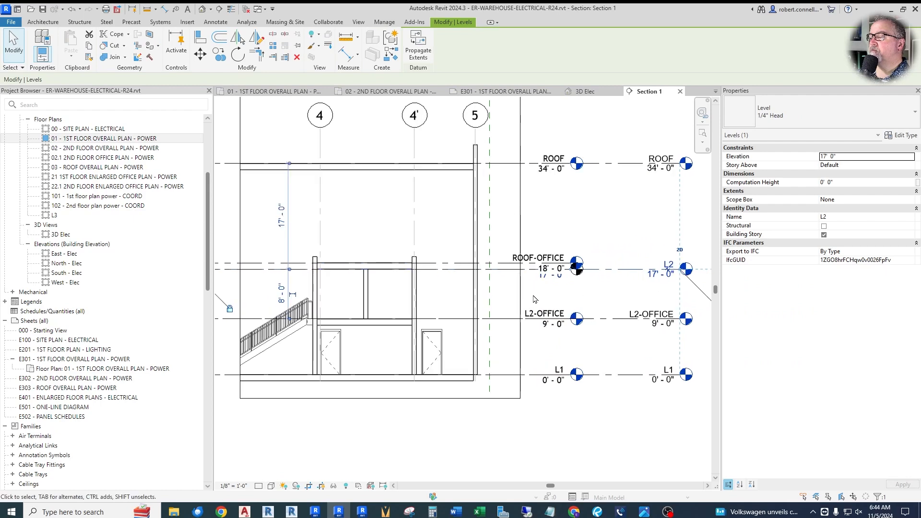
scroll(465, 245, down, 8)
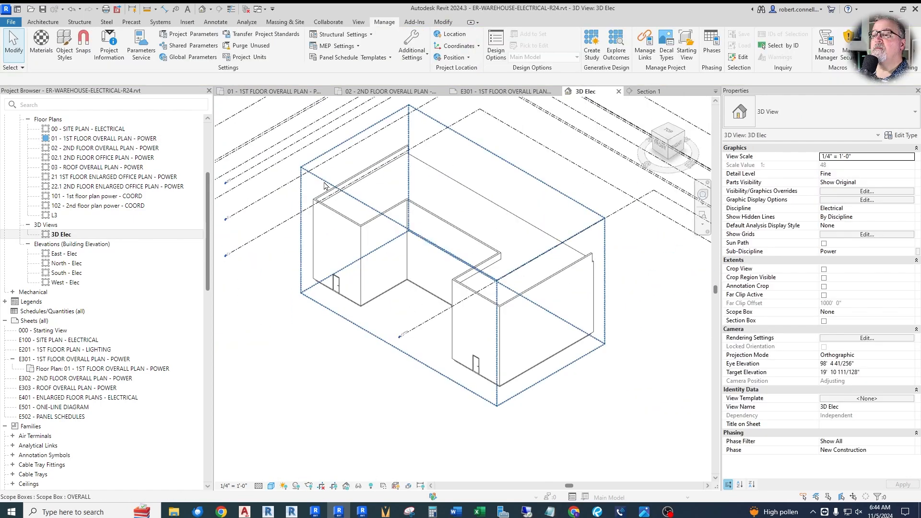
click(470, 266)
mouse_move(453, 195)
mouse_down()
mouse_move(454, 245)
mouse_move(453, 204)
mouse_up()
drag(409, 355, 445, 320)
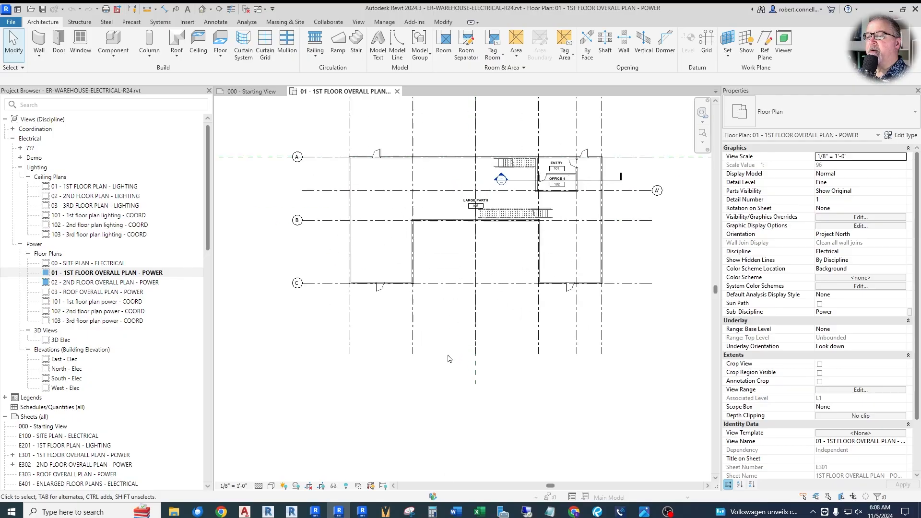
scroll(416, 146, up, 3)
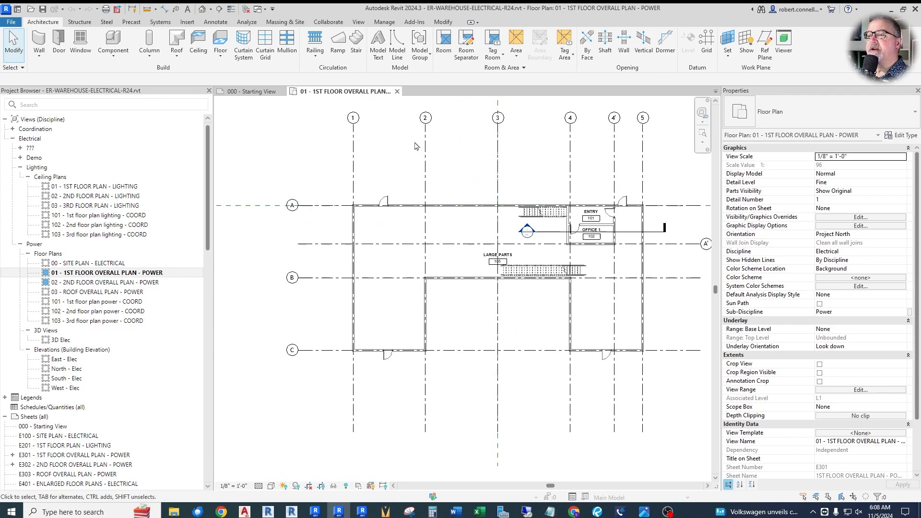
scroll(408, 342, down, 2)
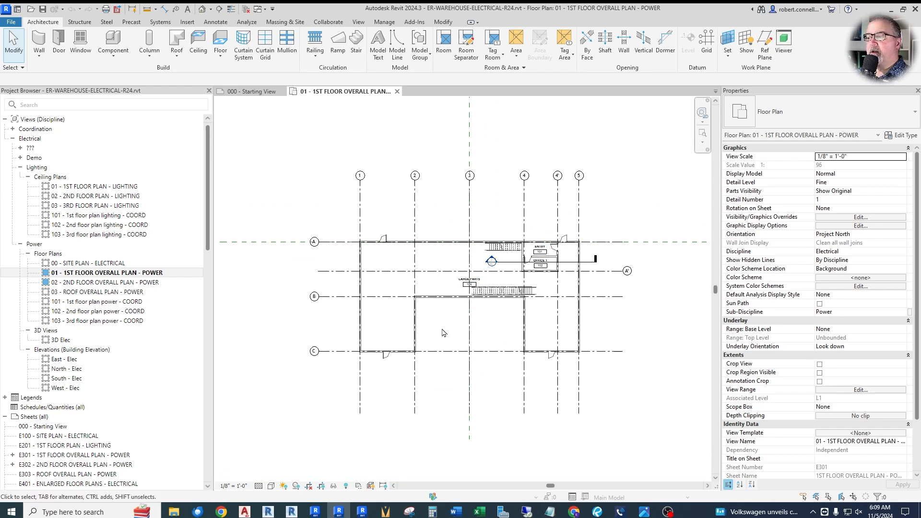
scroll(406, 267, down, 2)
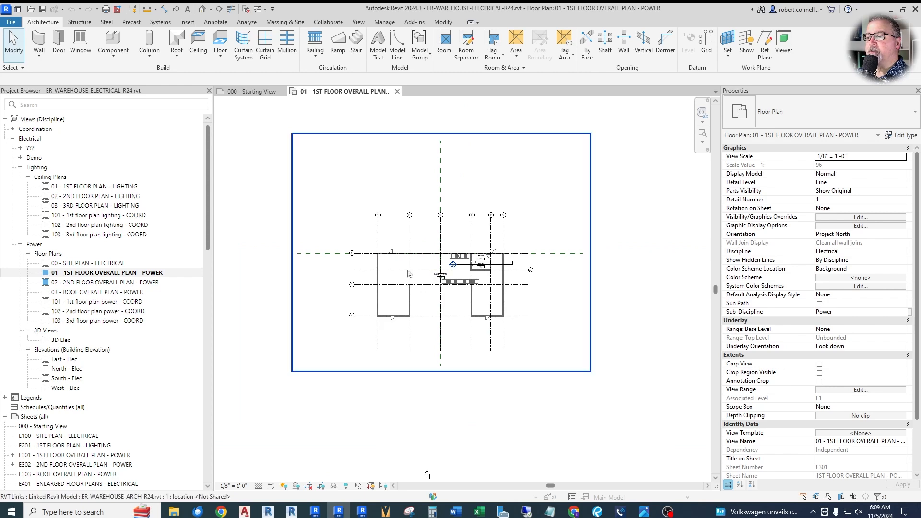
scroll(408, 271, up, 2)
scroll(419, 329, down, 1)
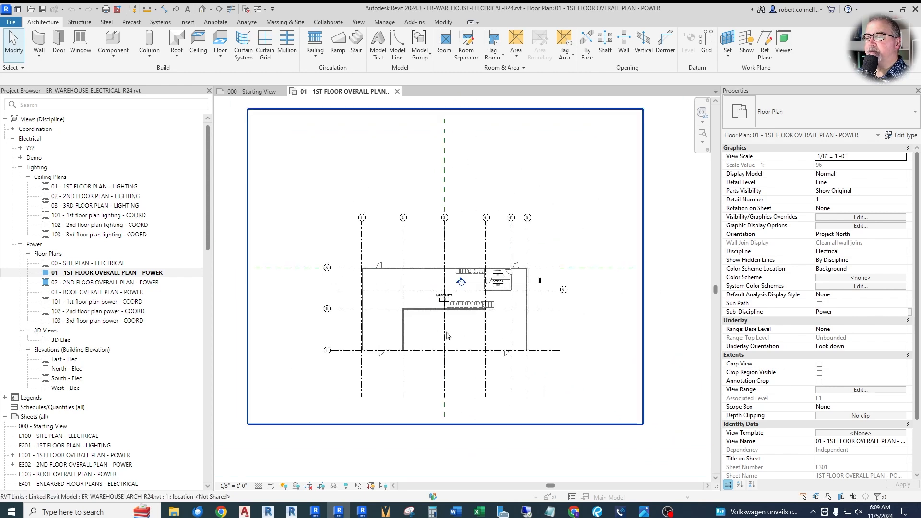
scroll(415, 330, down, 1)
scroll(524, 310, up, 2)
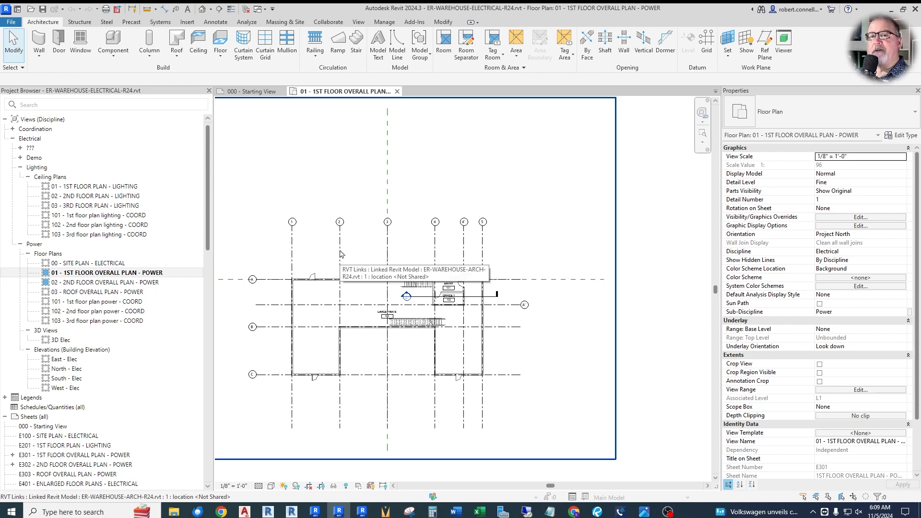
middle_drag(341, 254, 385, 253)
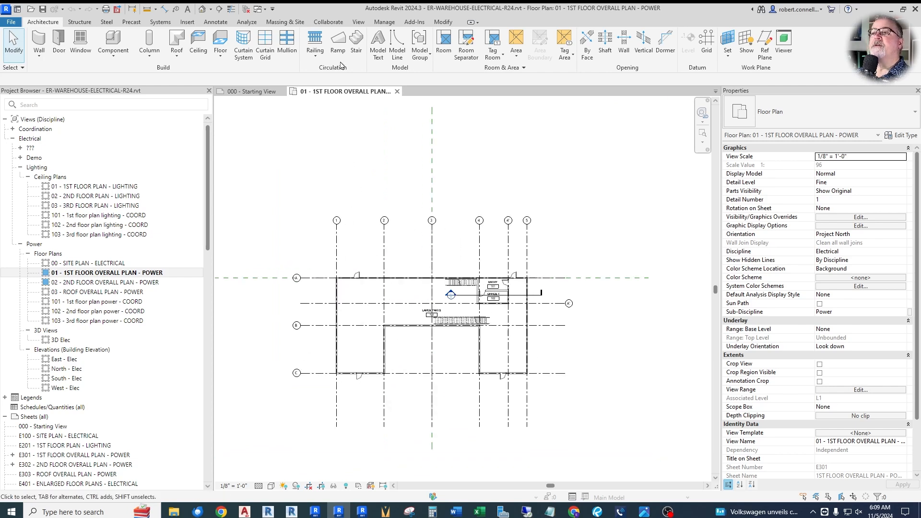
Step: Start Copy/Monitor on the linked architectural model ER-WAREHOUSE-ARCH-R24.rvt in the first floor power plan
click(332, 21)
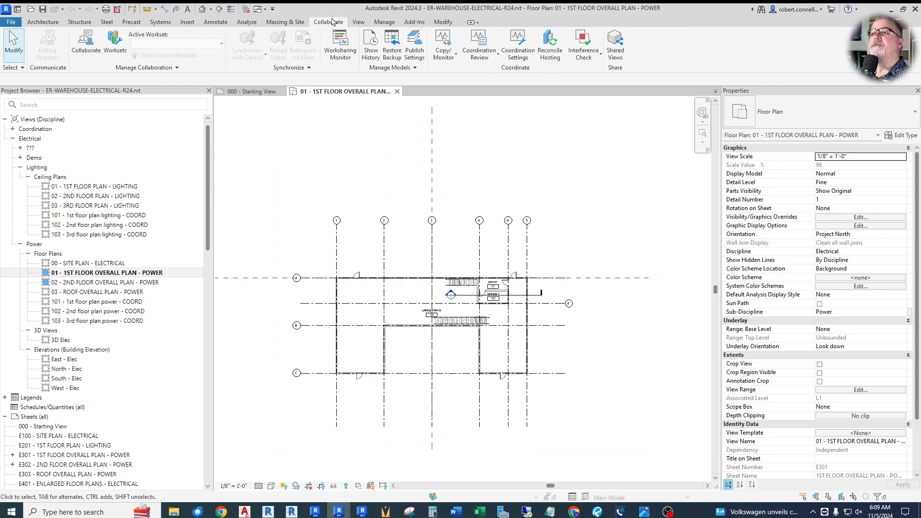
click(445, 52)
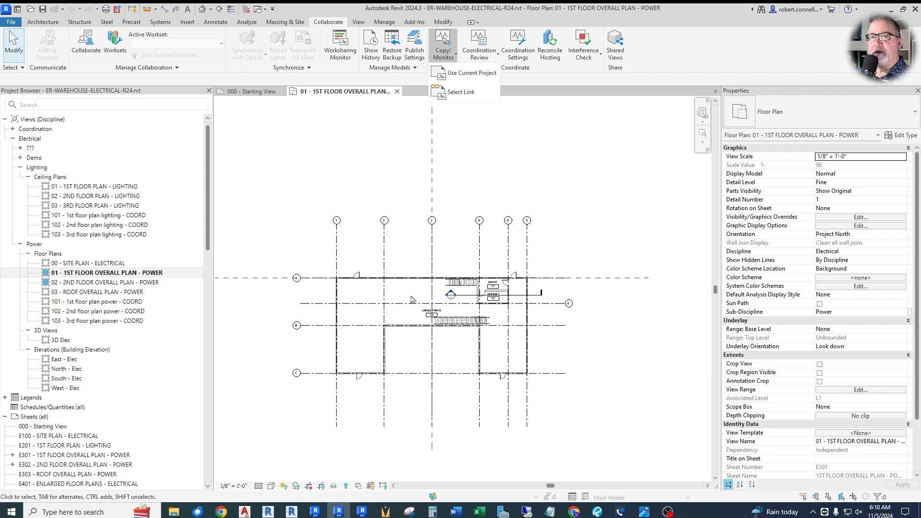
click(461, 91)
scroll(432, 207, down, 2)
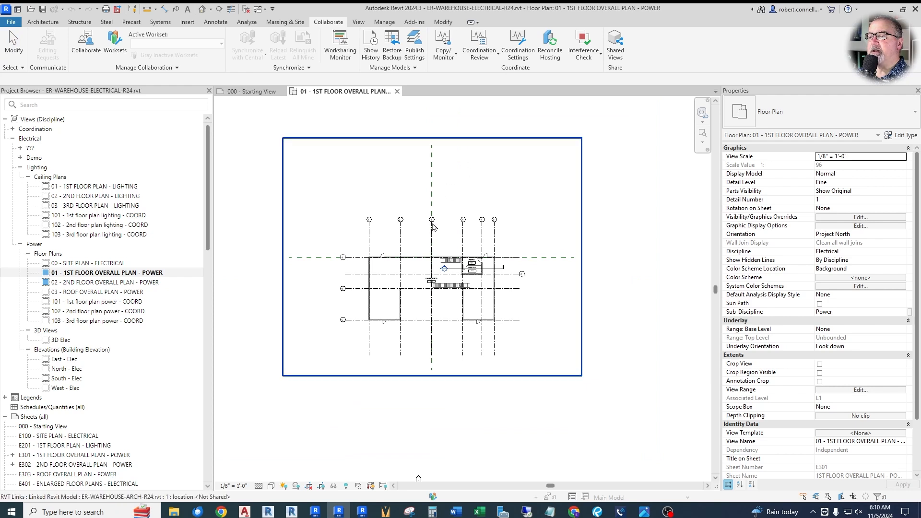
click(431, 248)
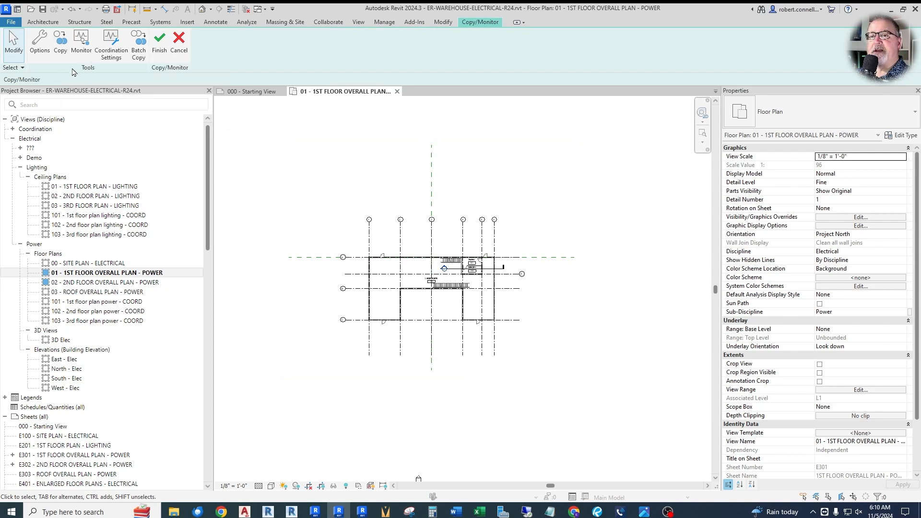
Step: Select the whole linked building for a multiple copy and filter the selection to Grids only, excluding Floors and Walls
click(62, 48)
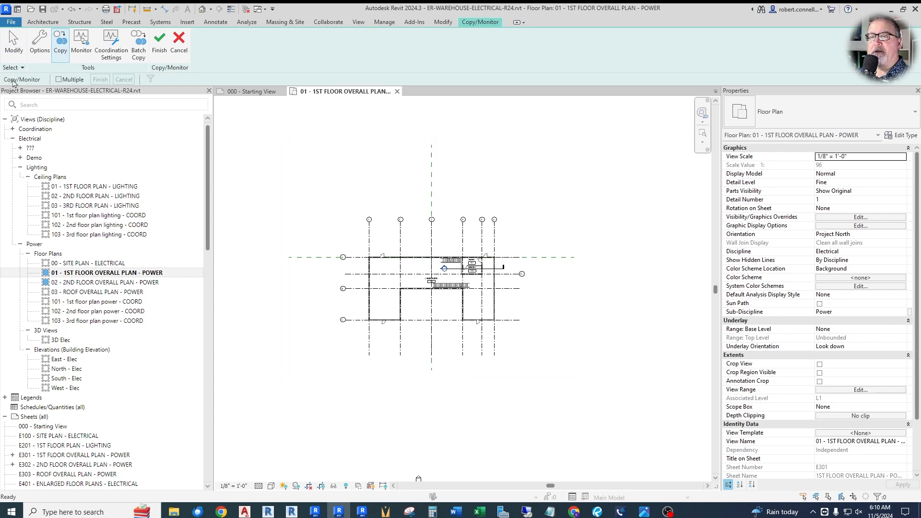
click(59, 80)
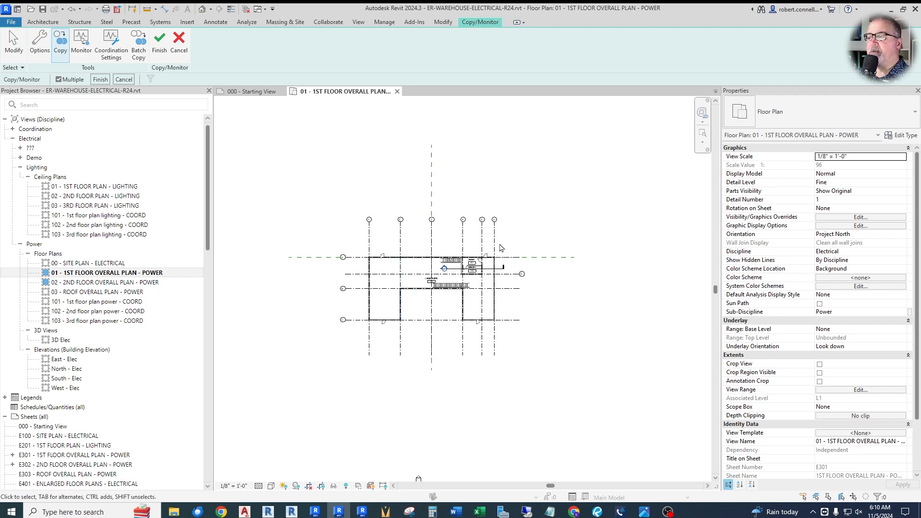
drag(303, 181, 602, 398)
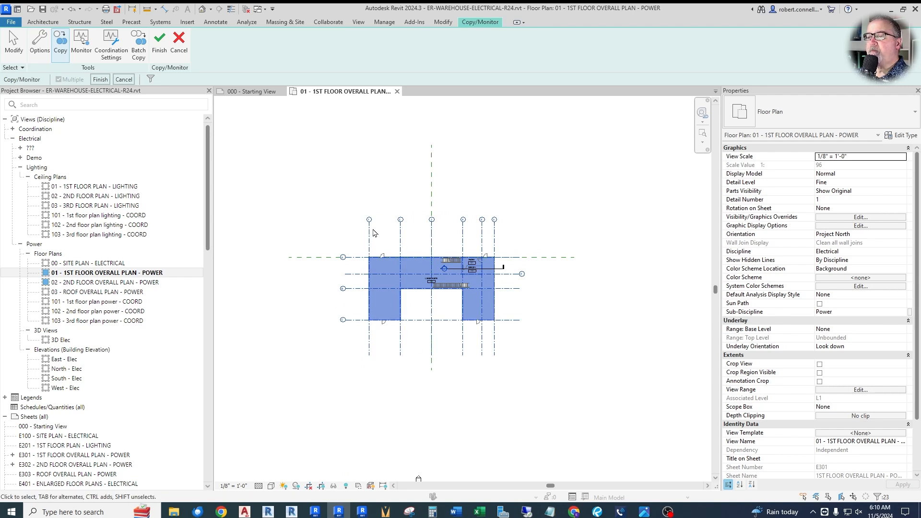
click(151, 80)
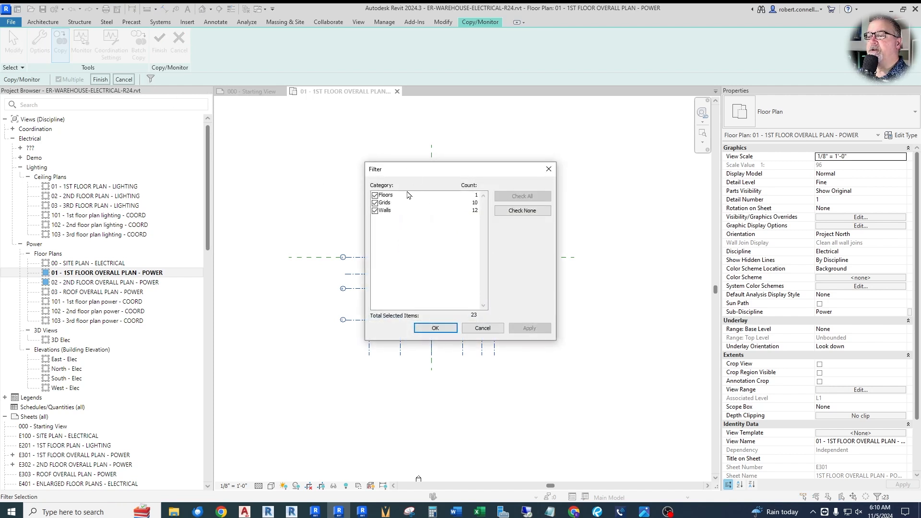
click(376, 195)
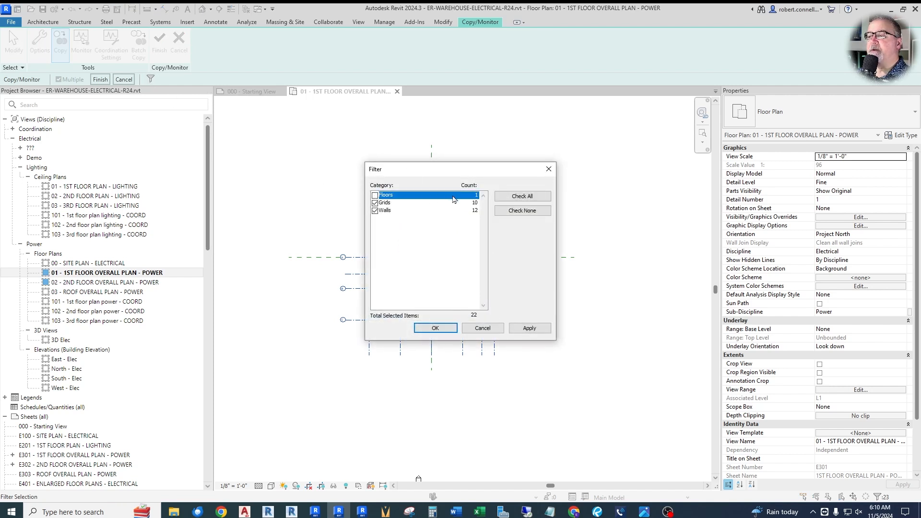
click(374, 210)
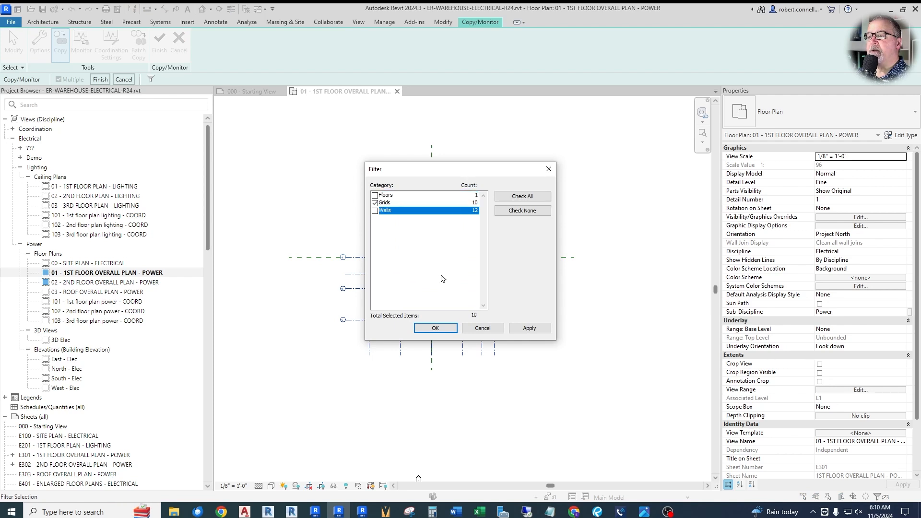
click(436, 328)
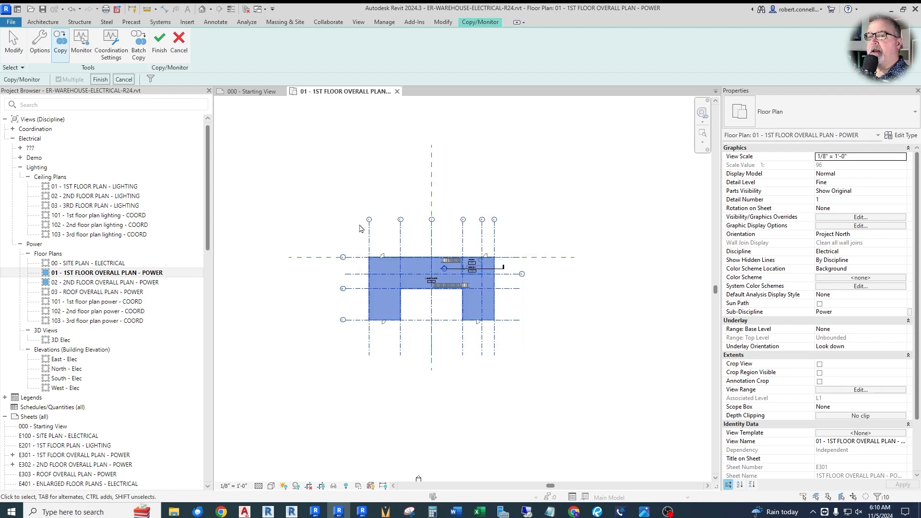
Step: Complete the copy of the selected grids and finish the Copy/Monitor session
click(101, 80)
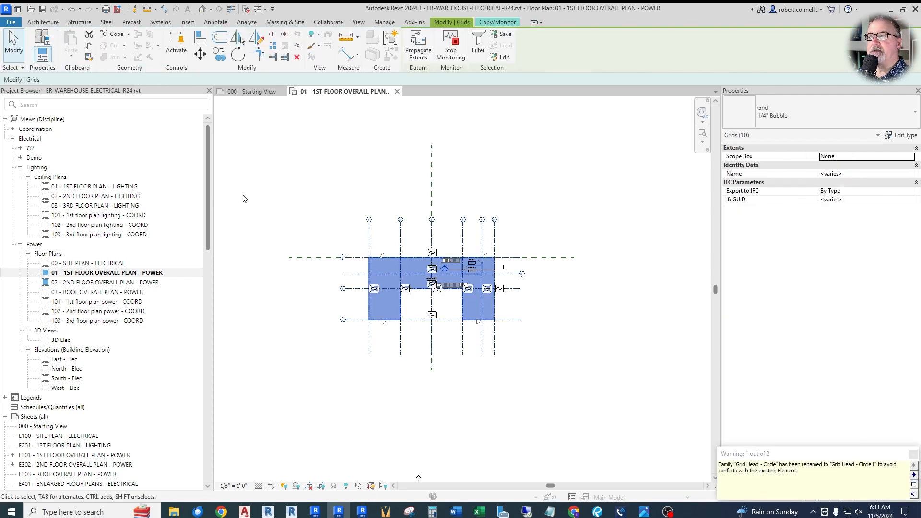
click(498, 22)
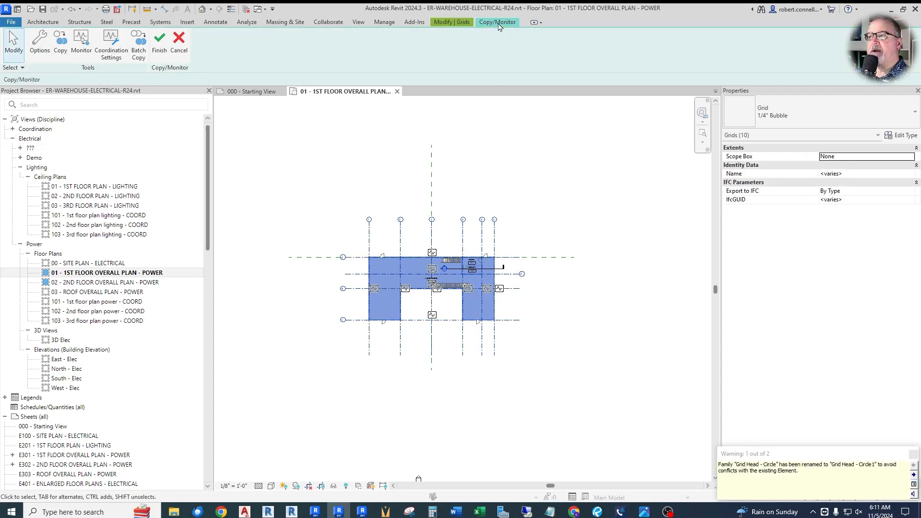
click(159, 48)
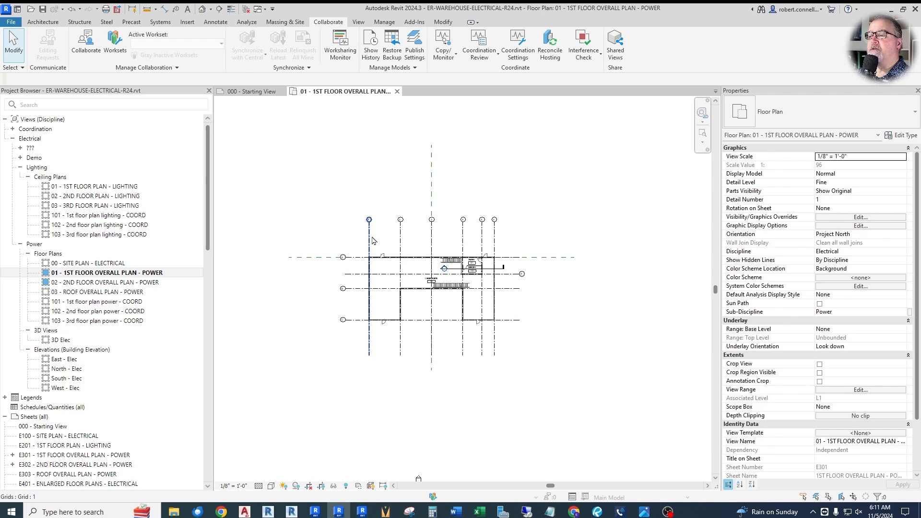
Step: Select copied grid 2 to inspect its properties and monitoring mark, and clear the selection
click(401, 253)
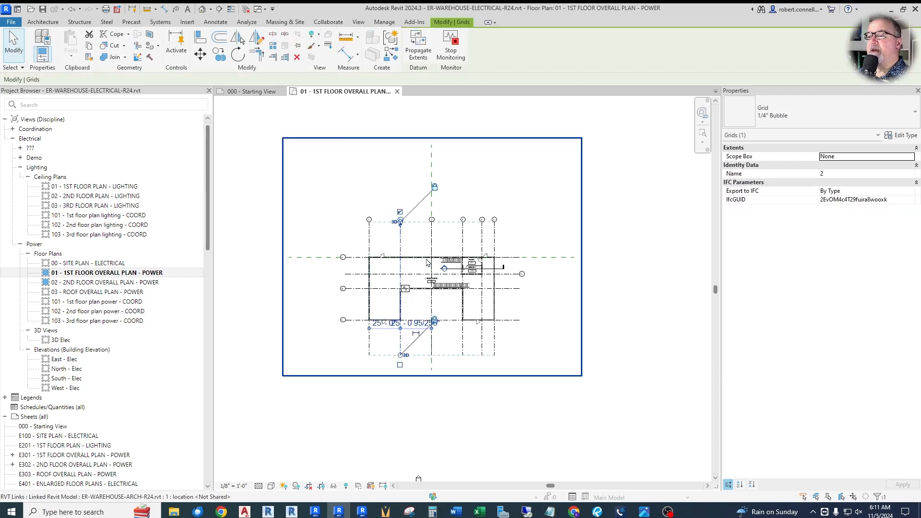
click(410, 231)
scroll(480, 259, up, 2)
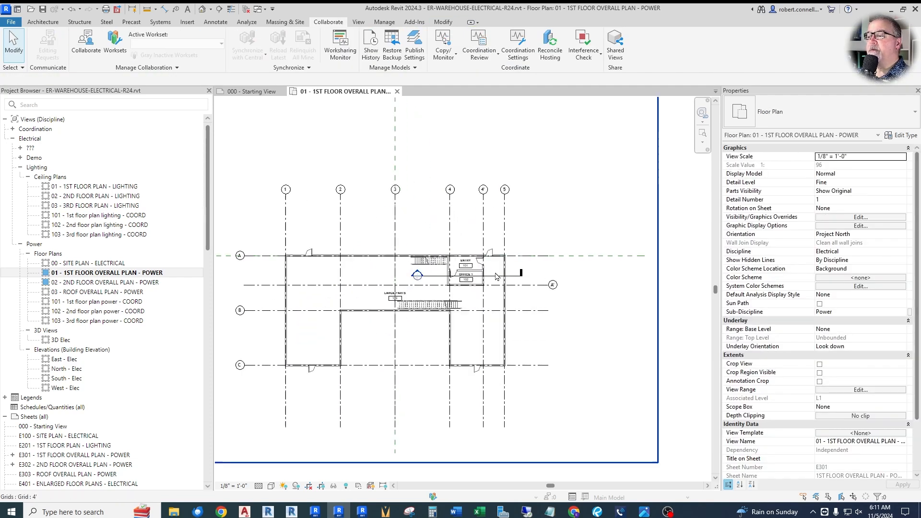
Step: Switch copied grid A' to show its bubble at the left end and extend the numbered grids' upper ends above the linked bubbles
click(551, 288)
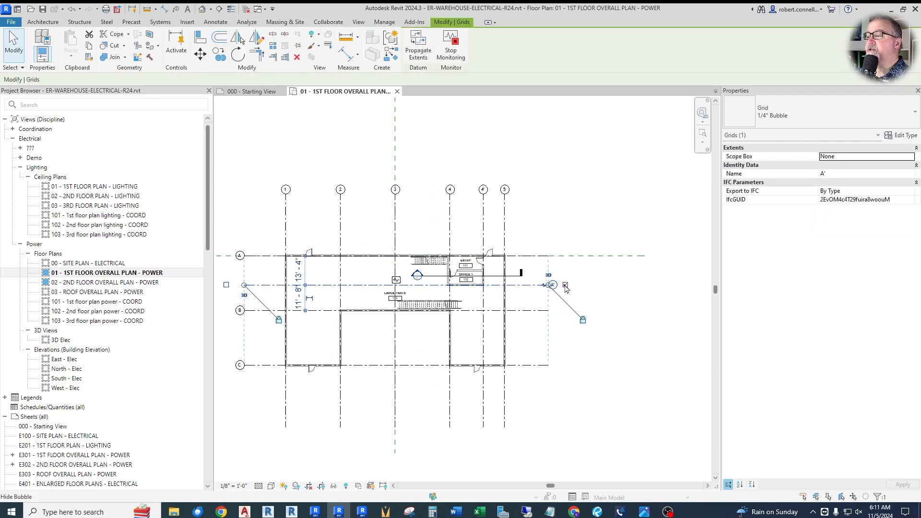
scroll(588, 296, down, 1)
click(314, 288)
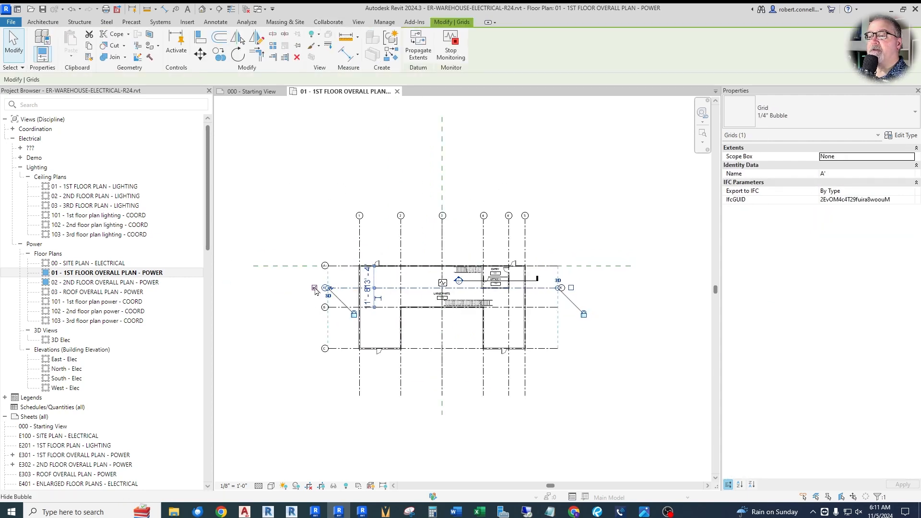
scroll(343, 294, up, 2)
key(Escape)
click(371, 186)
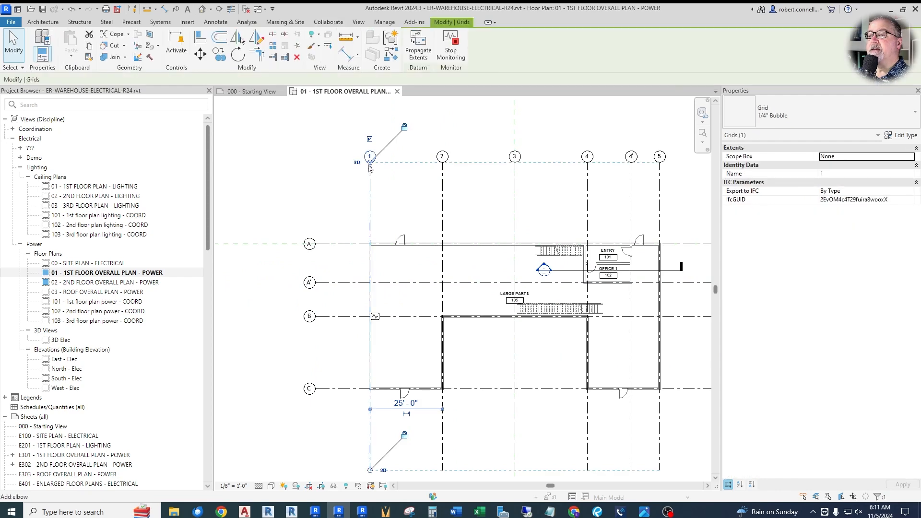
key(Escape)
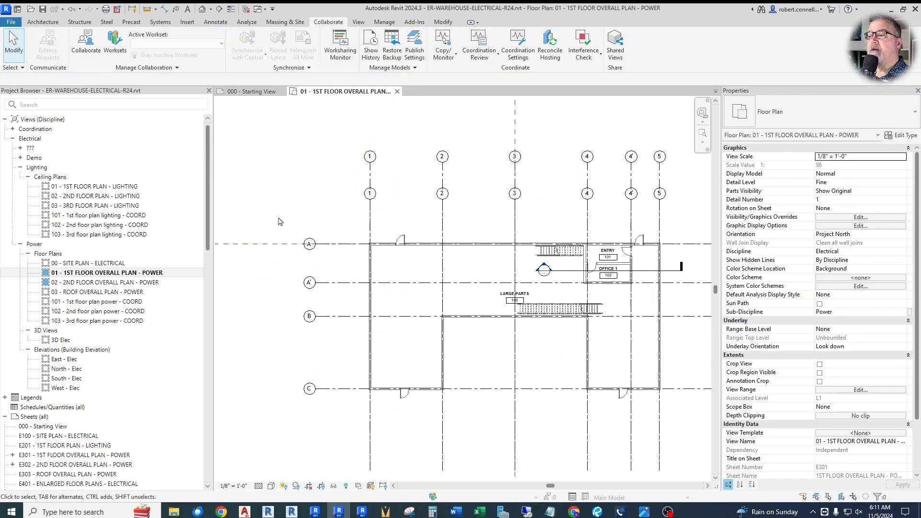
Step: In the plan's Visibility/Graphic Overrides, set the ER-WAREHOUSE-ARCH-R24.rvt link's display settings to Custom
scroll(277, 222, down, 1)
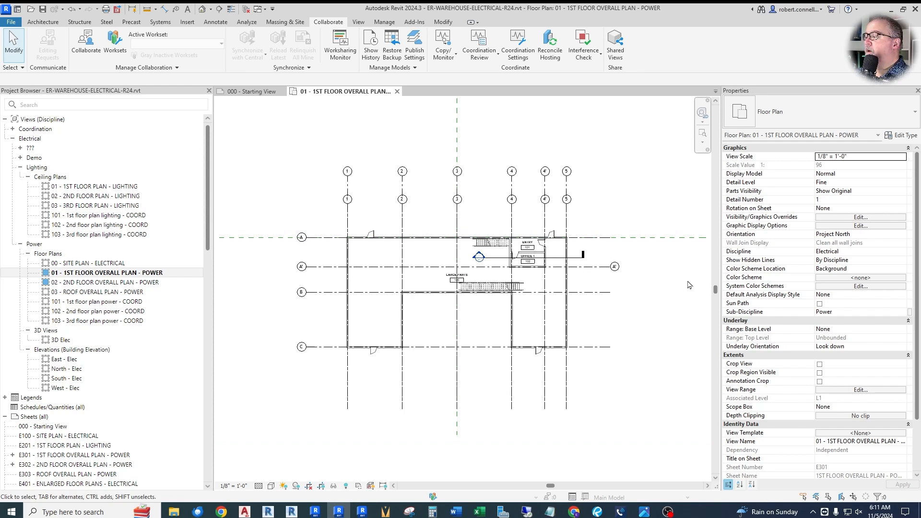
click(843, 220)
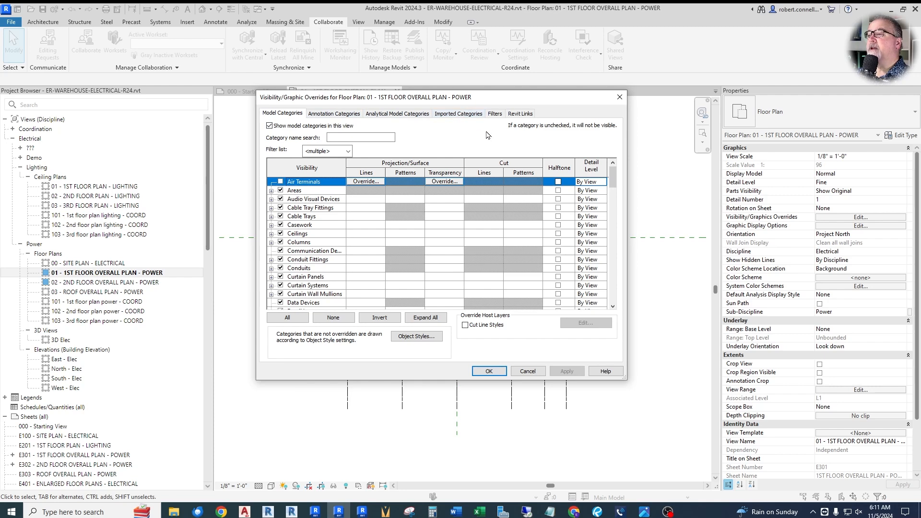
click(523, 115)
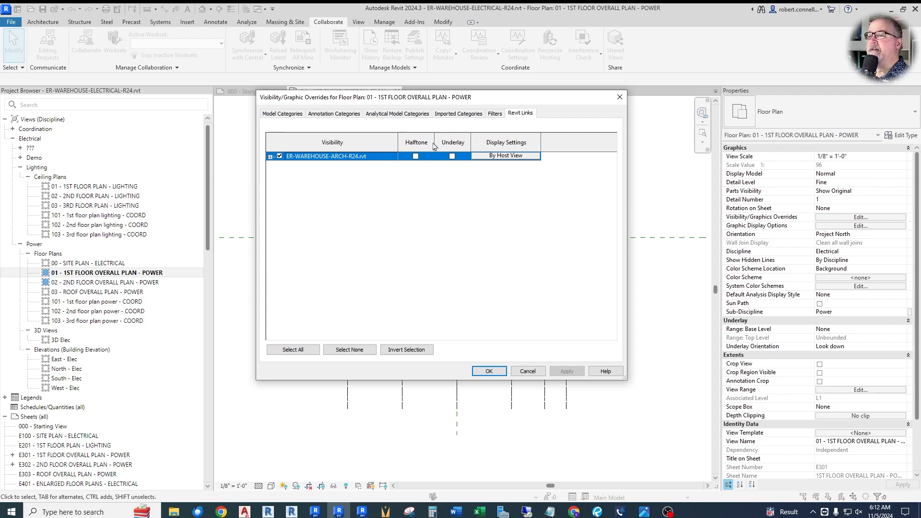
click(486, 158)
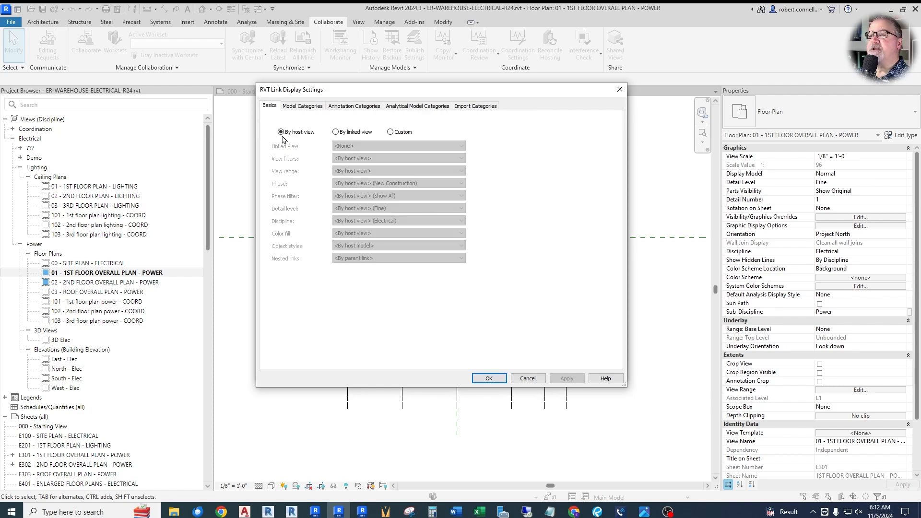
click(390, 132)
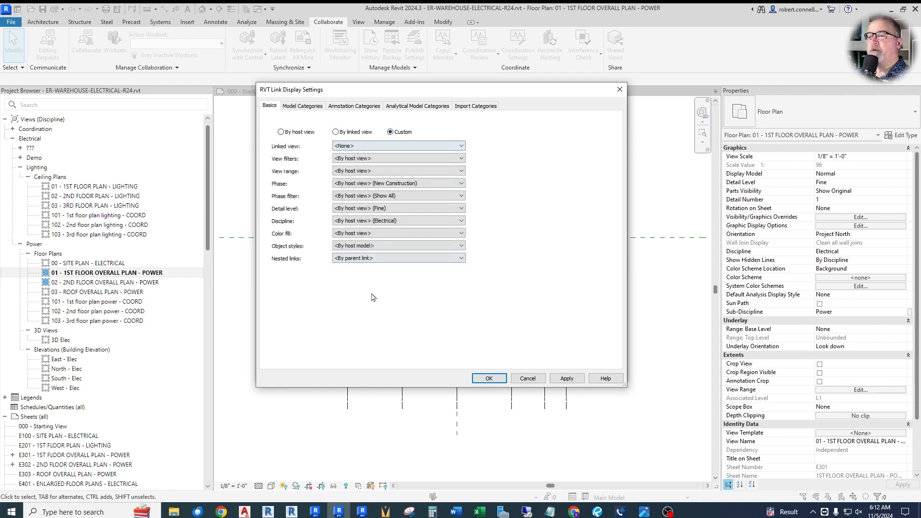
Step: Set the linked model's model categories to Custom
click(302, 106)
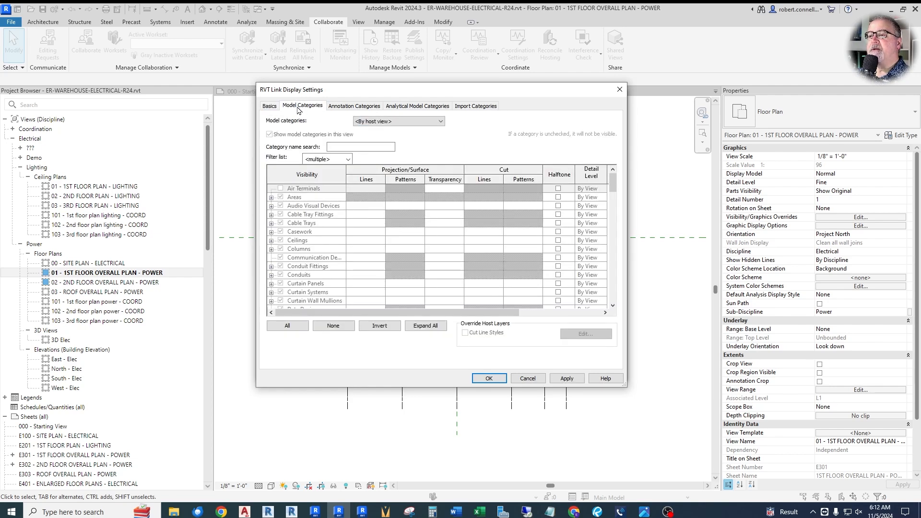
click(365, 121)
click(373, 143)
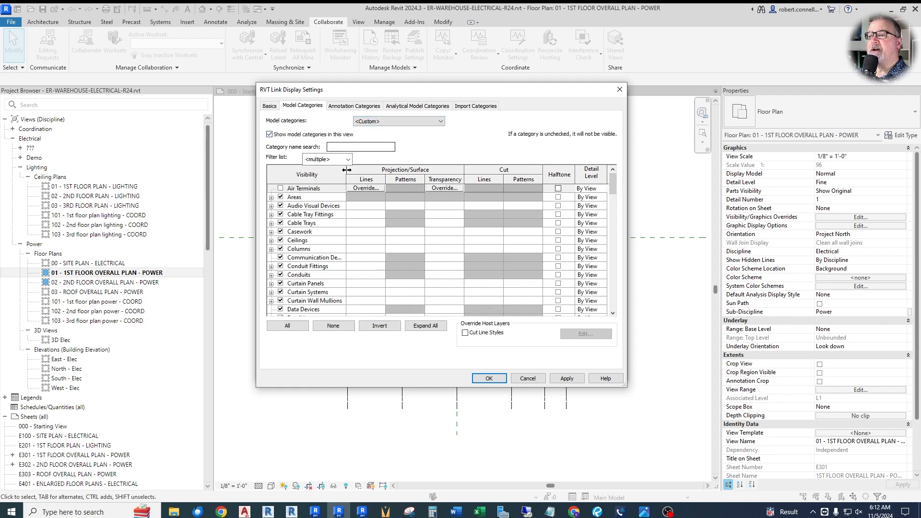
Step: Set the linked architectural model's annotation categories to Custom, turn off its Grids category, and apply the display settings to the view
click(354, 106)
click(375, 121)
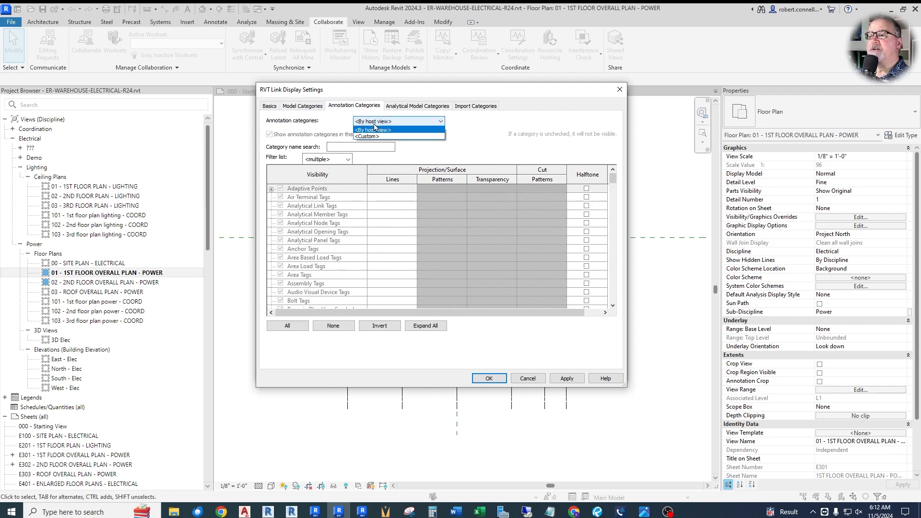
click(374, 140)
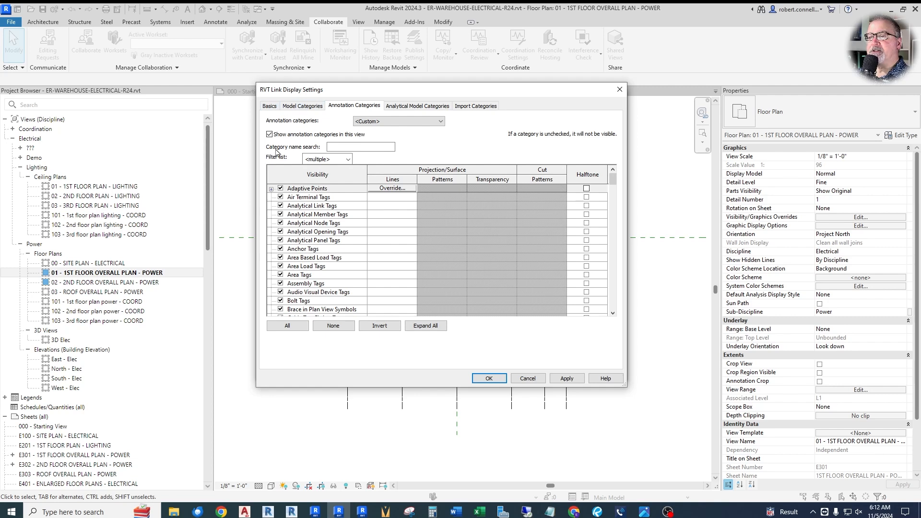
scroll(317, 249, down, 6)
scroll(314, 259, down, 9)
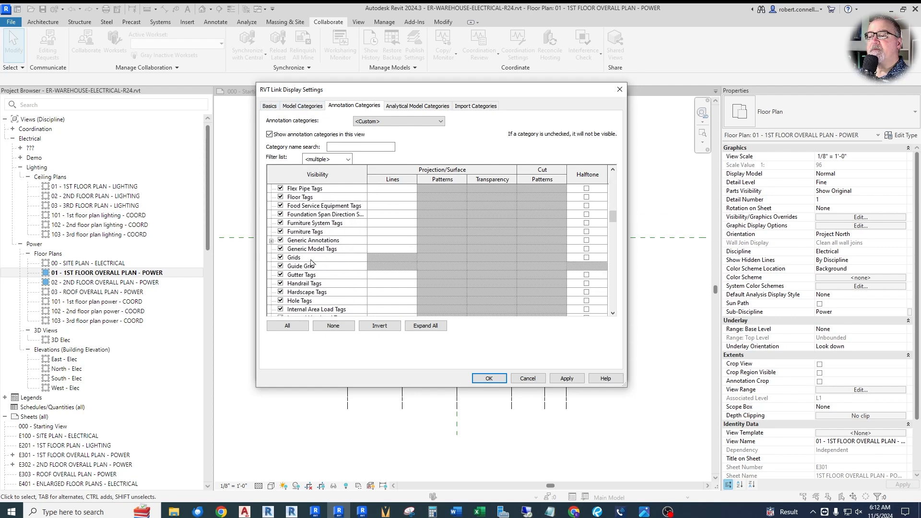
click(281, 258)
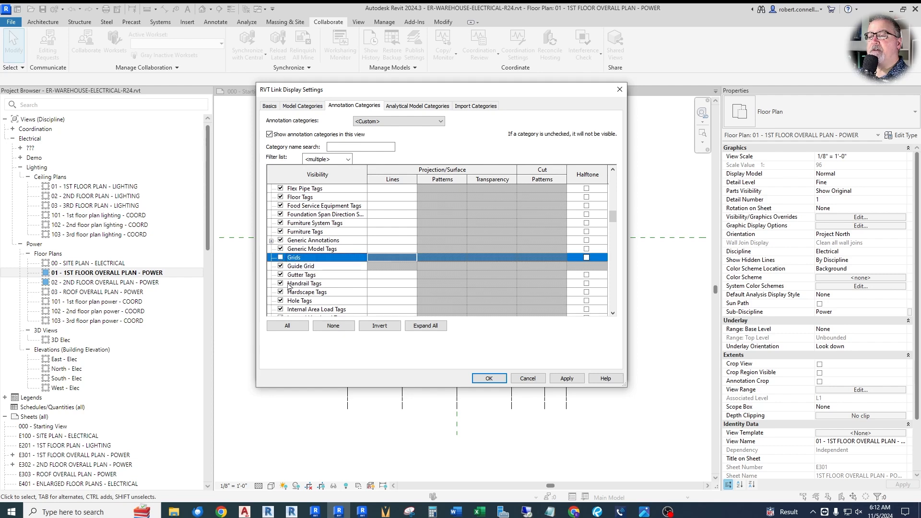
click(486, 379)
click(487, 372)
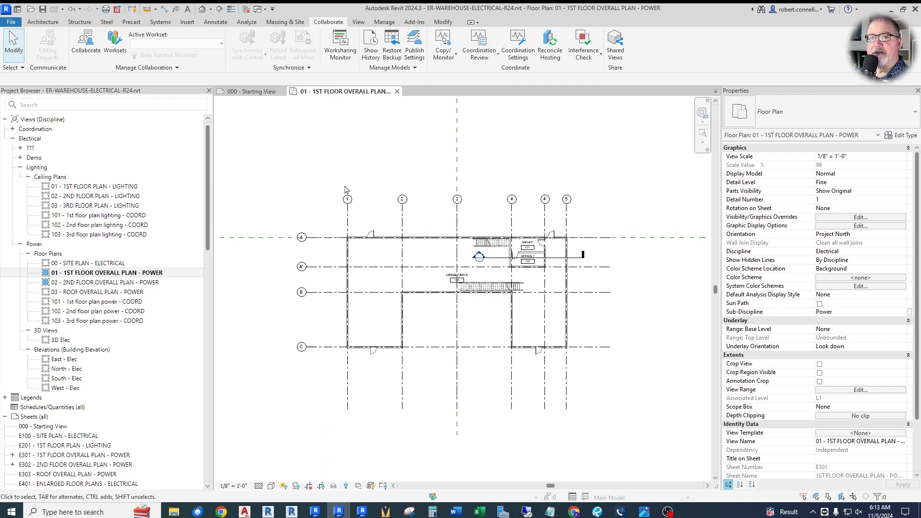
Step: Pull the lettered grids' bubble ends and the numbered grids' lower ends closer to the building
click(326, 244)
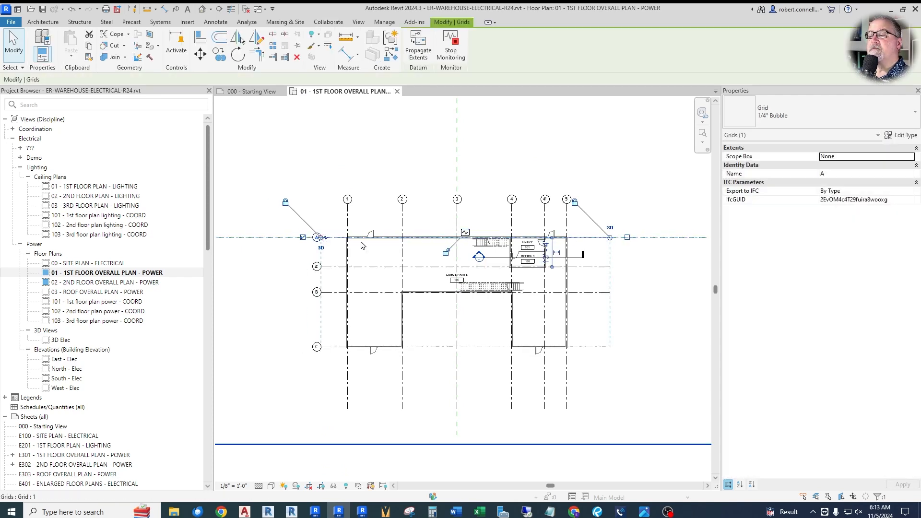
key(Escape)
click(348, 406)
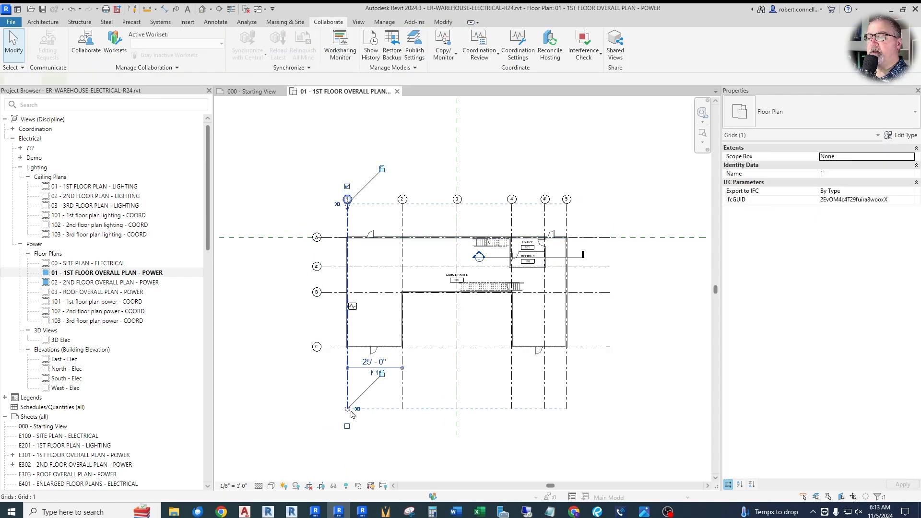
drag(348, 411, 348, 383)
click(407, 394)
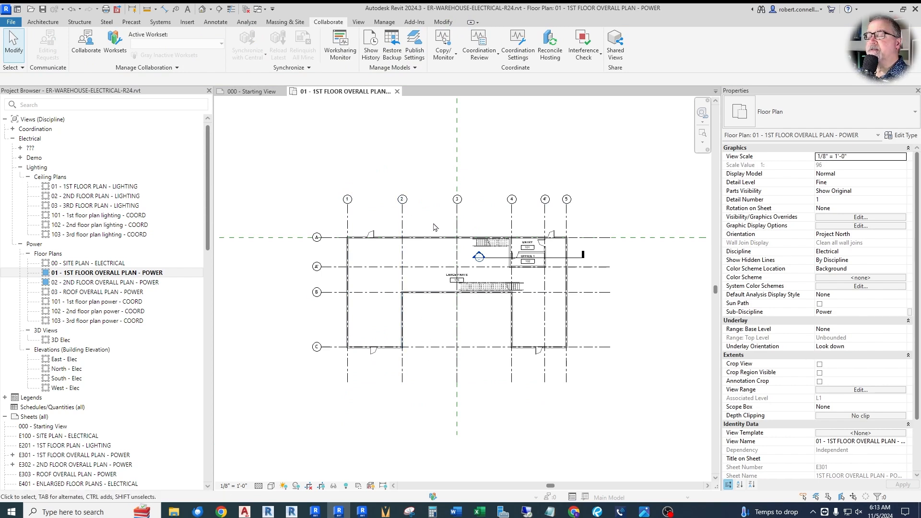
Step: In the plan's Visibility/Graphic Overrides, set the Grids annotation category to Halftone
click(835, 218)
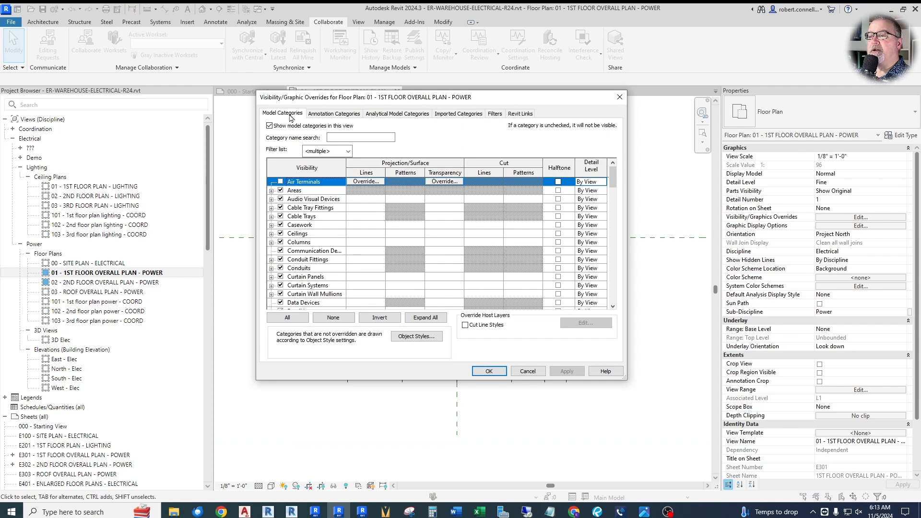
click(331, 115)
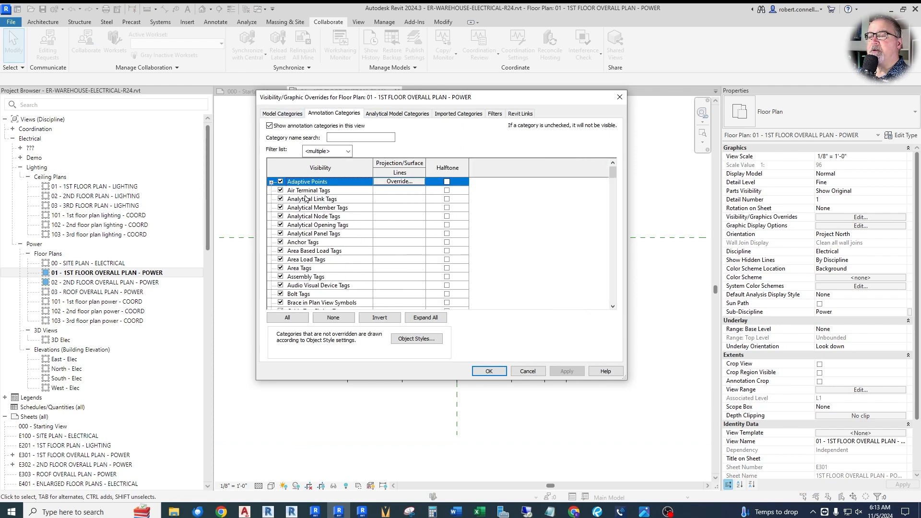
scroll(307, 216, down, 9)
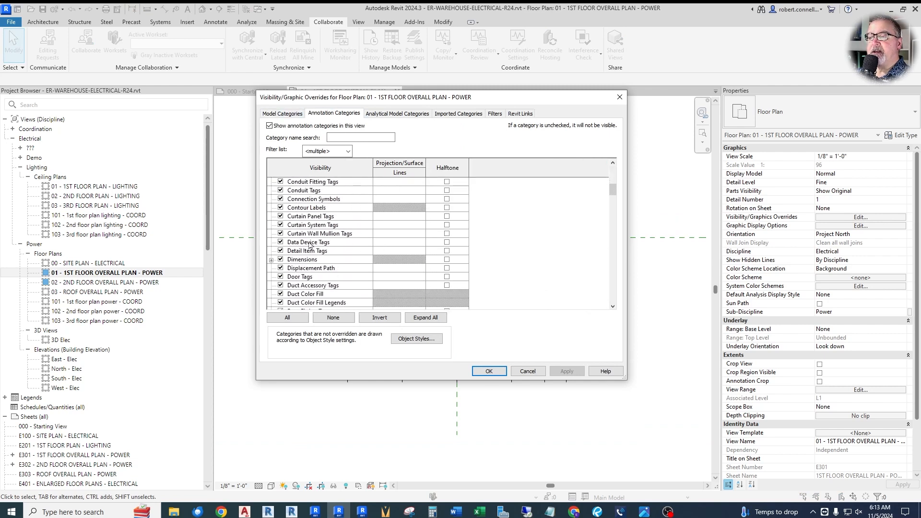
scroll(309, 245, down, 8)
scroll(307, 260, down, 3)
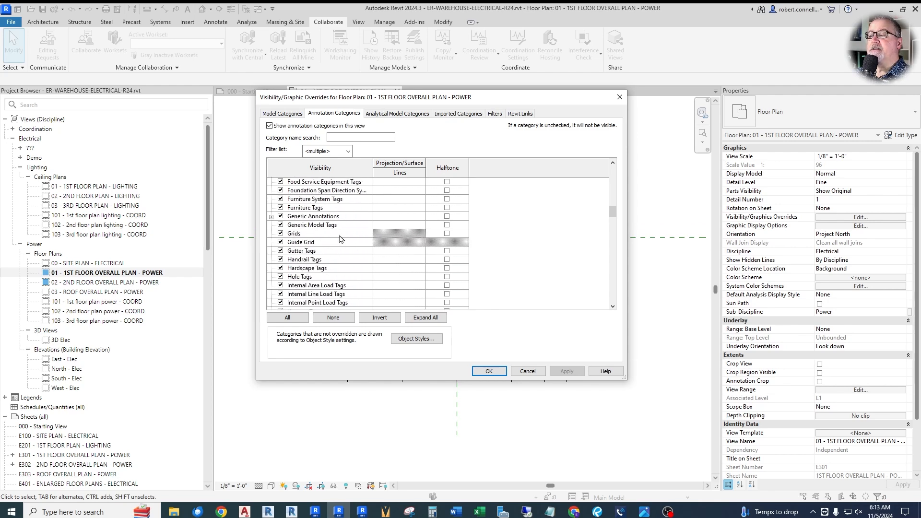
click(447, 234)
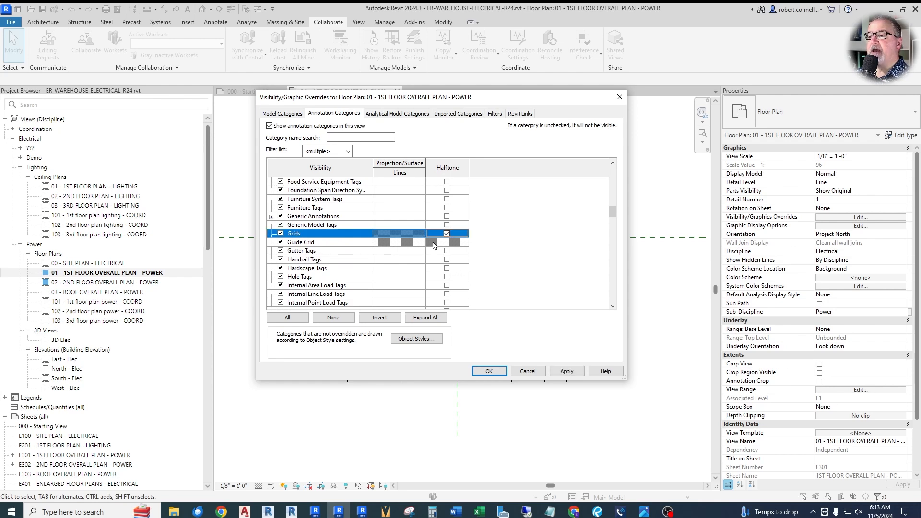
click(489, 371)
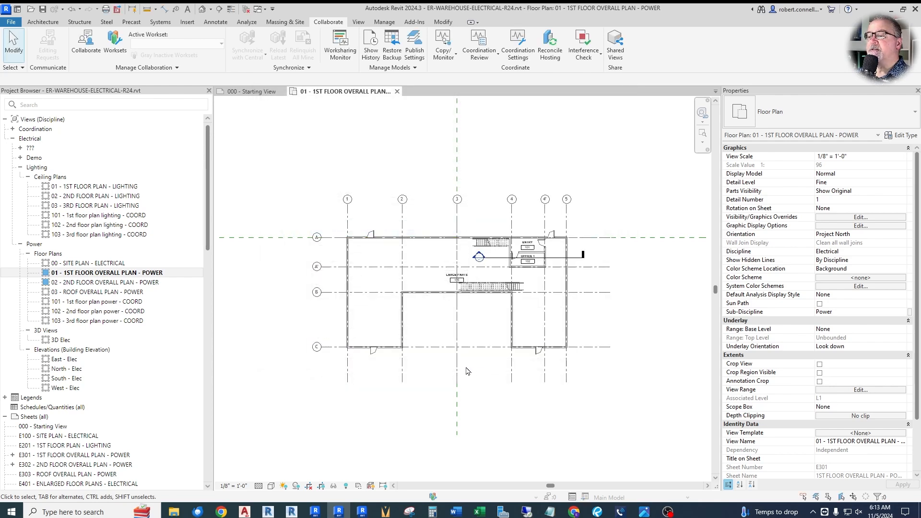
Step: Edit grid 2's 1/4" Bubble type to set the End Segment Color to gray RGB 192-192-192, and clear the selection
scroll(384, 240, up, 5)
scroll(367, 239, down, 5)
scroll(403, 291, up, 2)
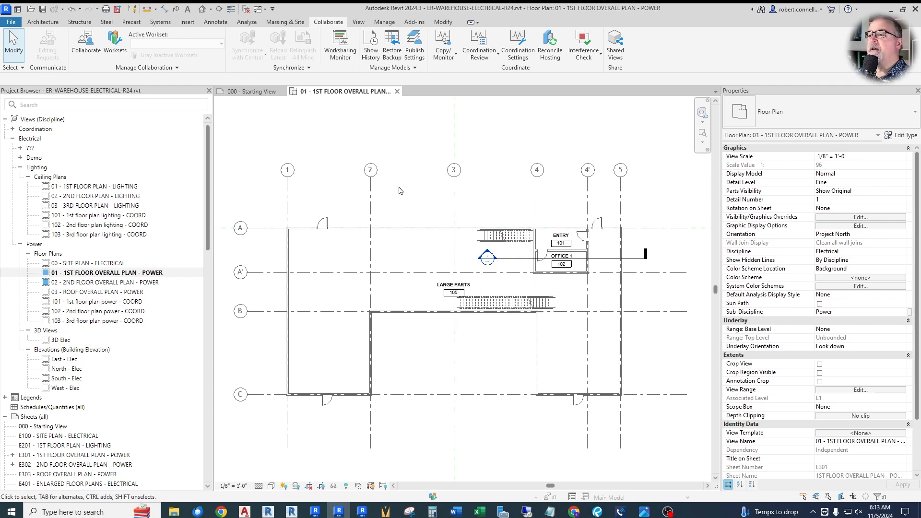
click(371, 190)
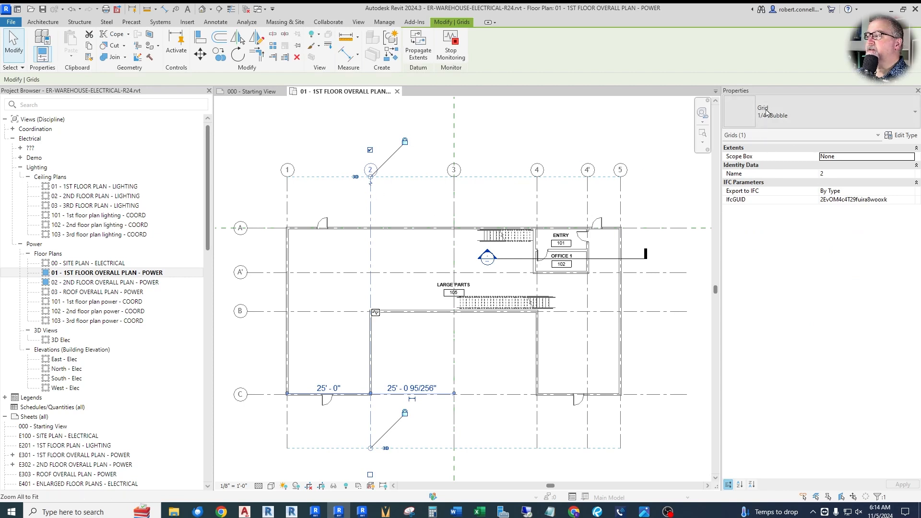
click(910, 137)
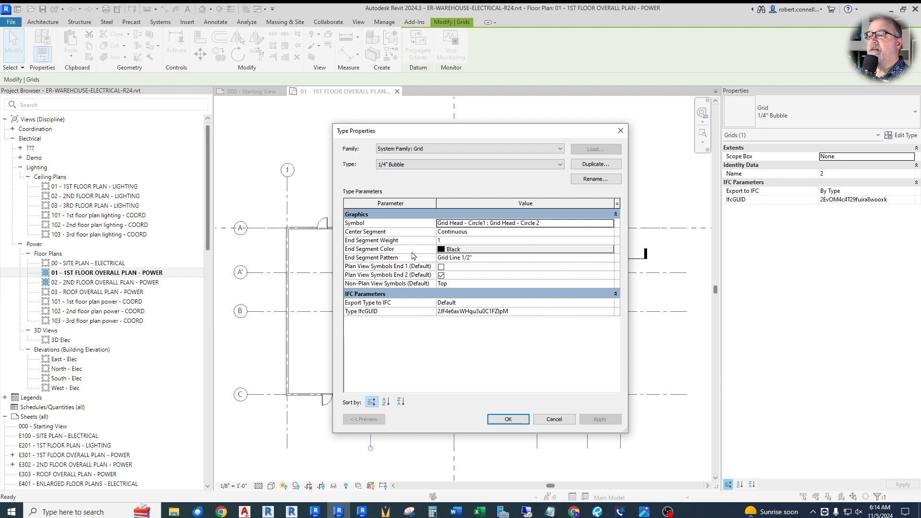
click(467, 250)
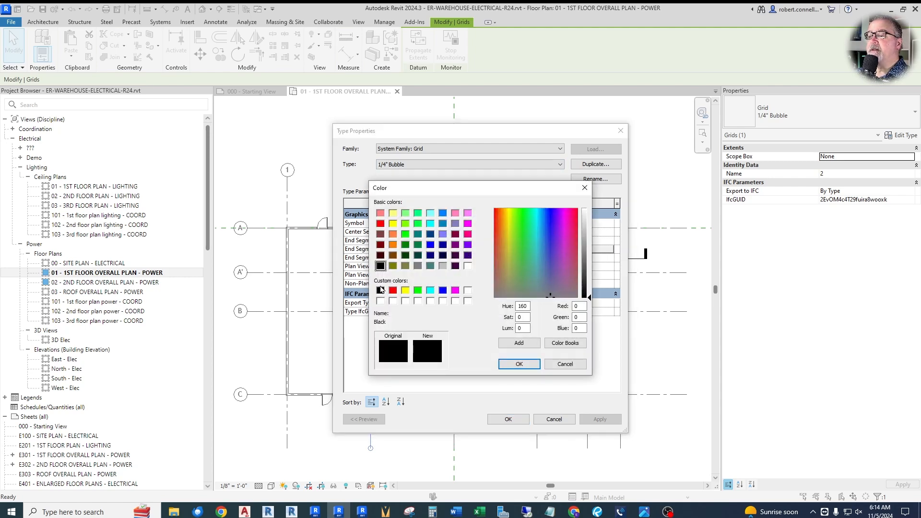
click(443, 266)
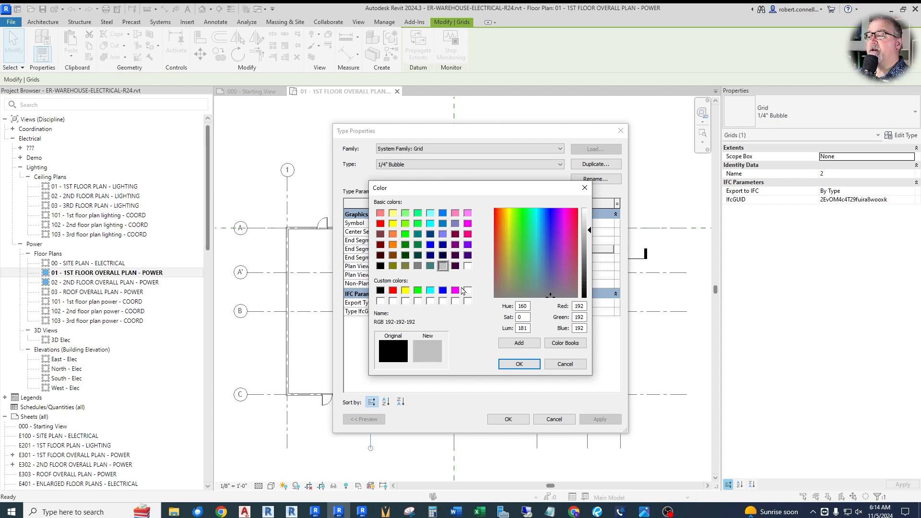
click(520, 364)
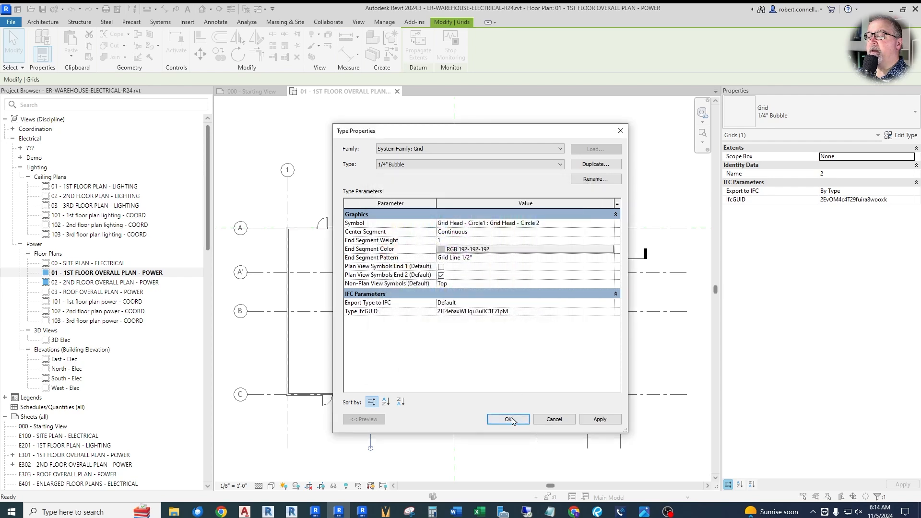
click(510, 419)
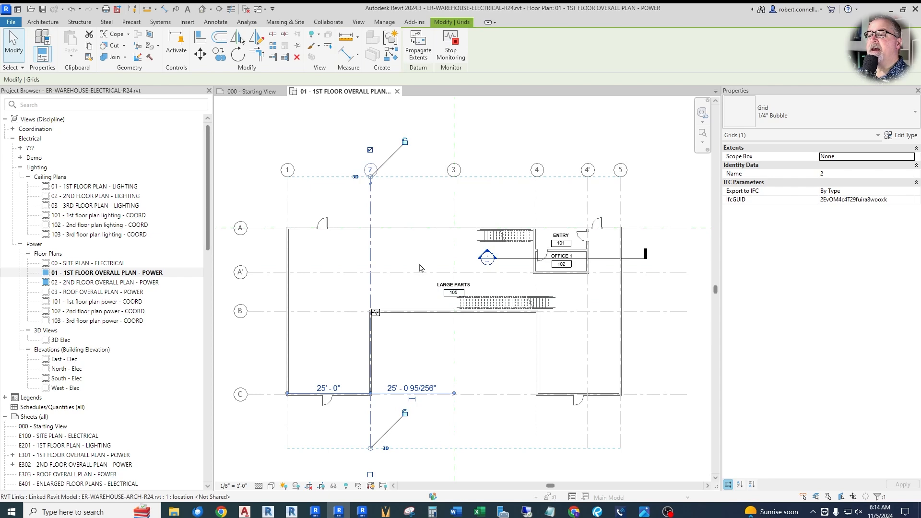
click(443, 260)
Step: Examine the lightness of the grid lines against the linked building's walls, stairs and room tags in the first floor plan
scroll(391, 261, up, 5)
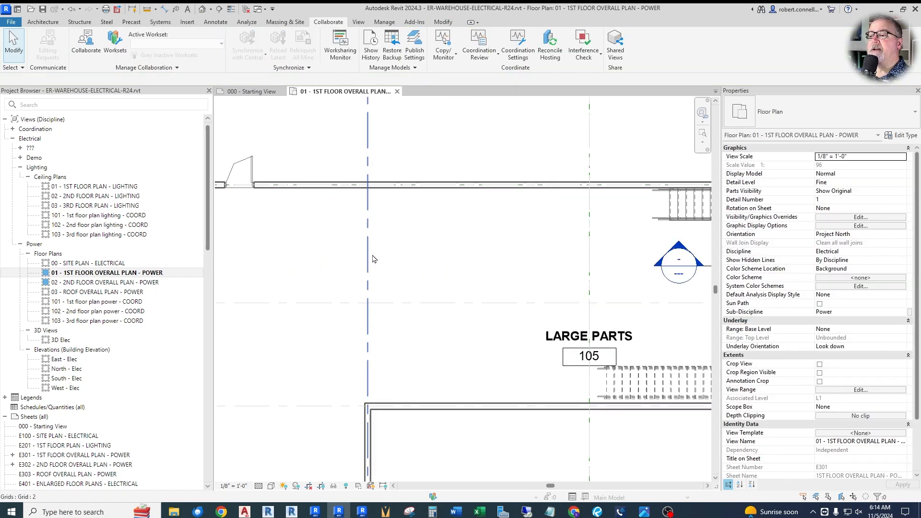
scroll(401, 180, up, 2)
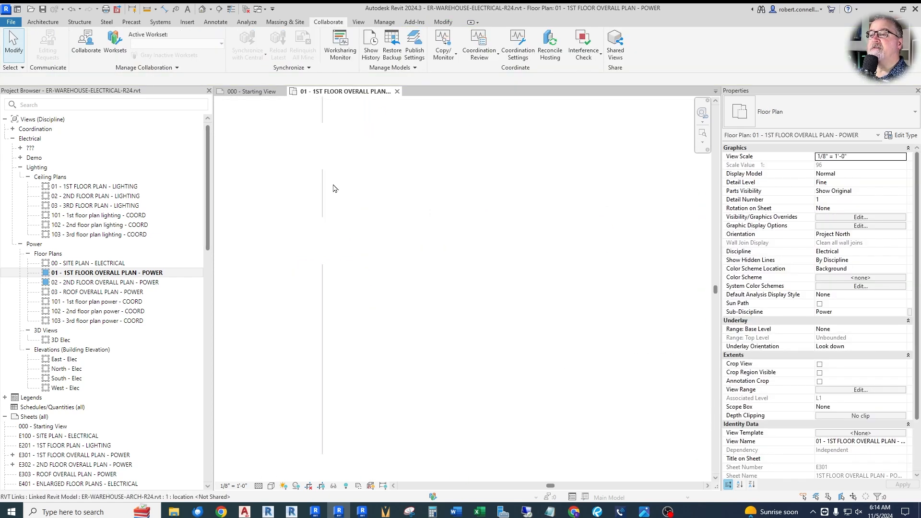
scroll(377, 211, down, 8)
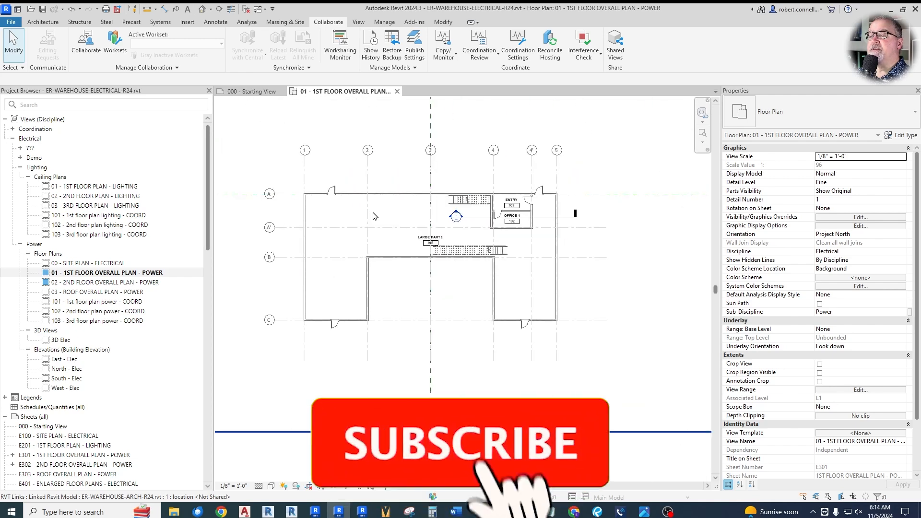
scroll(318, 237, down, 3)
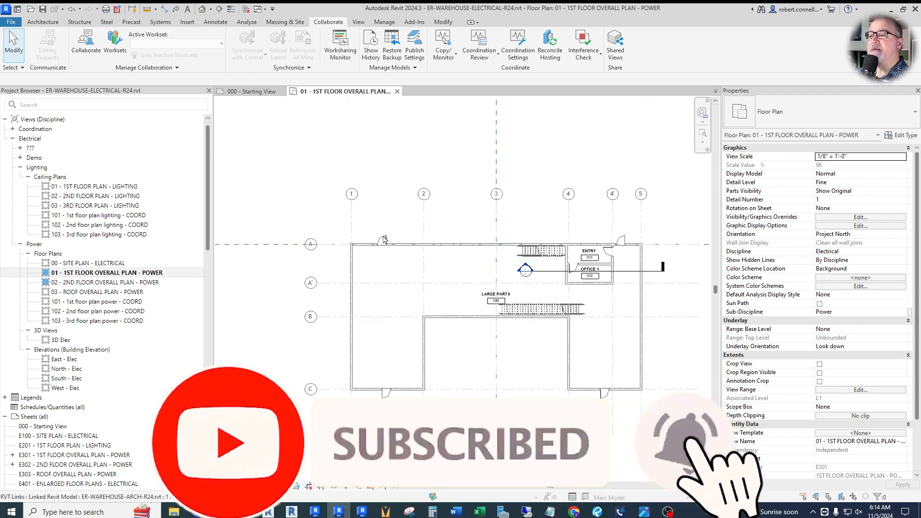
scroll(395, 230, up, 2)
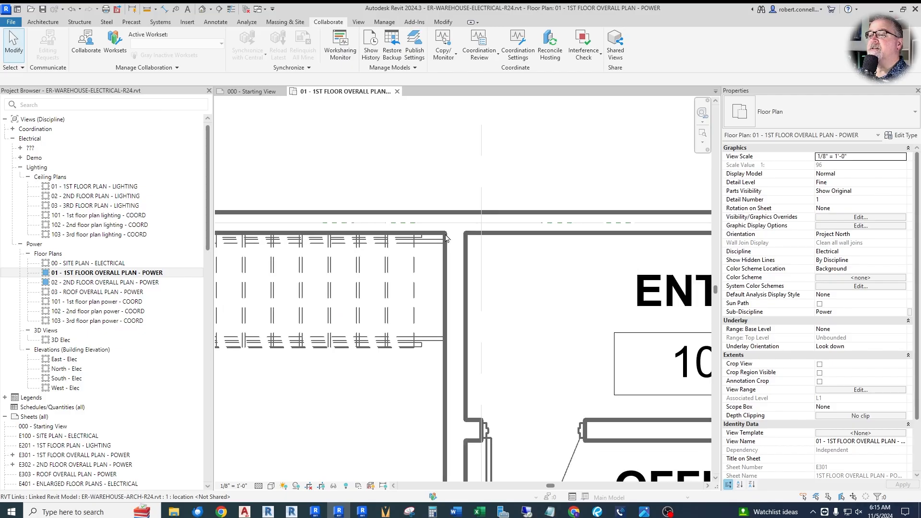
scroll(430, 268, down, 3)
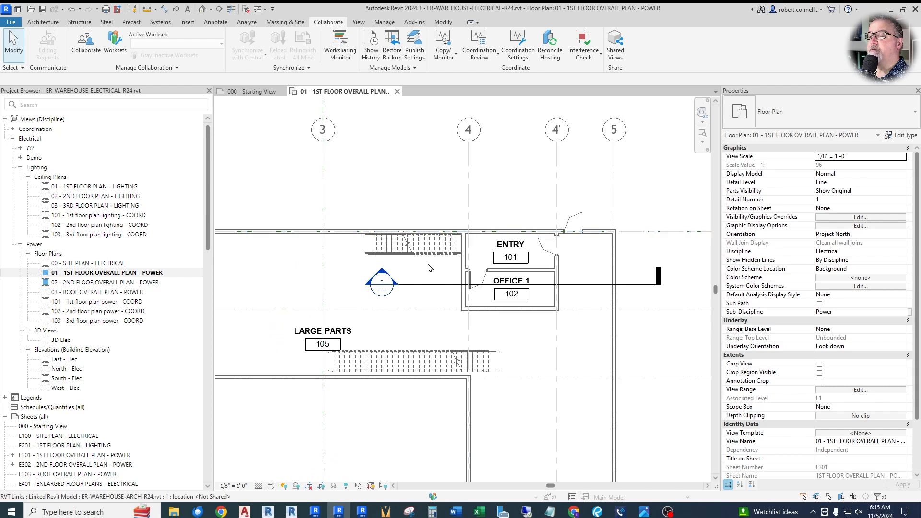
scroll(431, 273, down, 2)
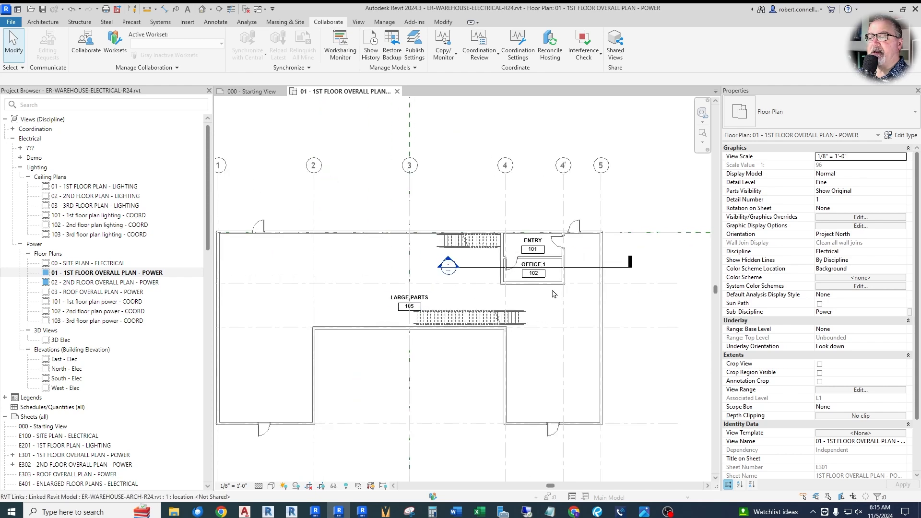
scroll(554, 294, down, 2)
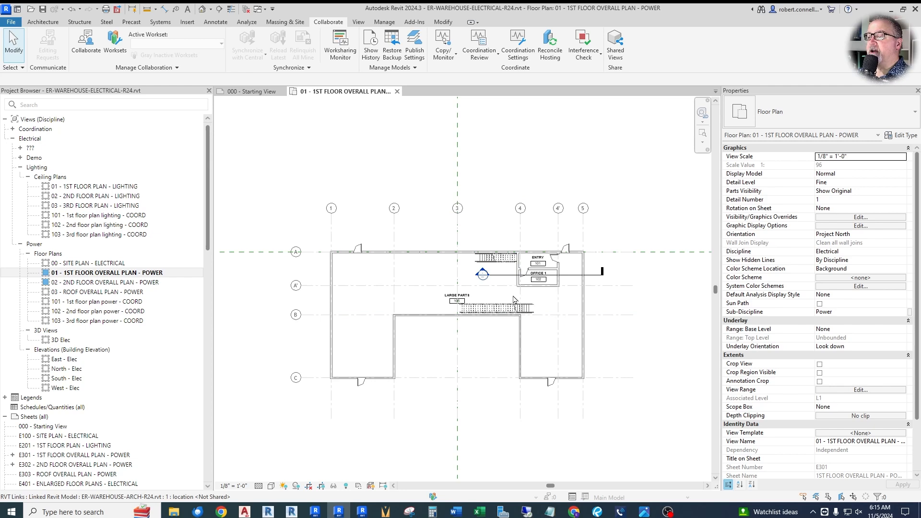
Step: In the plan's Visibility/Graphic Overrides, turn on Halftone and Underlay for the ER-WAREHOUSE-ARCH-R24.rvt link
click(843, 219)
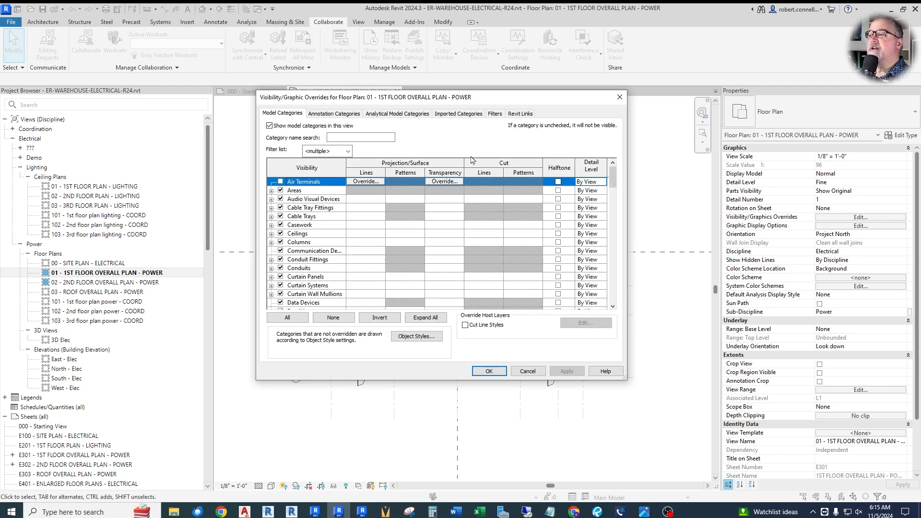
click(523, 114)
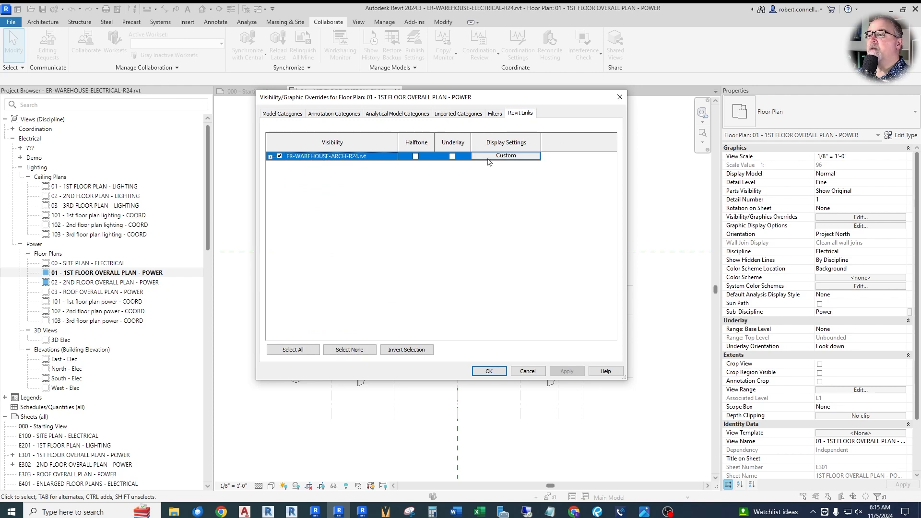
click(416, 156)
click(453, 157)
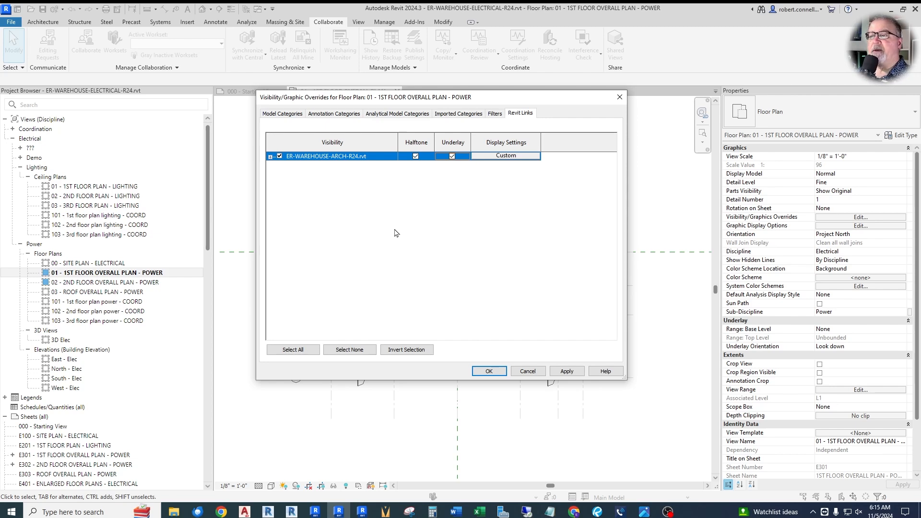
click(489, 371)
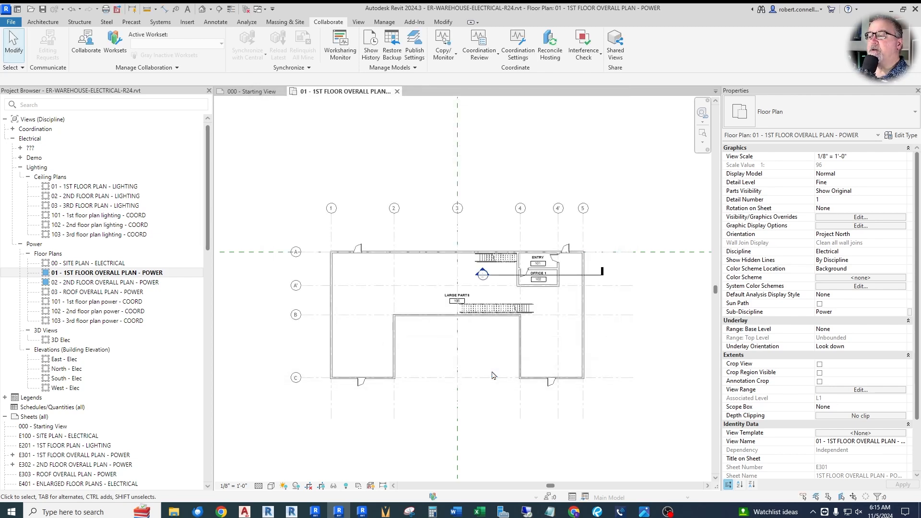
scroll(485, 331, up, 5)
scroll(461, 283, down, 5)
scroll(392, 220, up, 2)
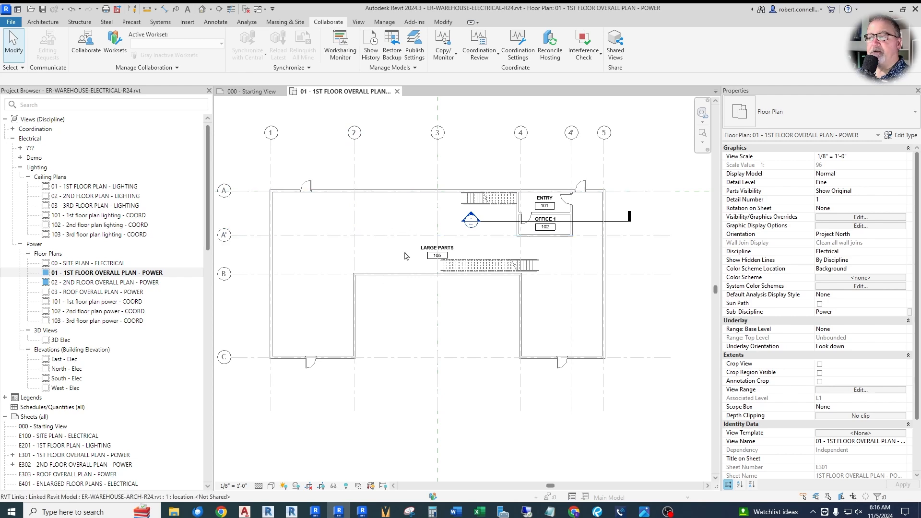
scroll(543, 221, up, 8)
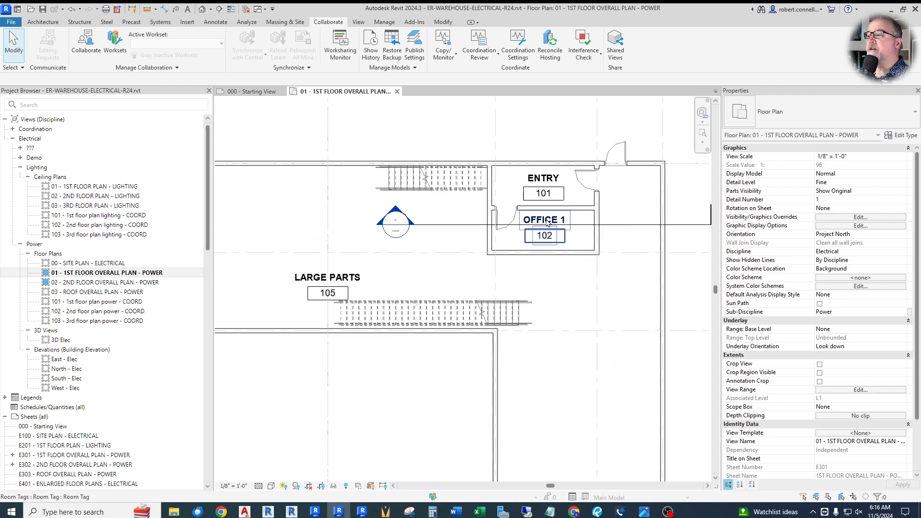
Step: Set the plan's Room Tags annotation category to Halftone, and move the LARGE PARTS room tag left, clear of grid line 3
scroll(505, 220, down, 5)
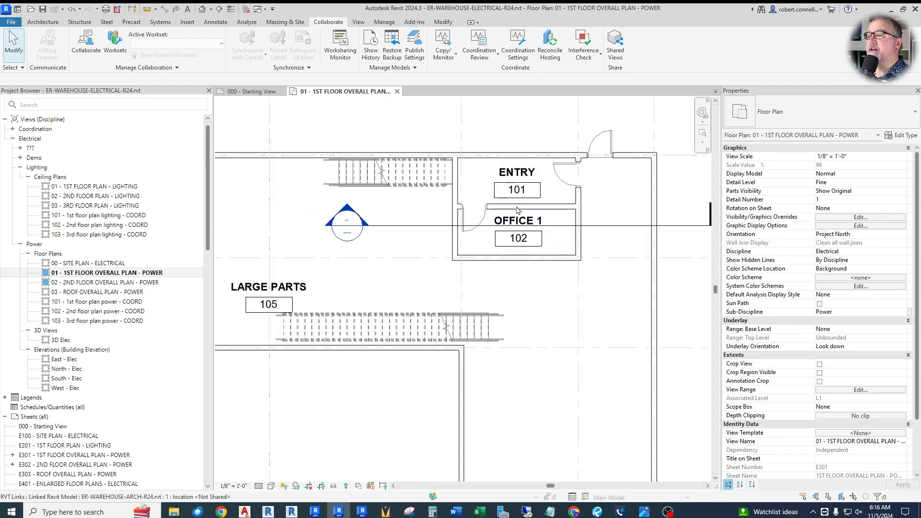
scroll(519, 222, down, 1)
scroll(521, 225, down, 2)
scroll(521, 231, up, 1)
scroll(522, 234, down, 1)
click(841, 219)
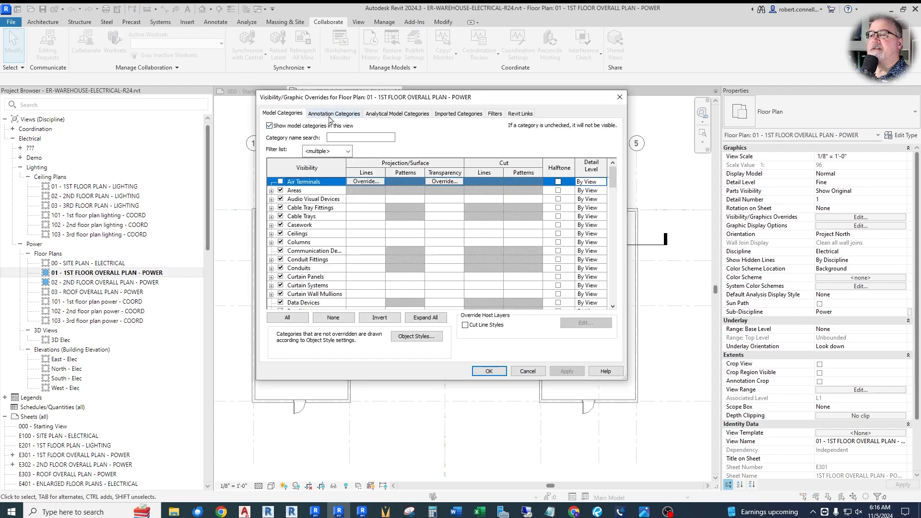
click(329, 115)
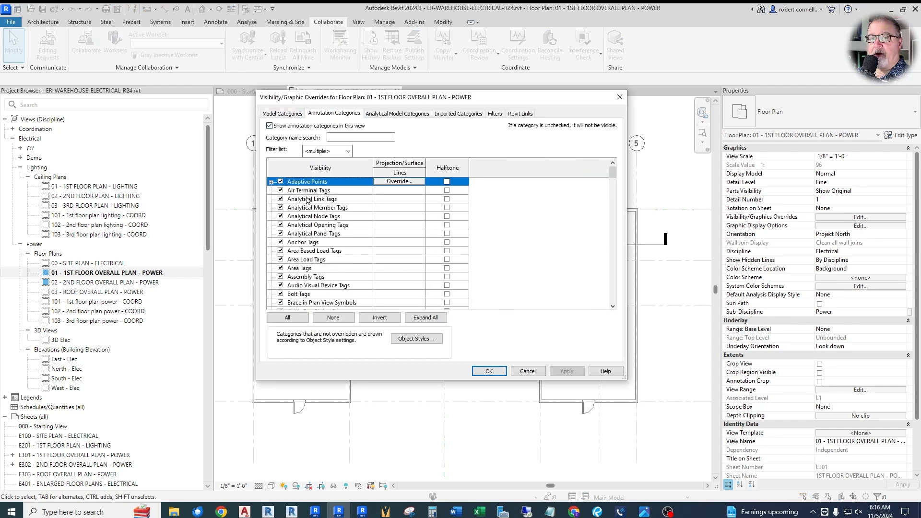
scroll(320, 226, down, 7)
scroll(322, 235, down, 15)
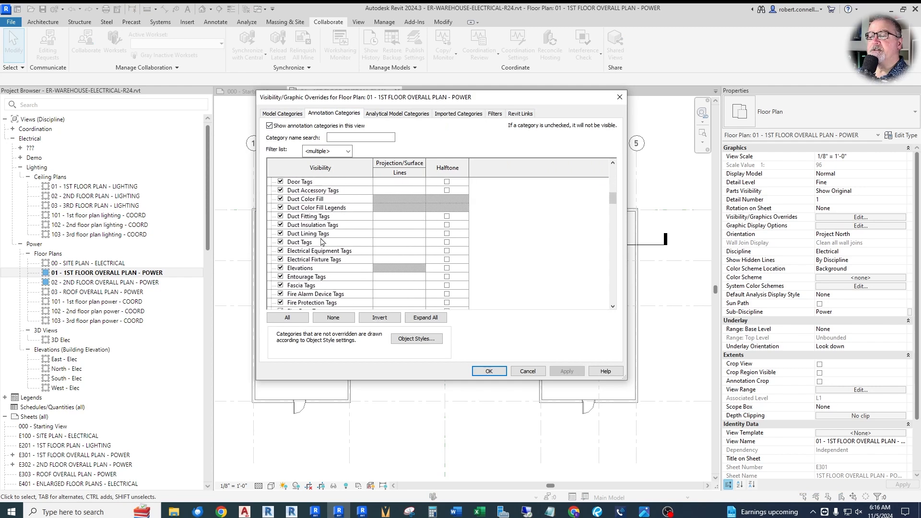
scroll(321, 269, down, 10)
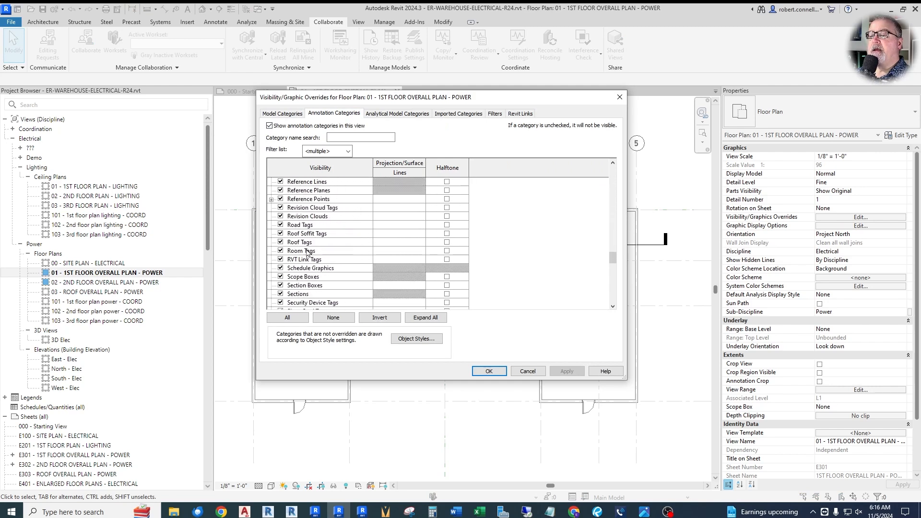
click(447, 251)
click(447, 251)
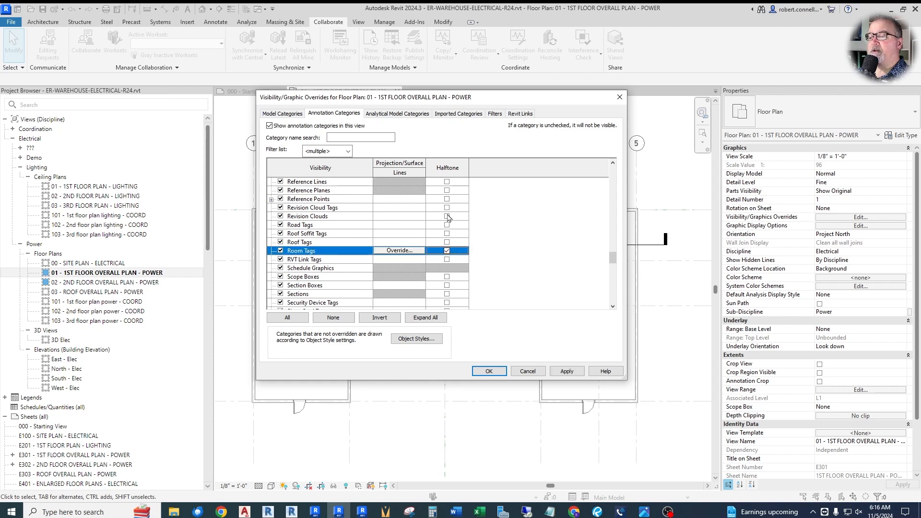
click(505, 370)
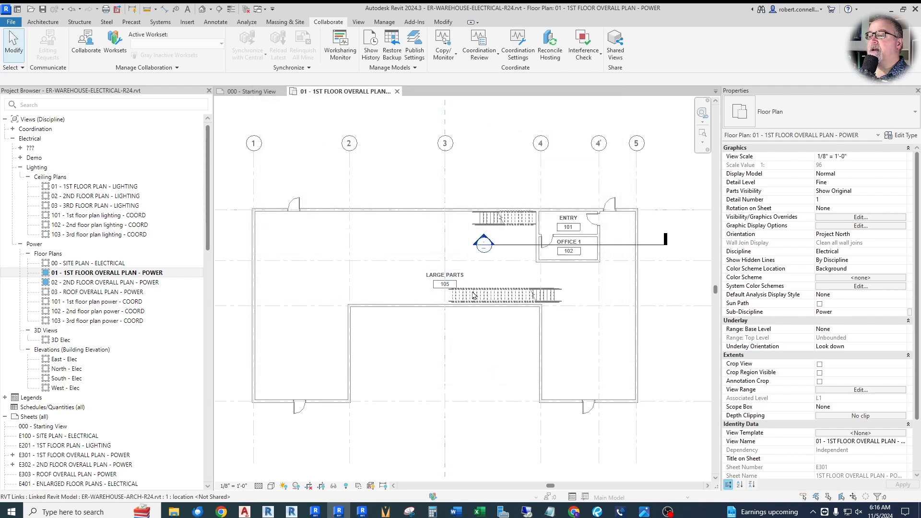
drag(444, 281, 417, 281)
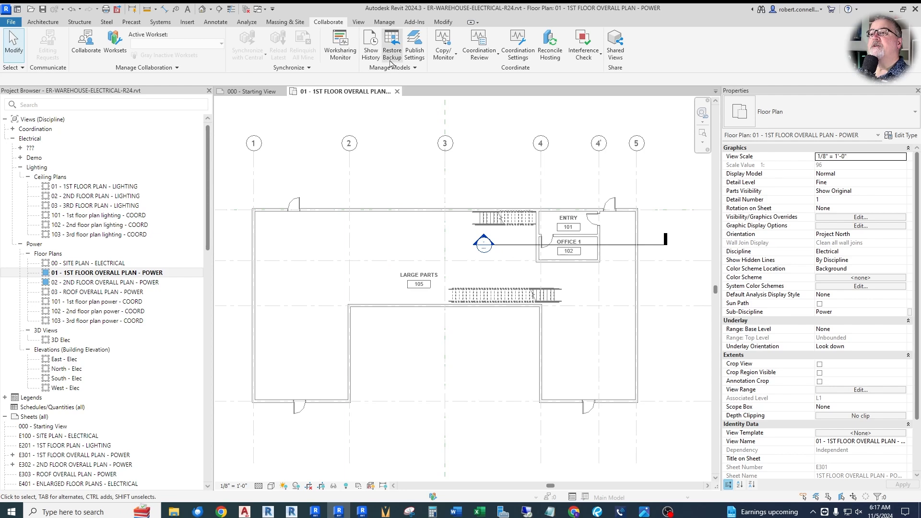
Step: Lower the brightness in the project's Halftone/Underlay settings to 50
click(385, 22)
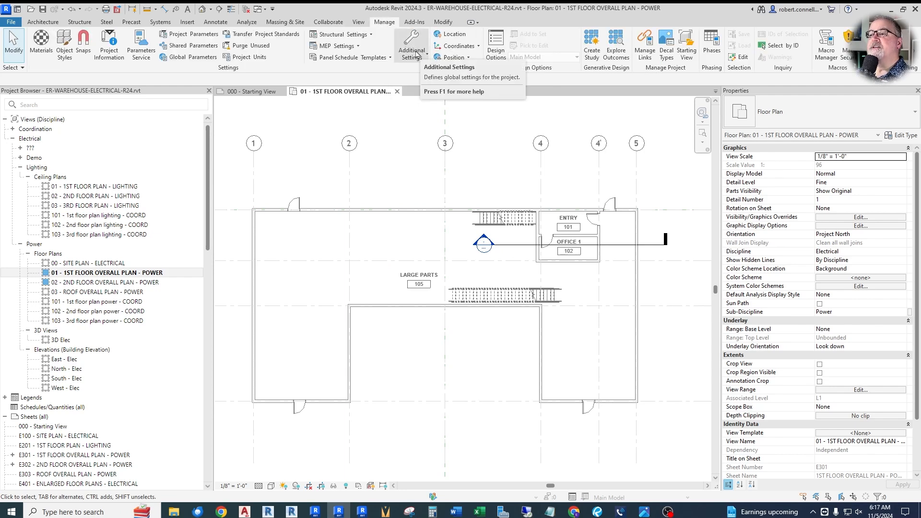
click(410, 51)
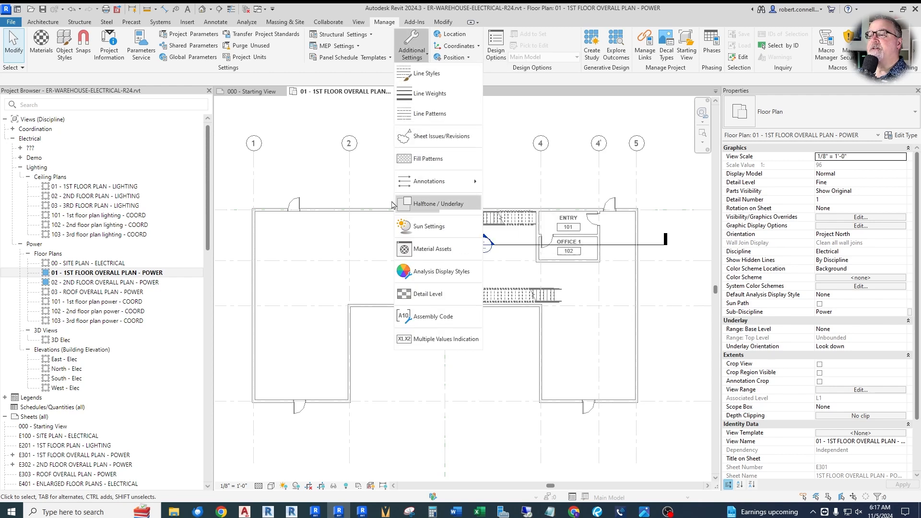
click(425, 205)
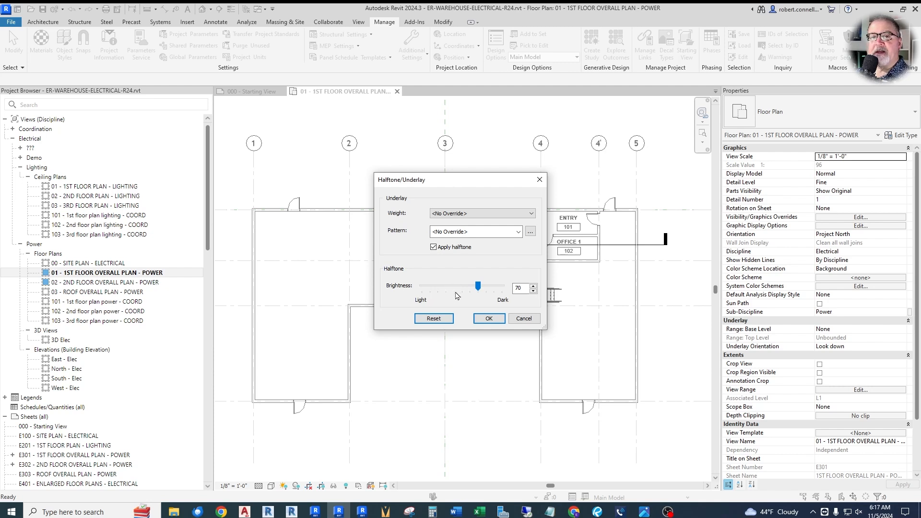
drag(478, 286, 462, 287)
click(488, 318)
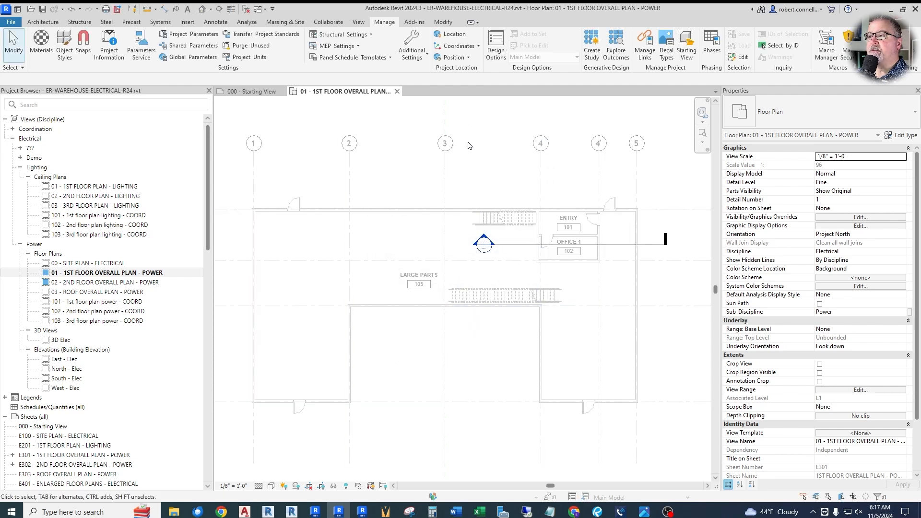
Step: Set the brightness in the project's Halftone/Underlay settings to 75
click(412, 48)
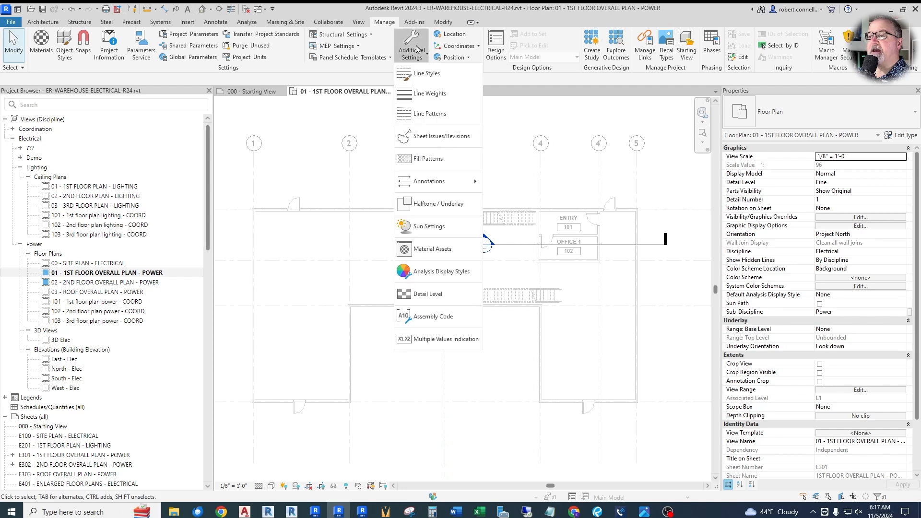
click(433, 205)
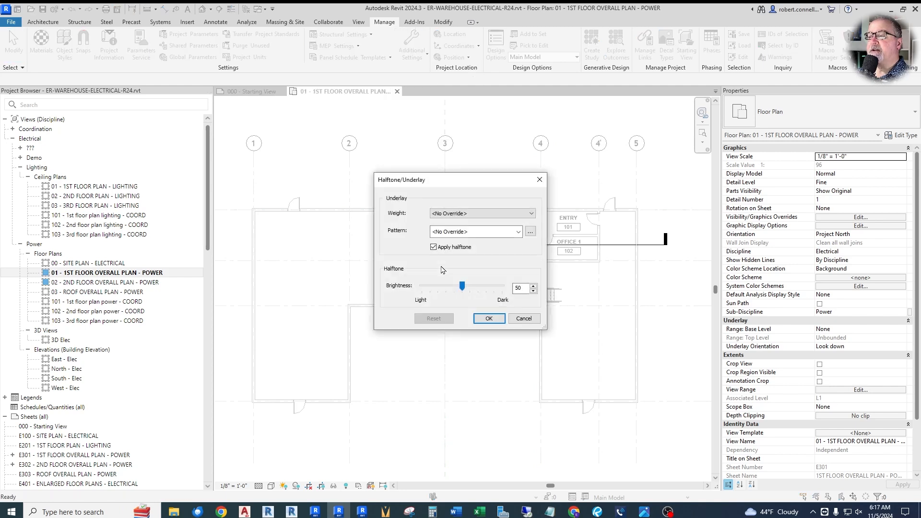
drag(464, 289, 484, 290)
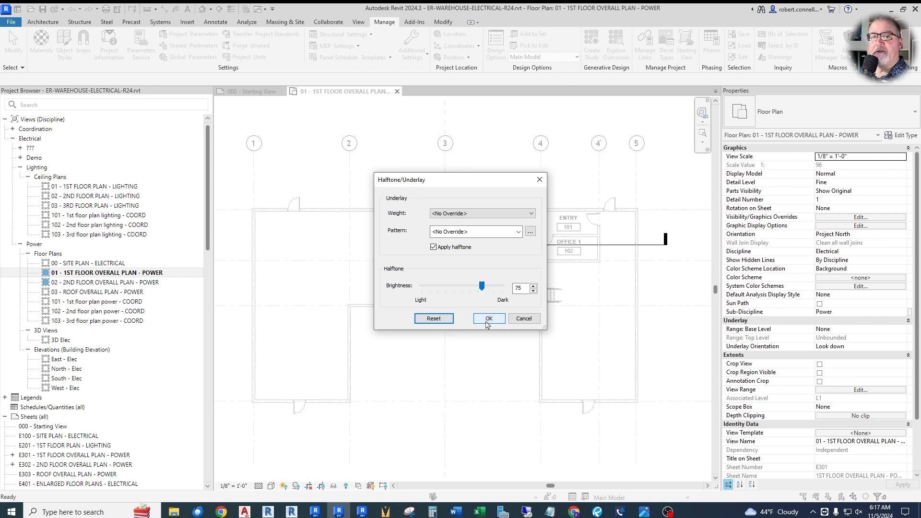
click(488, 321)
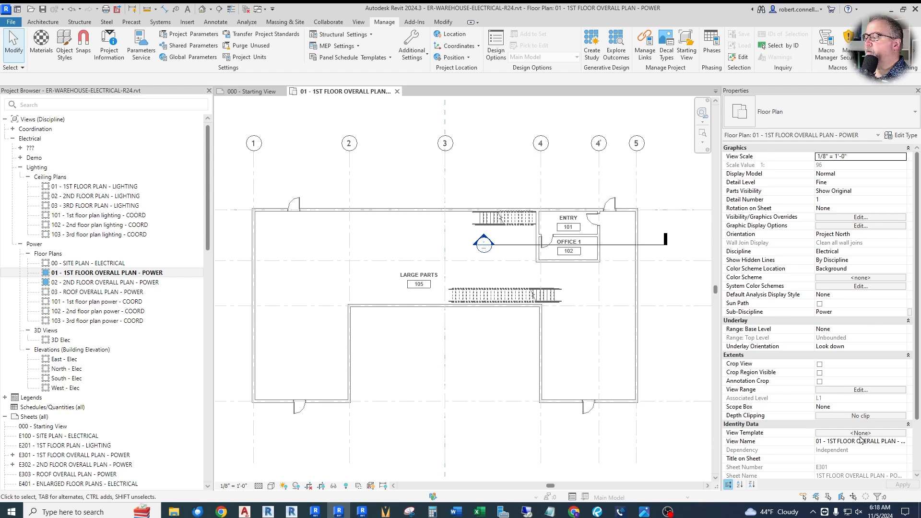
Step: Create a view template named ER OVERALL POWER VIEW 1/8" from the 01 - 1ST FLOOR OVERALL PLAN - POWER view
click(838, 434)
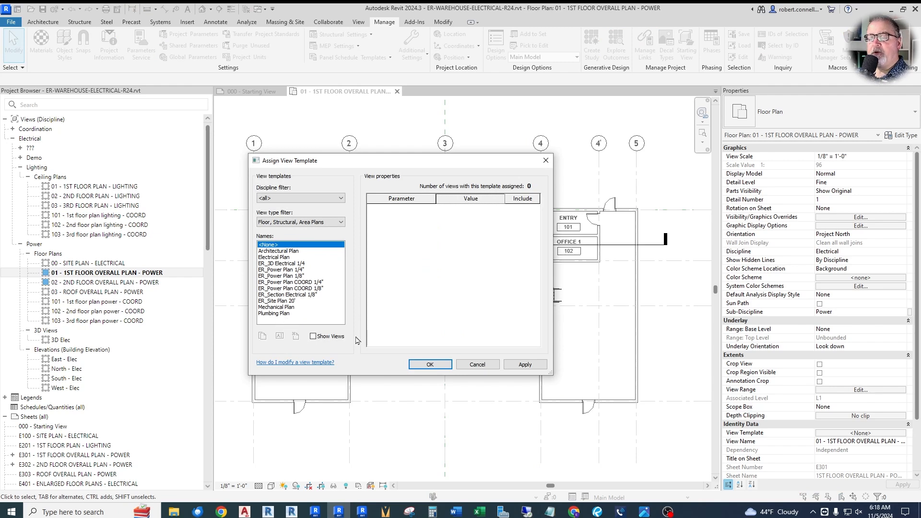
click(478, 365)
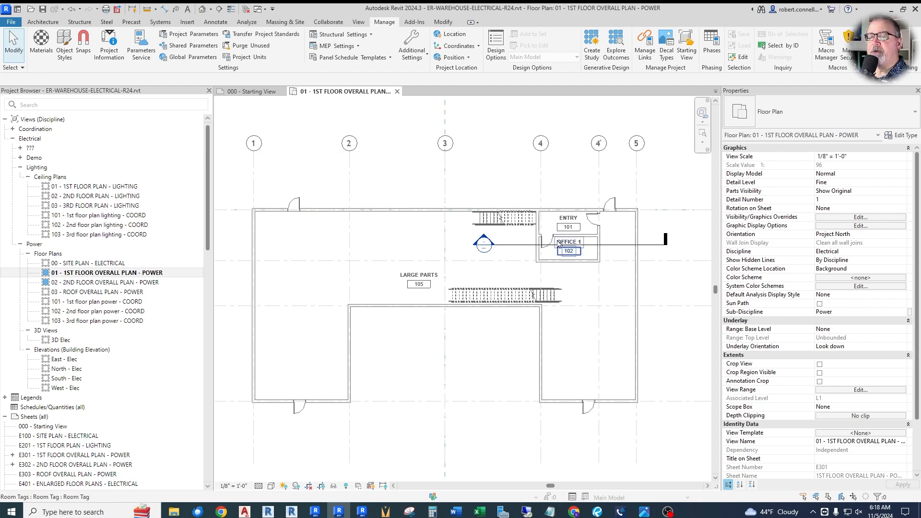
right_click(87, 277)
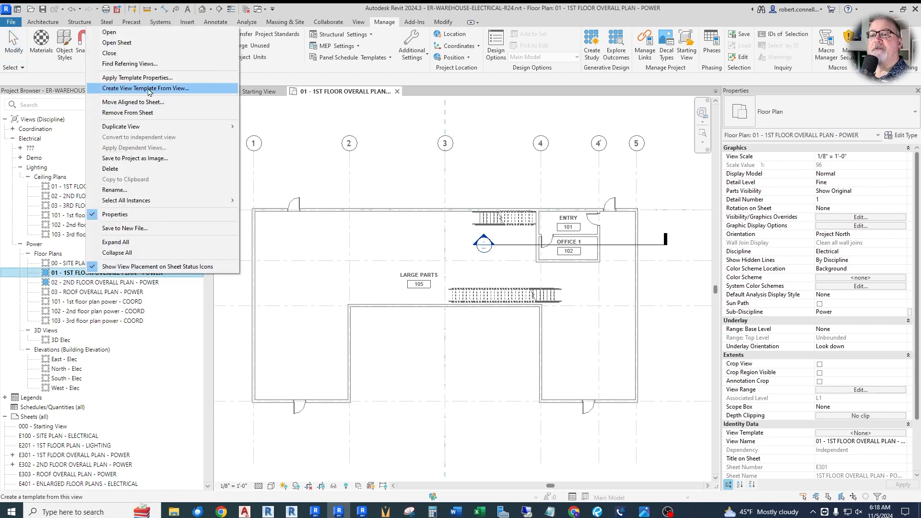
click(148, 89)
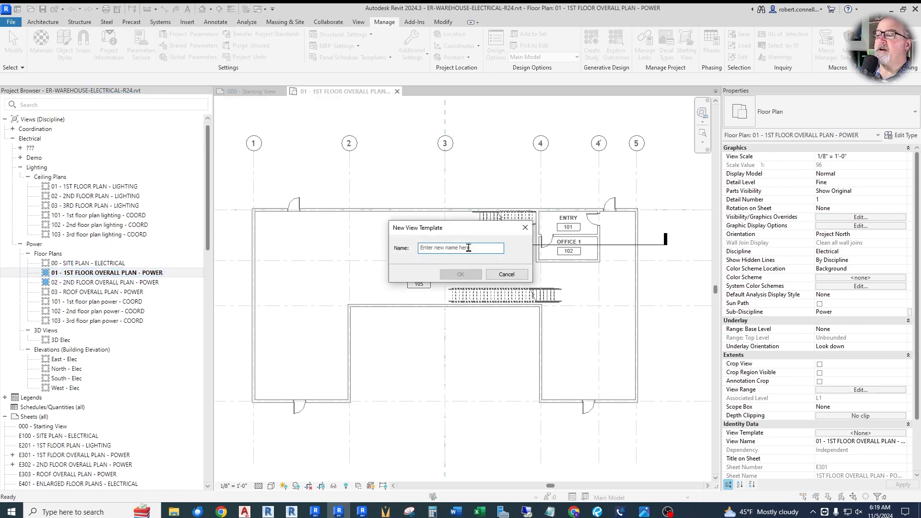
text(ER )
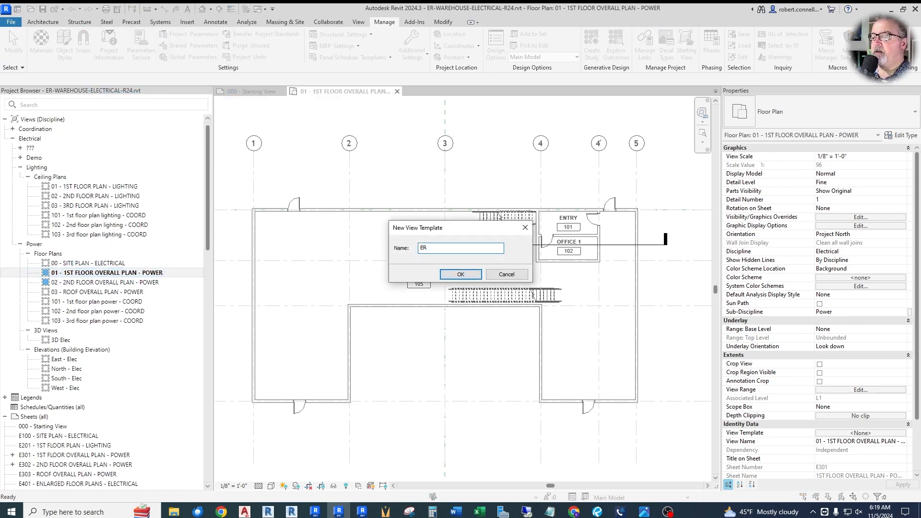
text(OVERALL POWER VIEW 1/8")
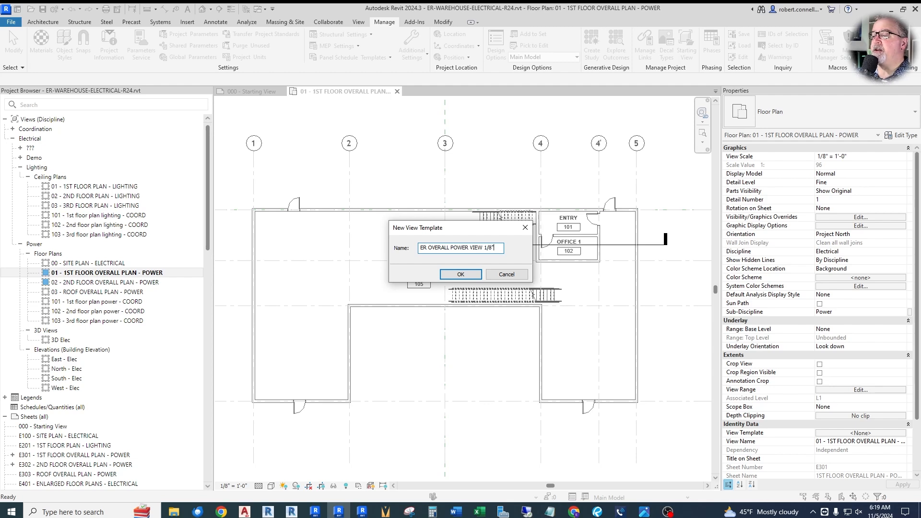
click(473, 275)
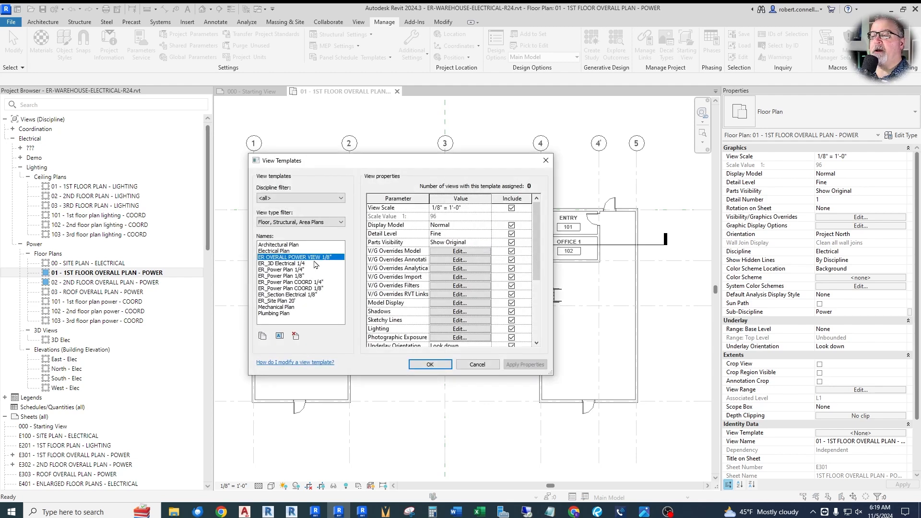
click(430, 364)
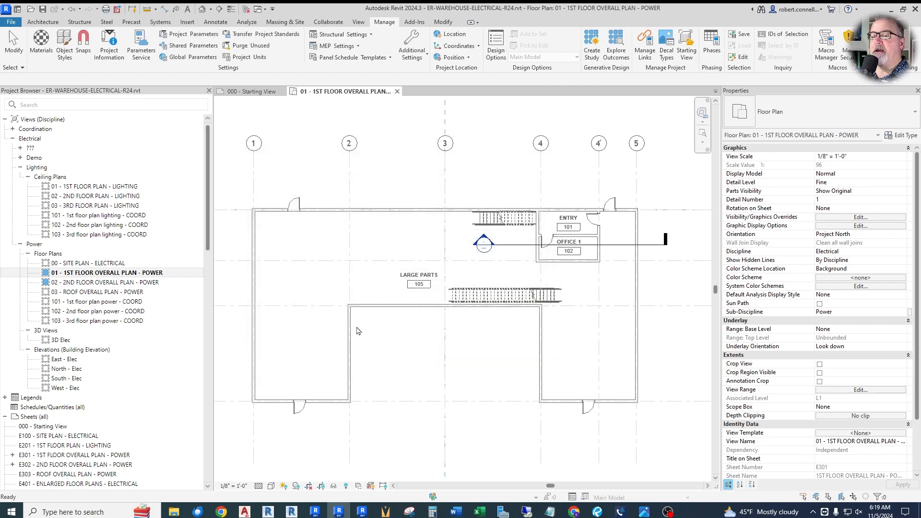
Step: Open the 02 - 2ND FLOOR OVERALL PLAN - POWER view and assign it the ER OVERALL POWER VIEW 1/8" view template
double_click(99, 284)
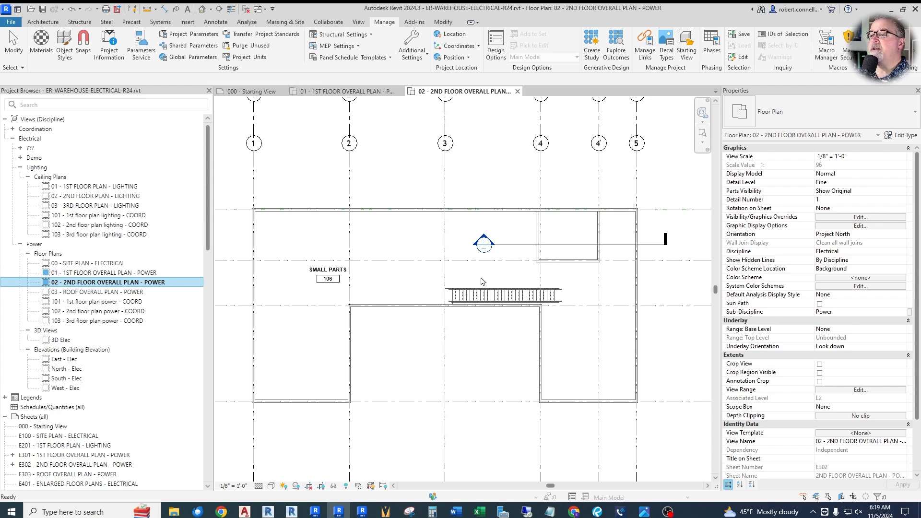
scroll(402, 333, down, 2)
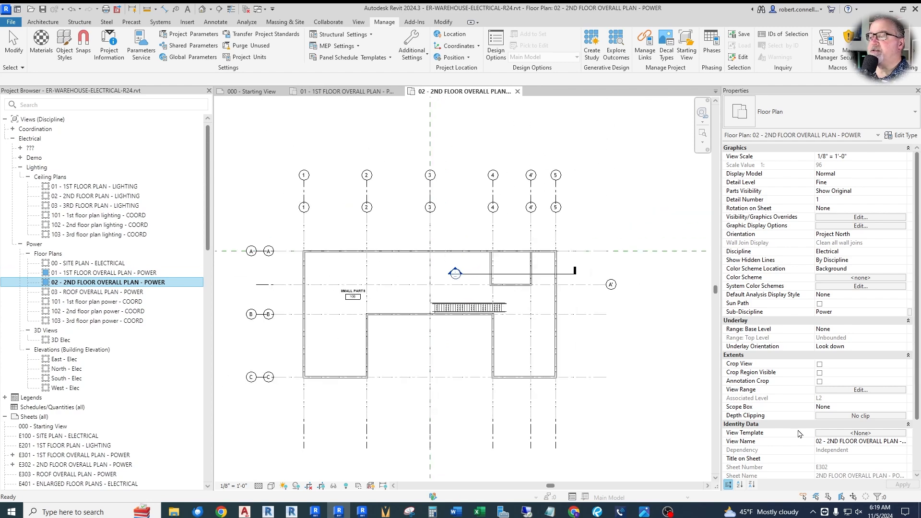
click(849, 434)
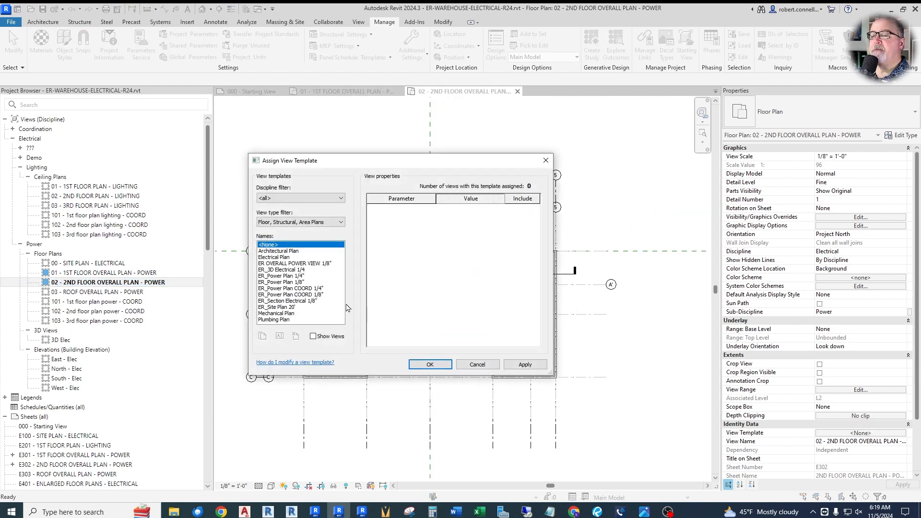
click(291, 263)
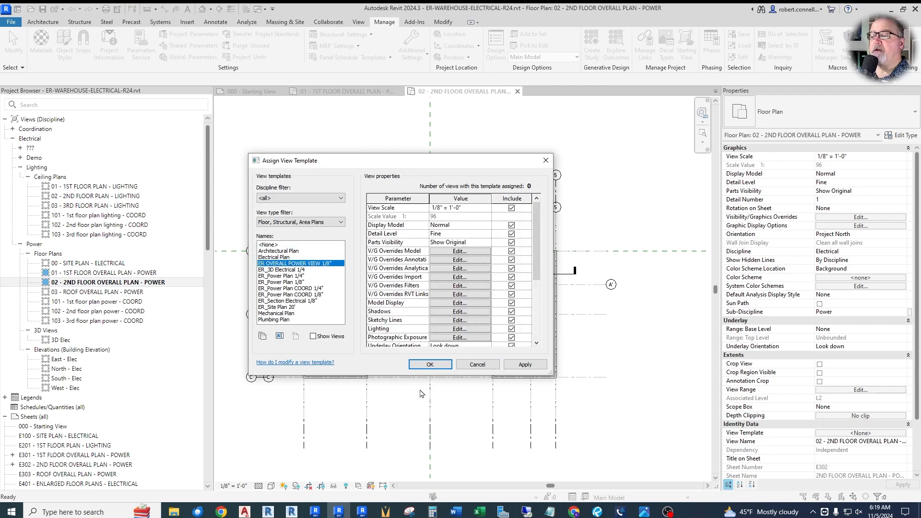
click(422, 364)
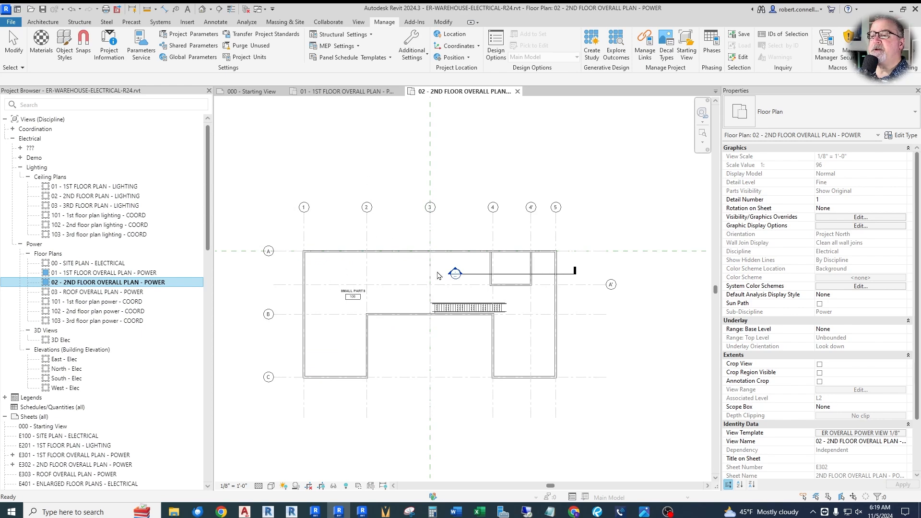
Step: In the second floor plan, switch grid A' to show its bubble at the left end instead of the right, and clear the selection
scroll(497, 295, up, 4)
scroll(494, 279, down, 3)
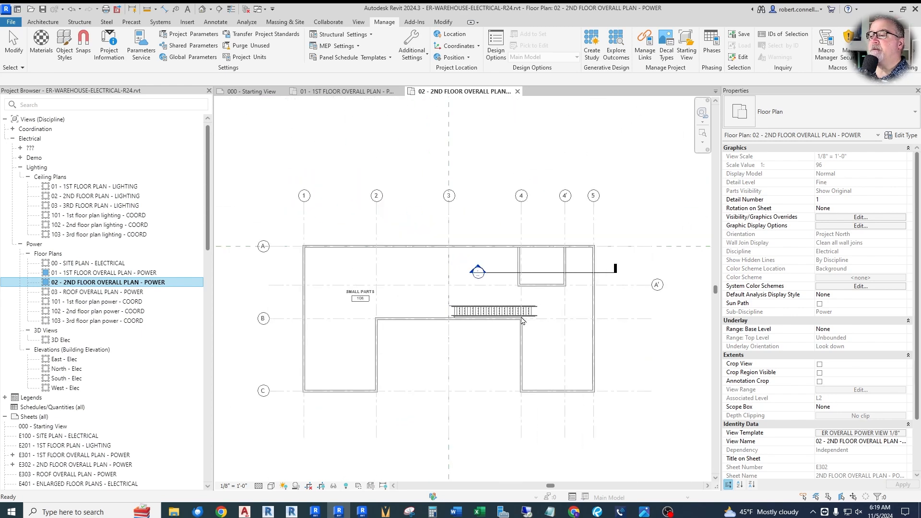
scroll(468, 323, down, 1)
click(607, 292)
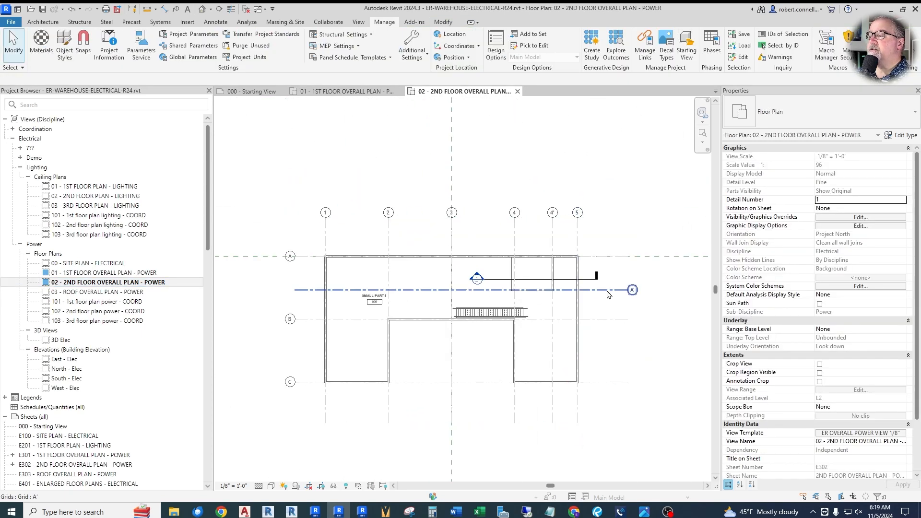
click(608, 294)
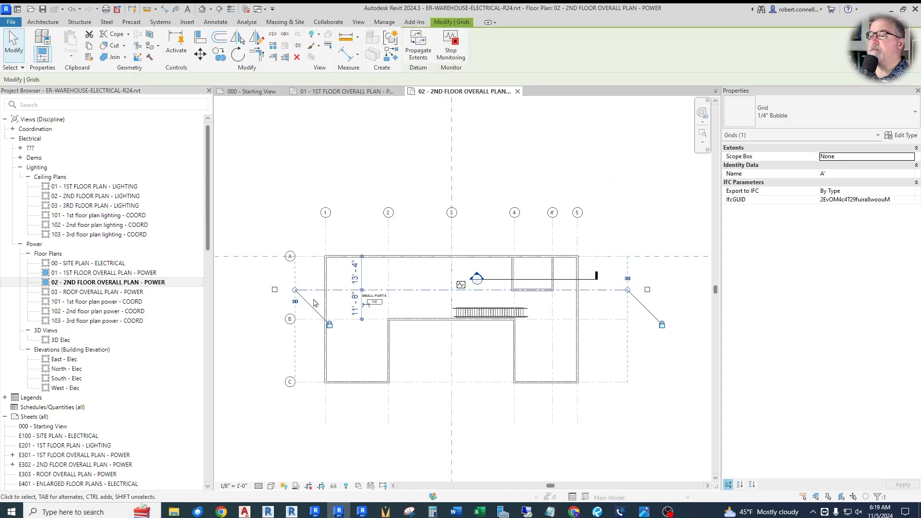
click(275, 290)
click(272, 333)
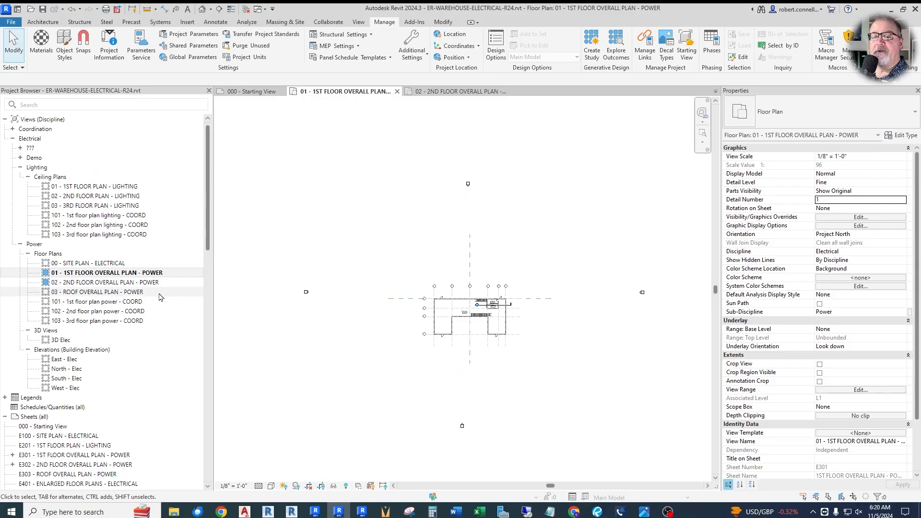
Step: Open sheet E301 - 1ST FLOOR OVERALL PLAN - POWER
scroll(68, 266, down, 5)
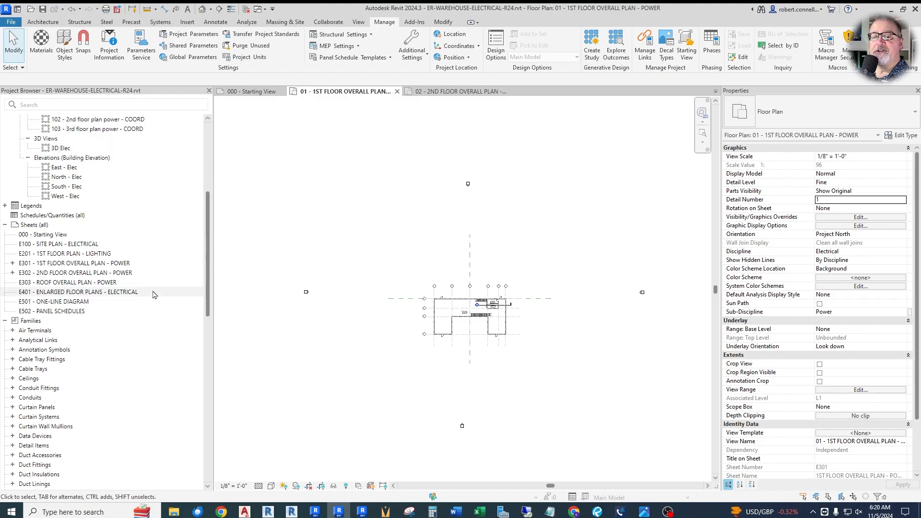
double_click(76, 264)
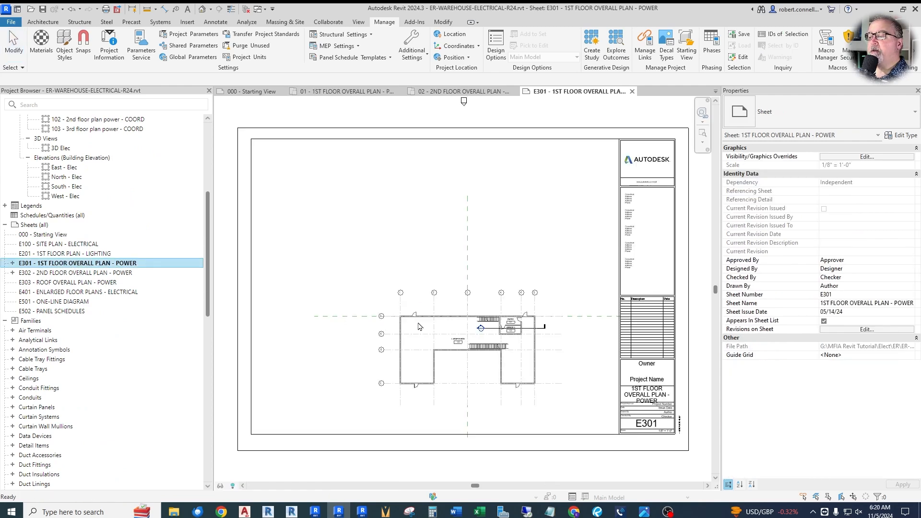
Step: Nudge the first floor plan's viewport slightly downward on sheet E301 and clear the selection
scroll(418, 327, down, 2)
click(446, 285)
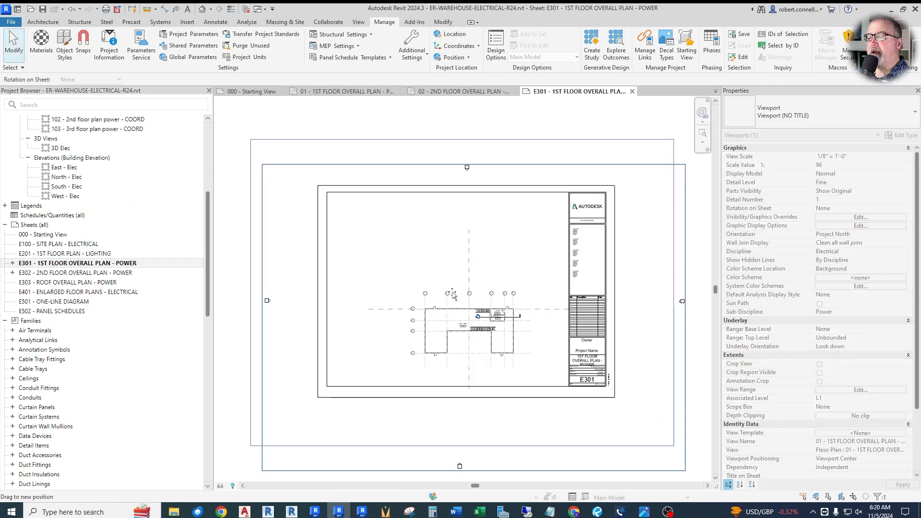
drag(446, 284, 444, 288)
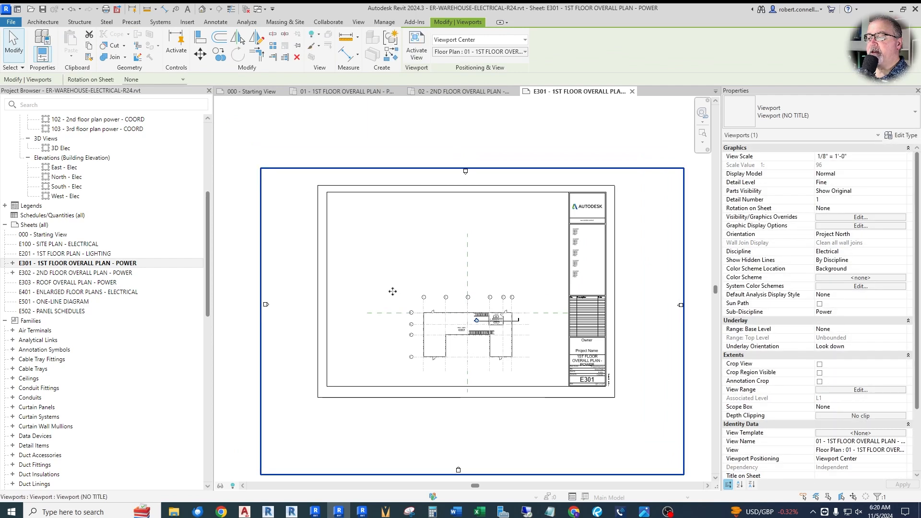
scroll(394, 296, down, 1)
click(498, 172)
scroll(455, 187, up, 8)
scroll(446, 180, down, 8)
scroll(377, 305, down, 2)
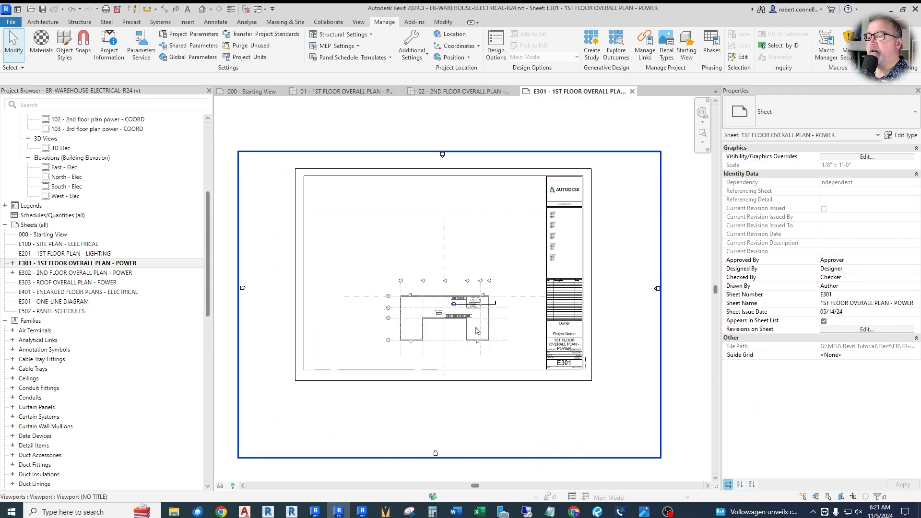
scroll(433, 353, up, 2)
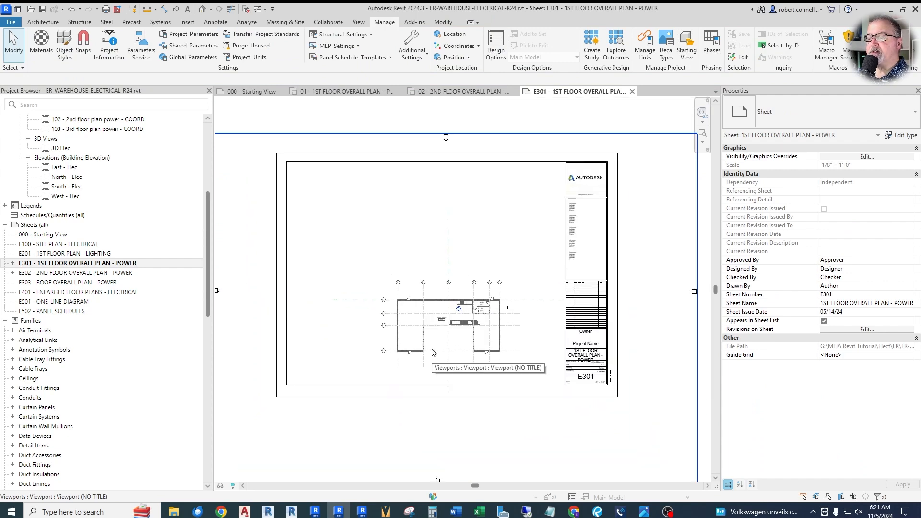
Step: Open the 01 - 1ST FLOOR OVERALL PLAN - POWER view
drag(207, 254, 207, 188)
click(107, 274)
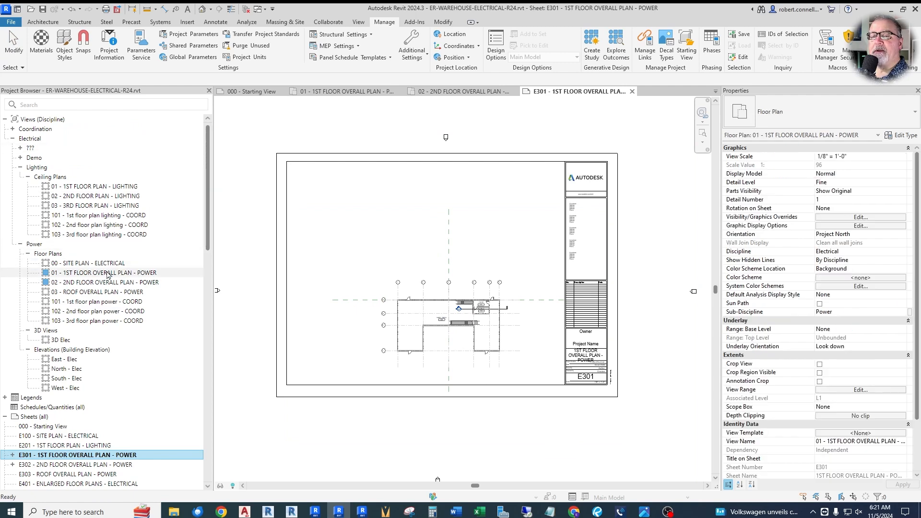
double_click(108, 273)
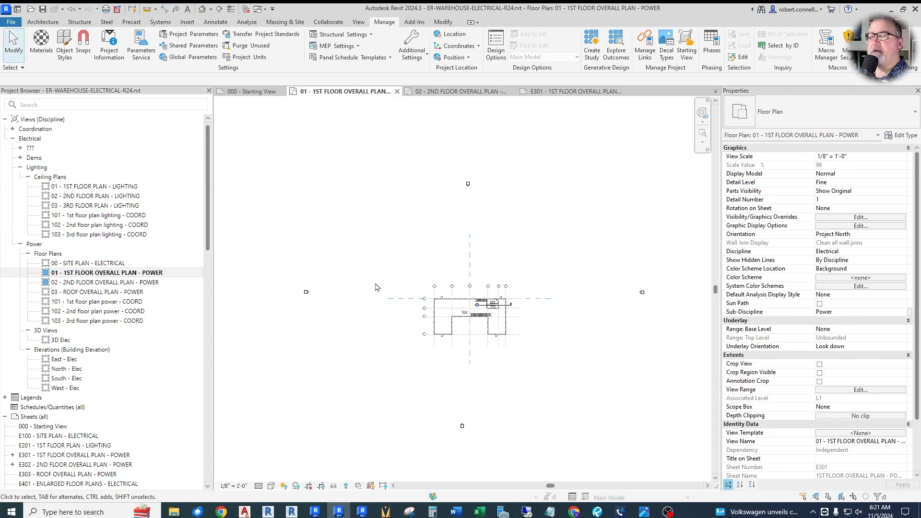
Step: Turn on Crop View and Crop Region Visible for the first floor plan and fit the crop region closely around the building
click(820, 365)
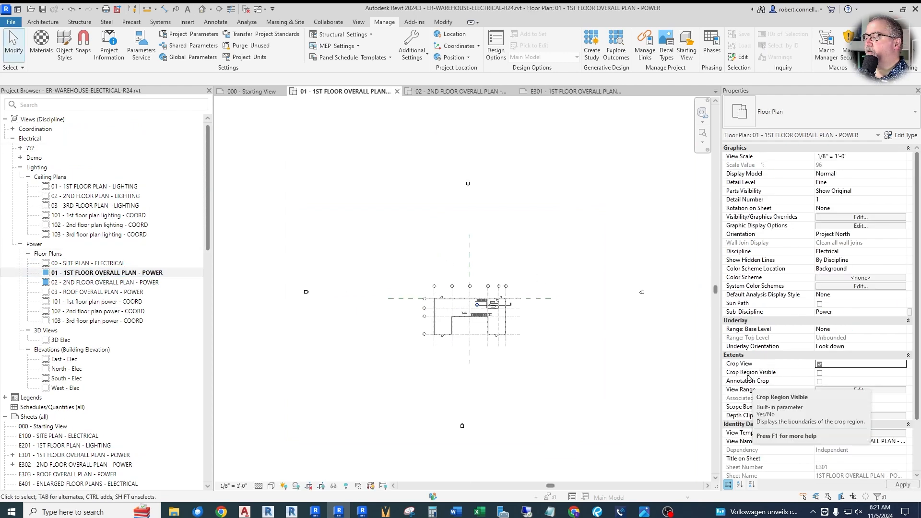
click(820, 373)
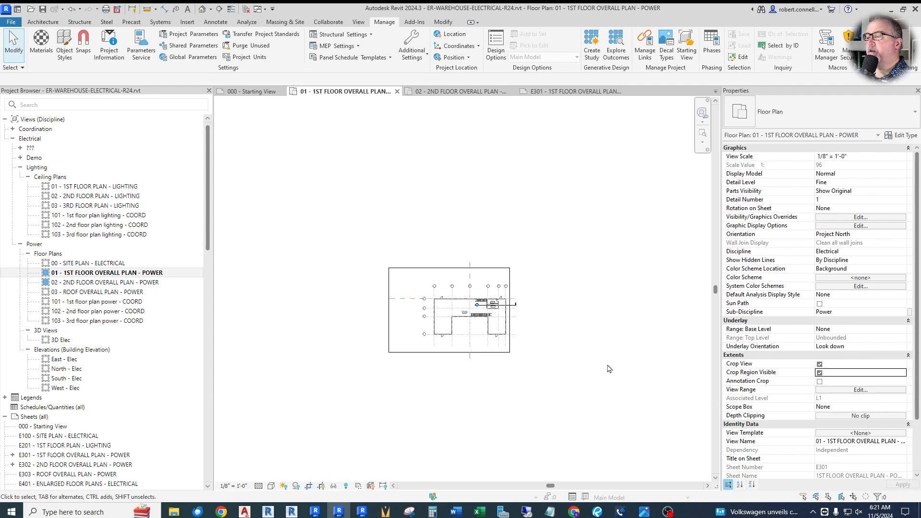
click(439, 268)
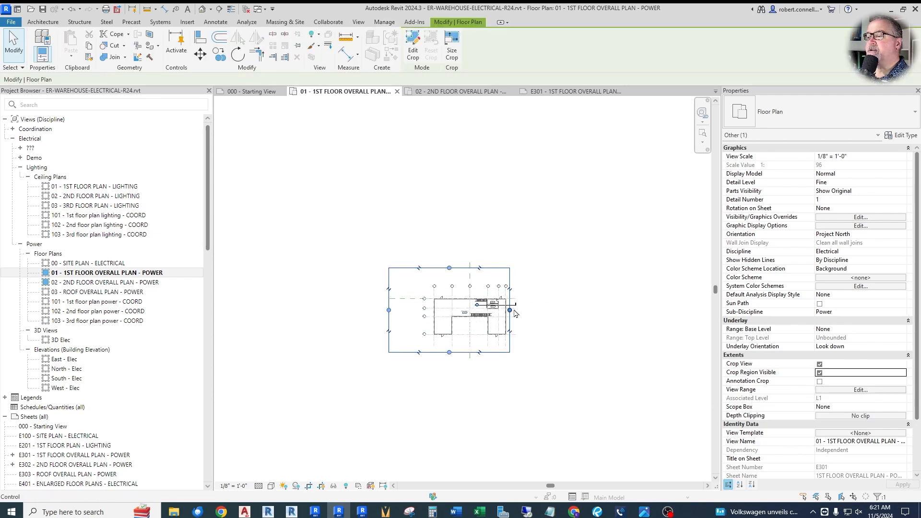
drag(511, 311, 537, 311)
scroll(465, 274, up, 3)
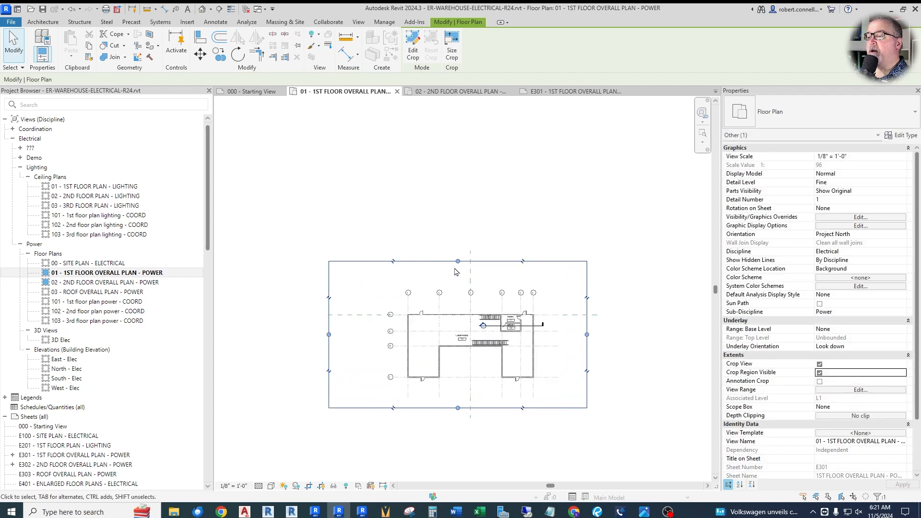
drag(458, 262, 458, 309)
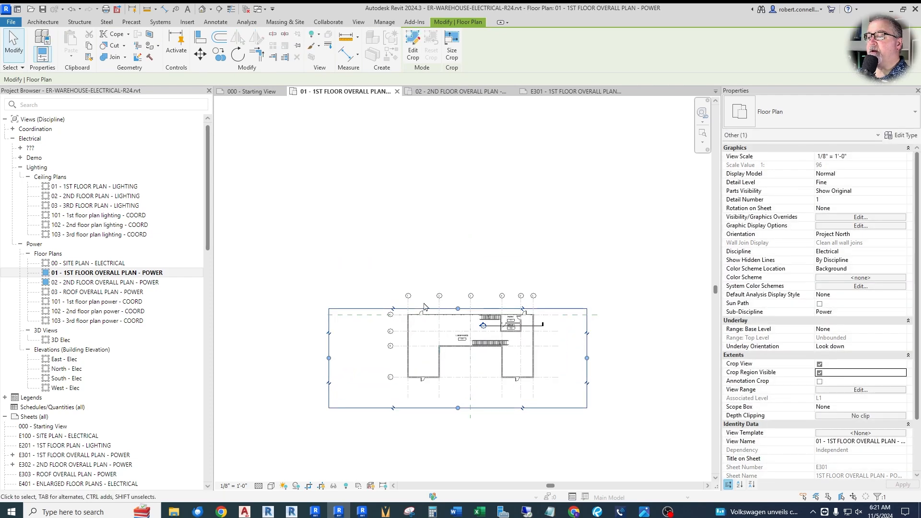
scroll(357, 364, up, 2)
drag(320, 357, 421, 357)
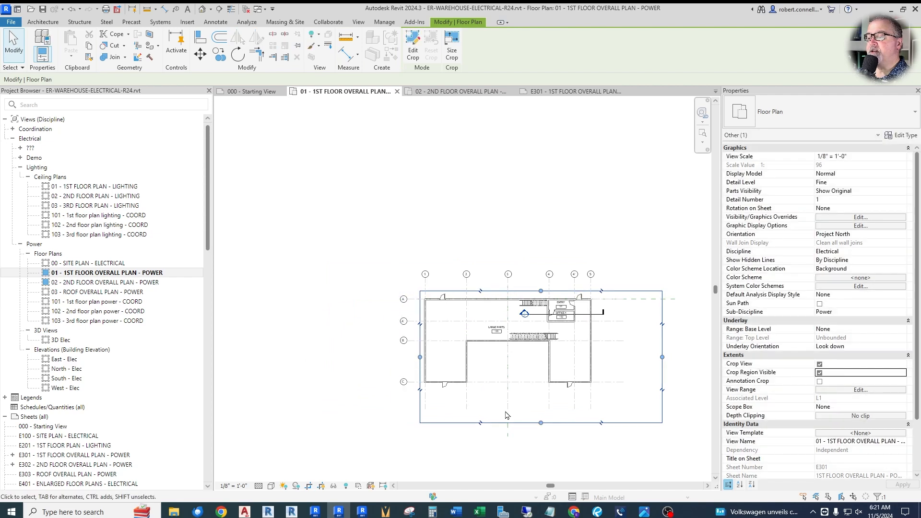
drag(541, 423, 541, 391)
drag(662, 341, 598, 344)
key(Escape)
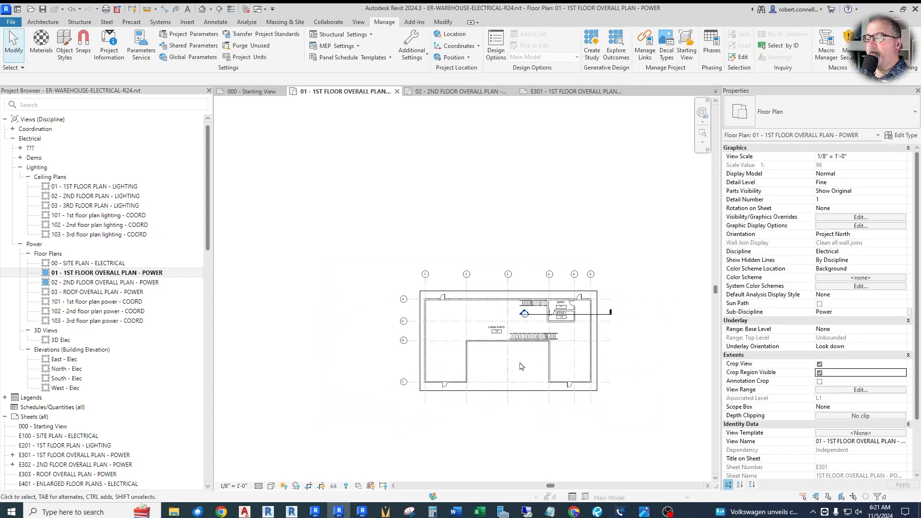
Step: Check the second floor plan's cropping, return to the first floor plan and turn off its Crop Region Visible and Crop View
double_click(158, 283)
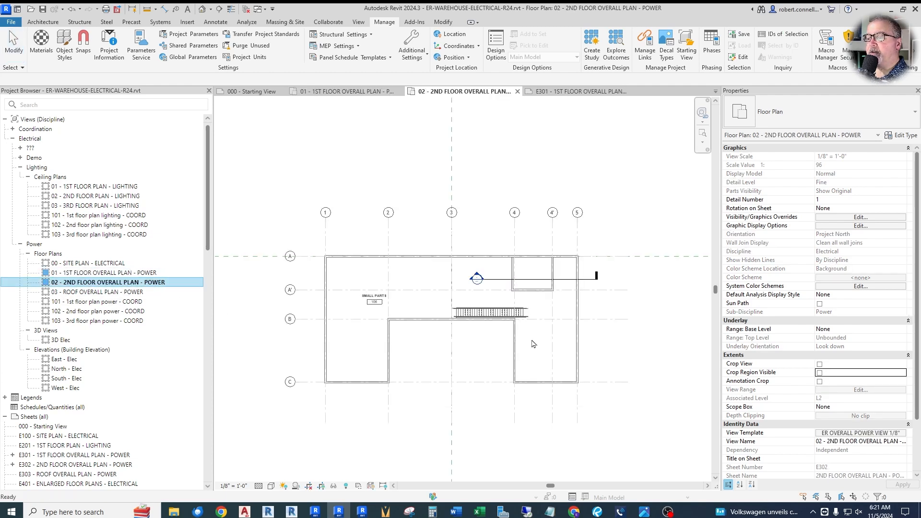
double_click(77, 273)
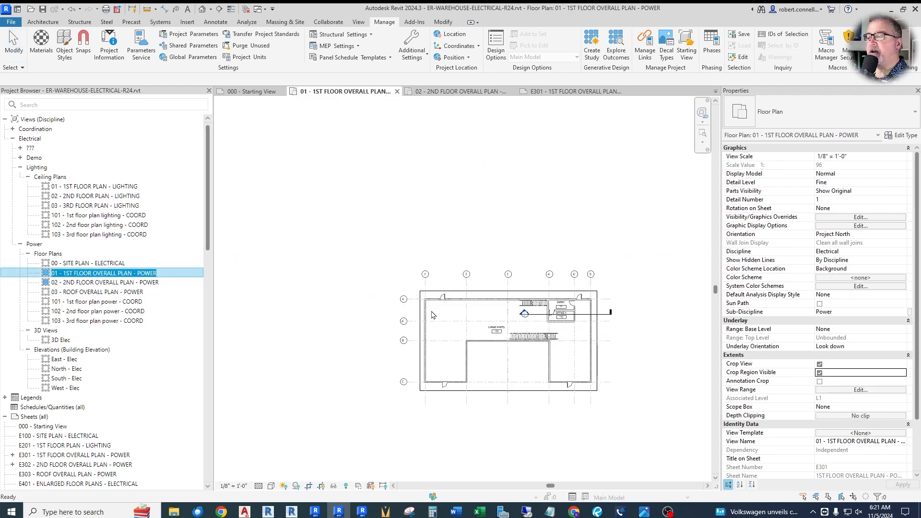
click(819, 373)
click(820, 365)
scroll(324, 319, down, 1)
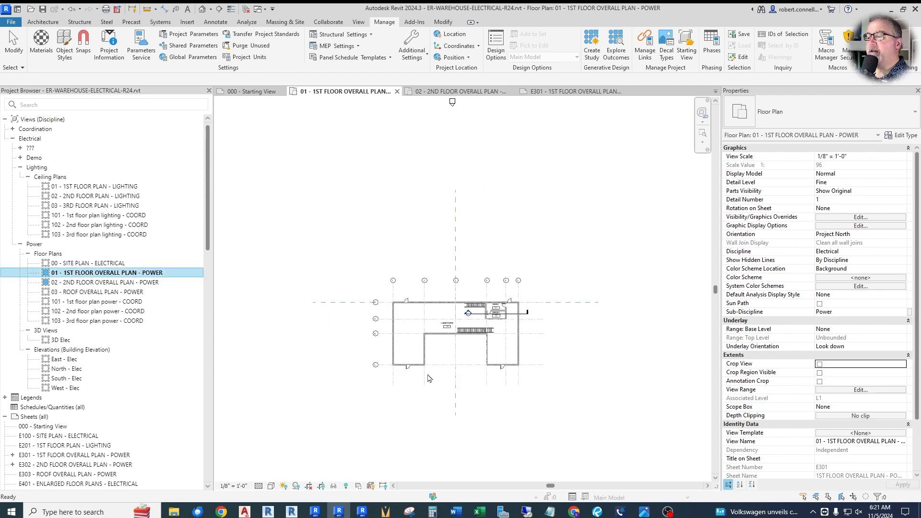
scroll(453, 367, up, 2)
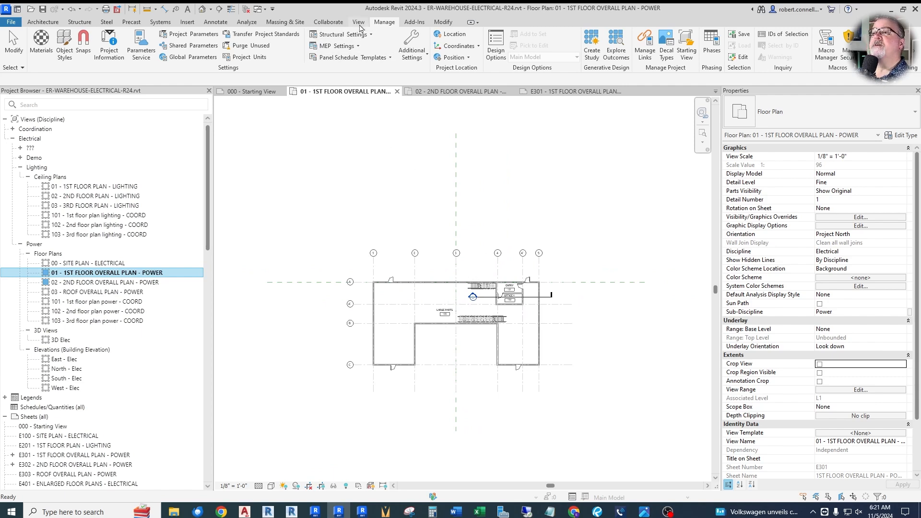
Step: Draw a scope box around the whole building in the first floor plan, just outside the exterior walls, with a 40' 0" height
click(360, 23)
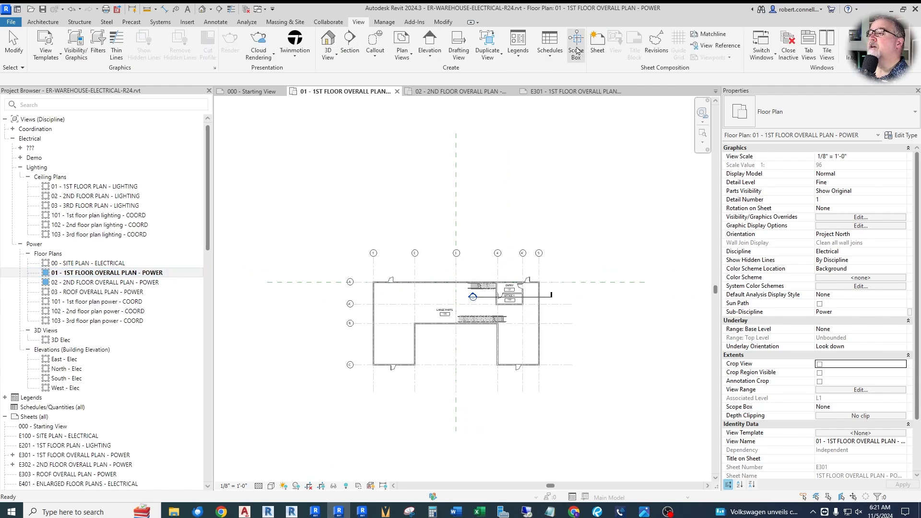
click(576, 46)
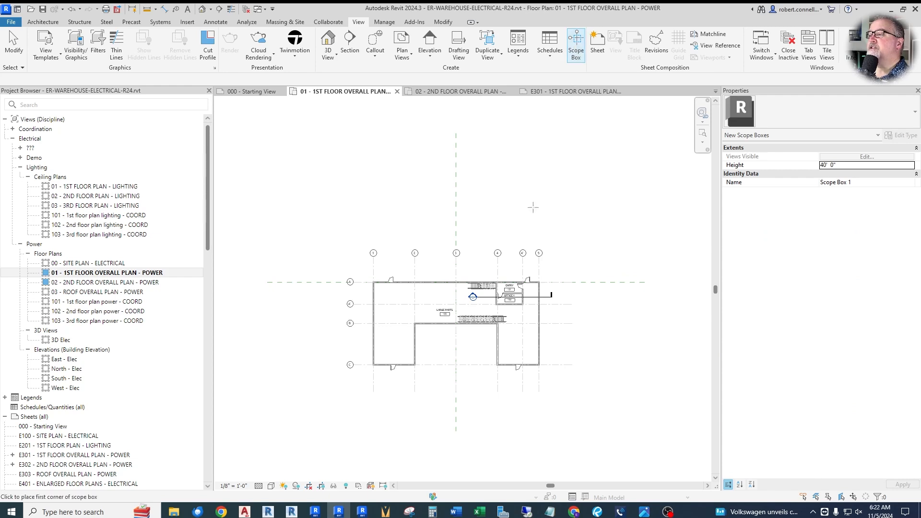
scroll(394, 276, up, 5)
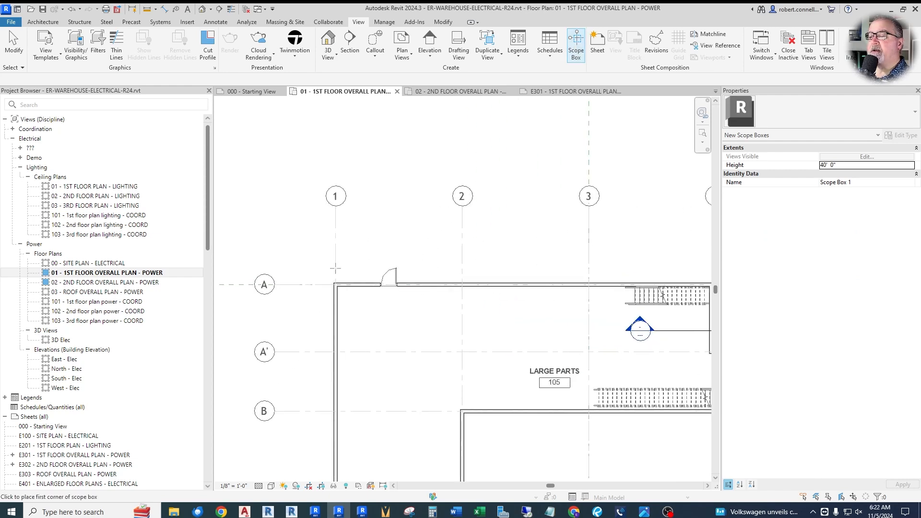
click(318, 262)
scroll(318, 263, down, 3)
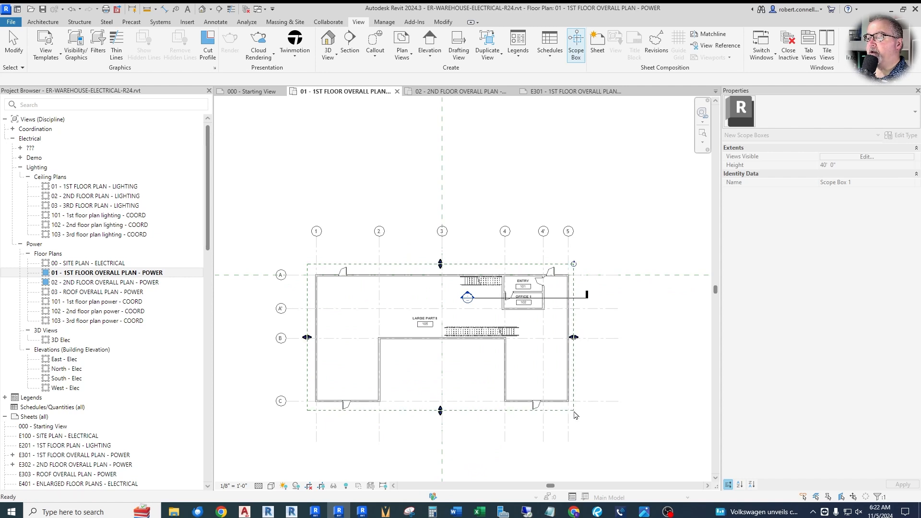
click(575, 410)
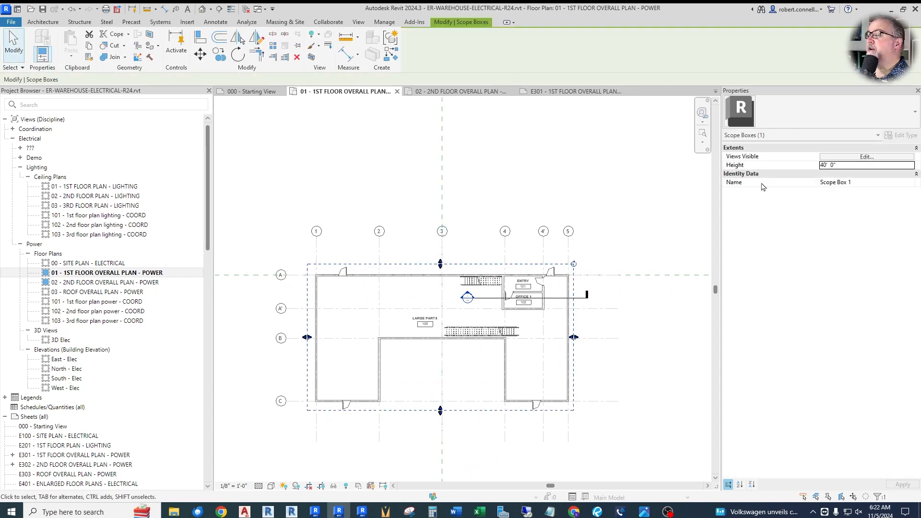
Step: Name the new scope box OVERALL and clear the selection
click(864, 183)
text(o)
text(VERALL)
click(909, 485)
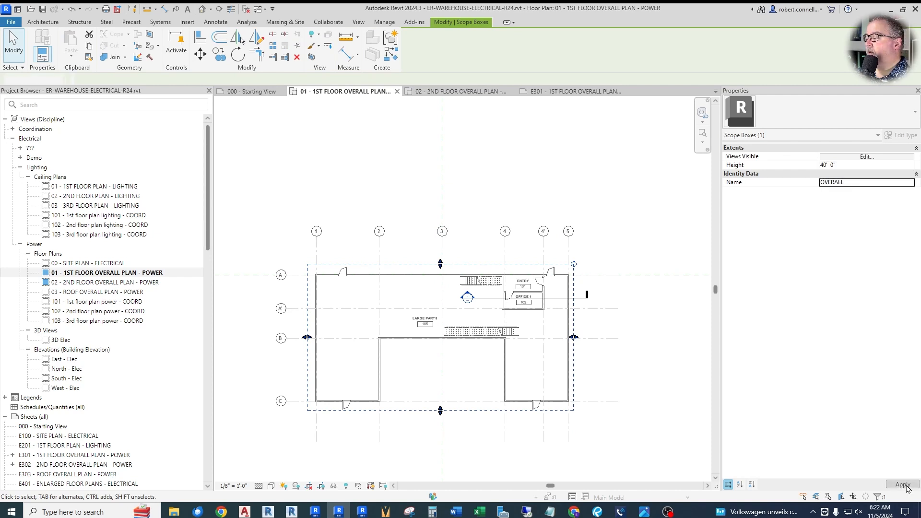
click(485, 198)
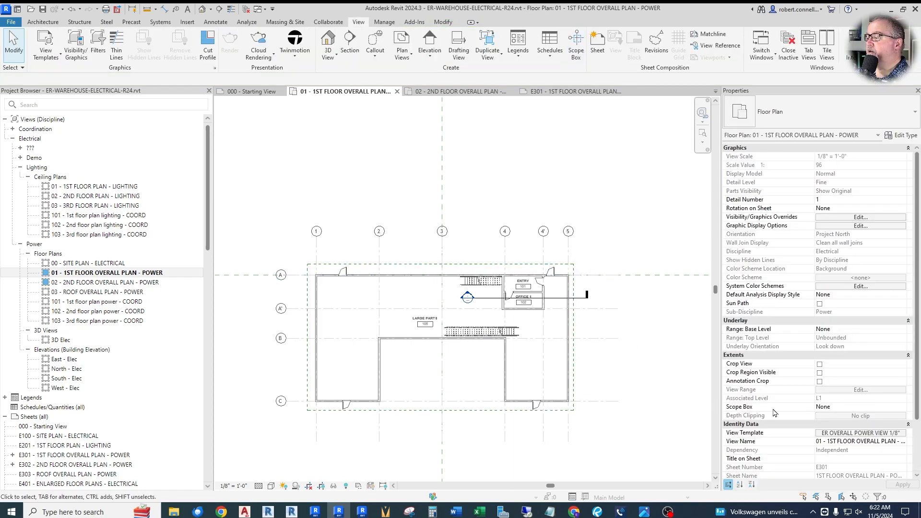
Step: Assign the OVERALL scope box to the 01 - 1ST FLOOR OVERALL PLAN - POWER view
click(903, 410)
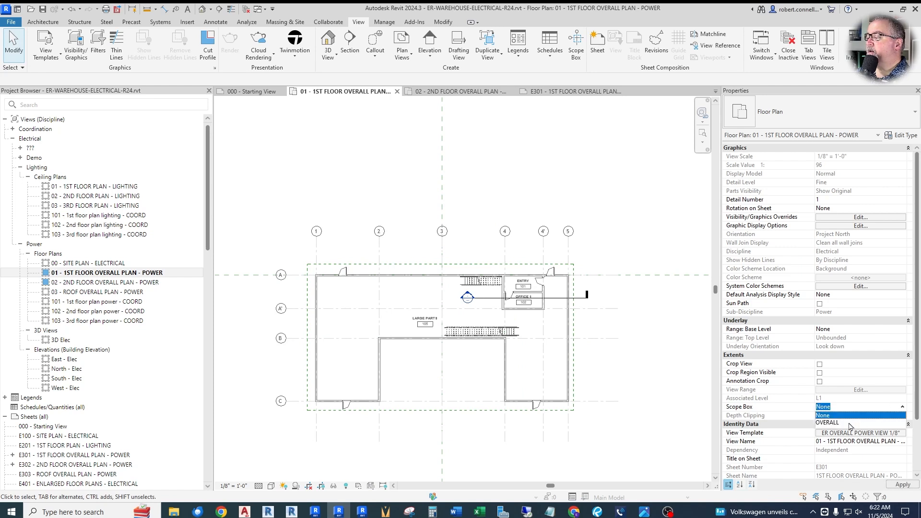
click(828, 423)
click(894, 484)
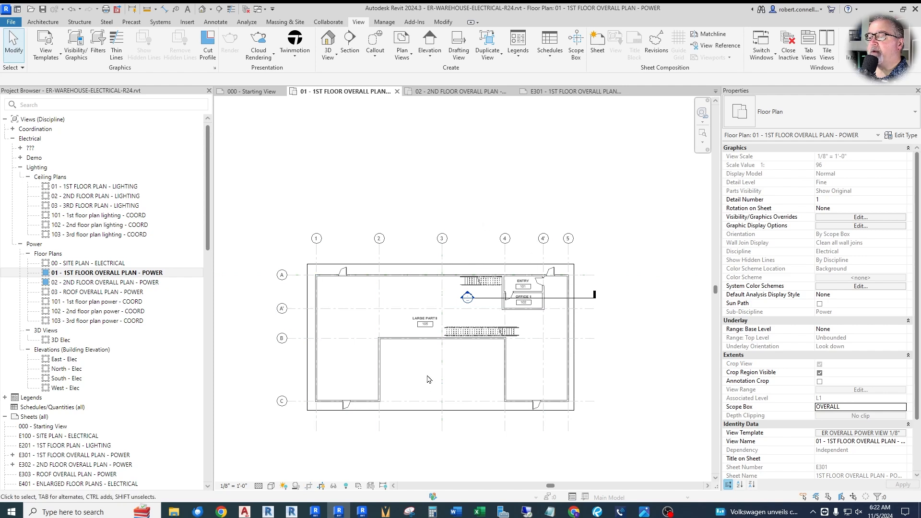
scroll(403, 229, down, 2)
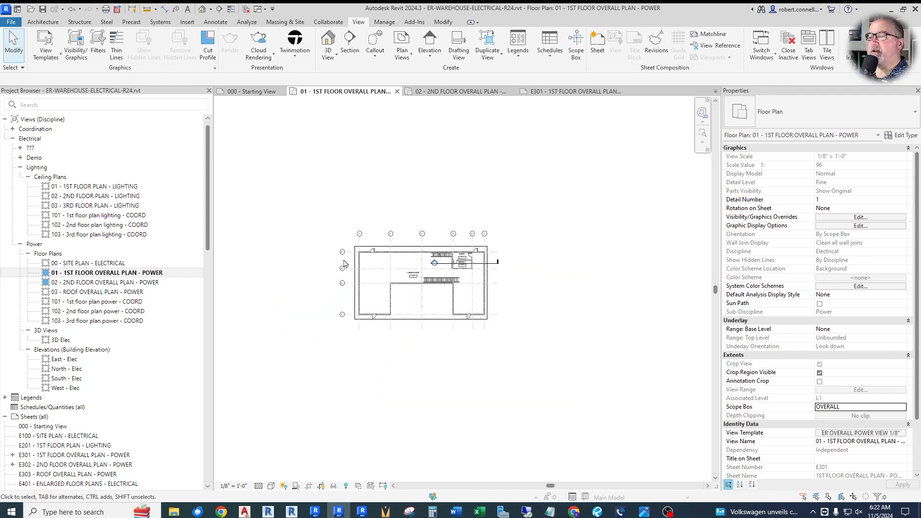
Step: Switch to sheet E301 and change the plan's viewport type to Viewport 1
click(563, 96)
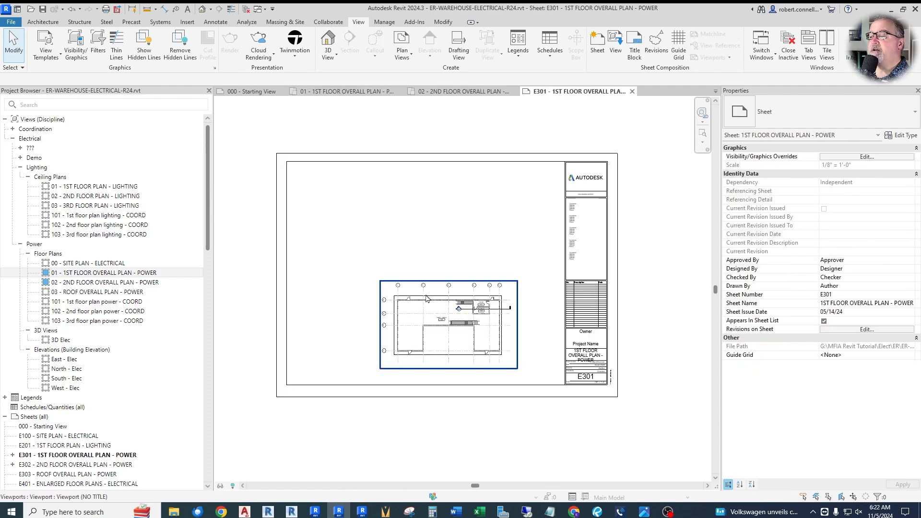
scroll(449, 422, down, 1)
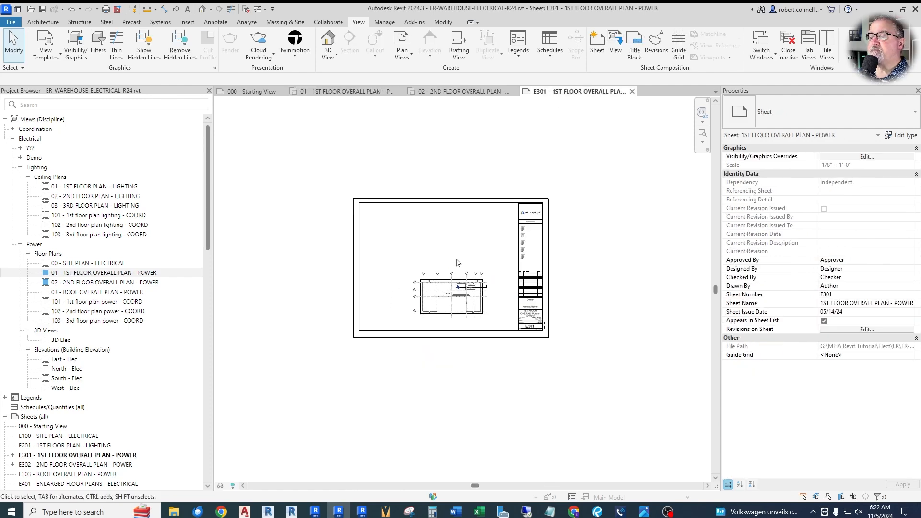
click(451, 307)
click(787, 116)
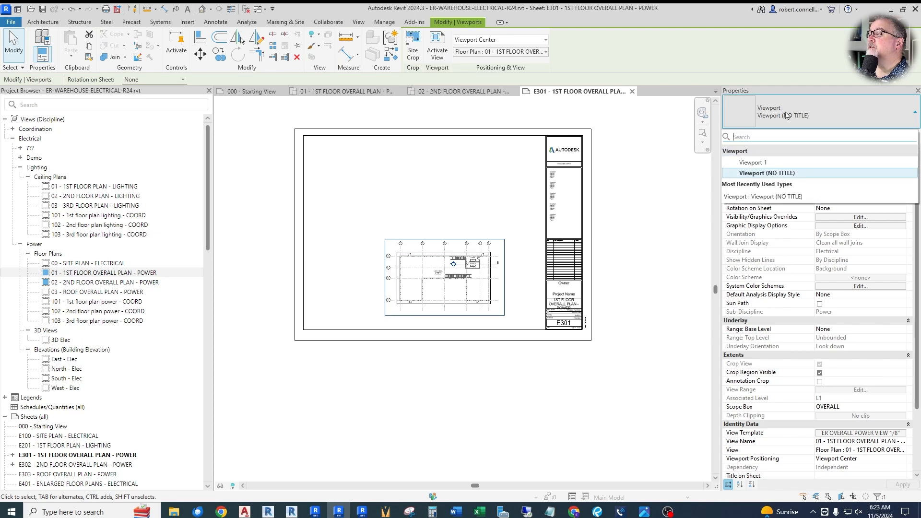
click(762, 169)
Step: Position the viewport title beneath the plan on sheet E301 and shorten its title line to roughly the viewport's right edge
scroll(422, 326, up, 2)
drag(420, 329, 471, 319)
click(528, 321)
scroll(432, 343, down, 1)
scroll(427, 305, up, 2)
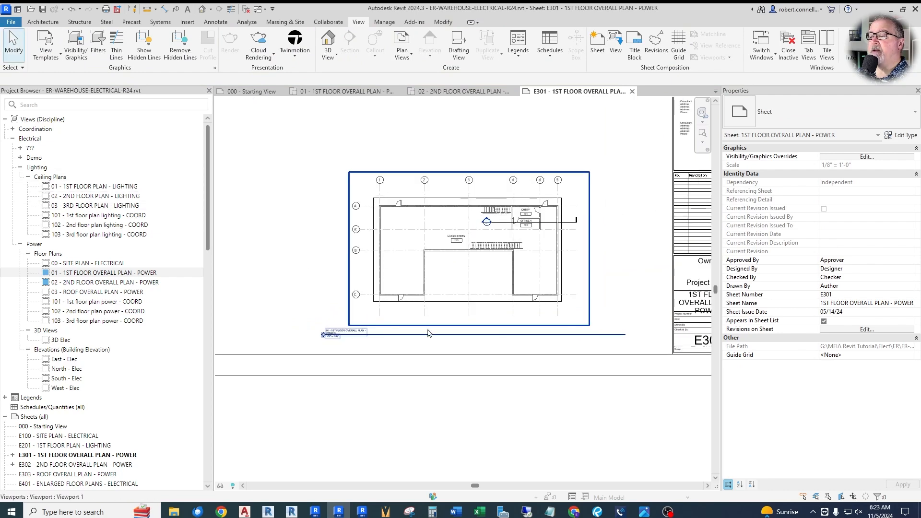
click(438, 305)
drag(626, 335, 583, 335)
click(521, 345)
scroll(366, 355, down, 2)
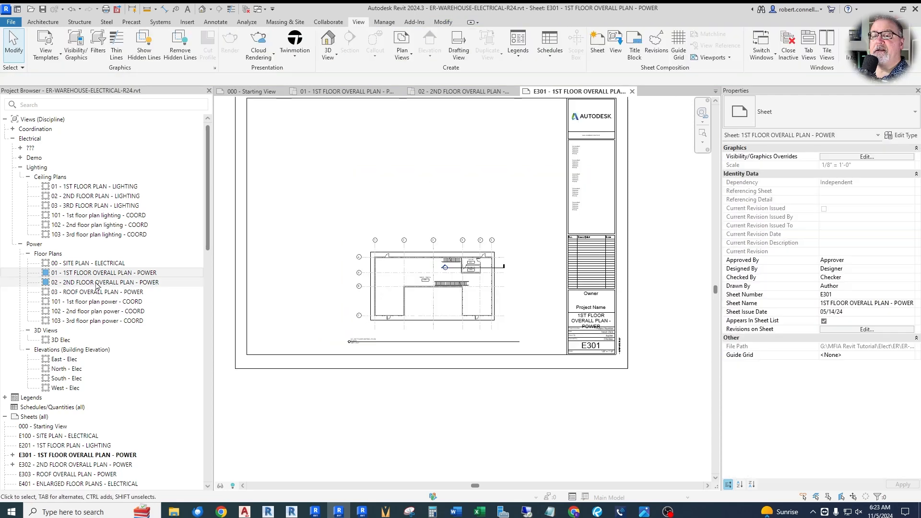
Step: Open the 02 - 2ND FLOOR OVERALL PLAN - POWER view and assign it the OVERALL scope box
double_click(97, 283)
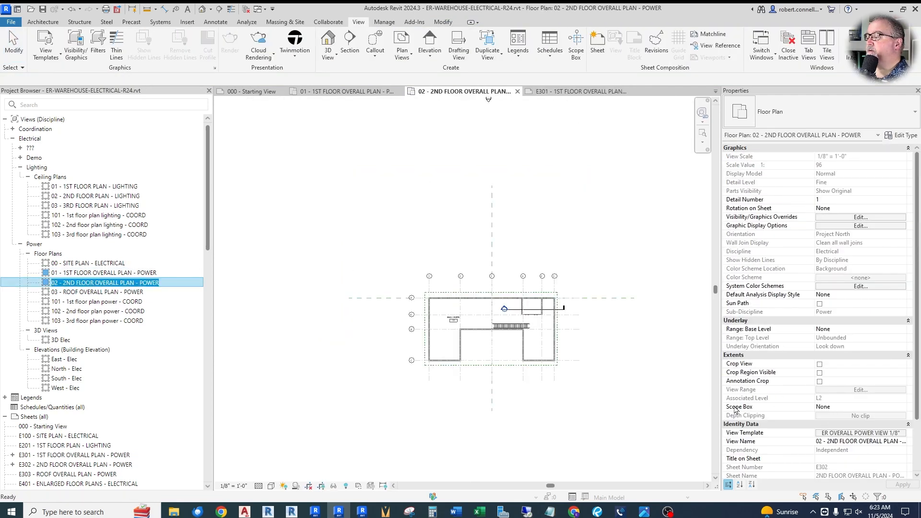
click(827, 408)
click(827, 408)
click(832, 424)
click(895, 484)
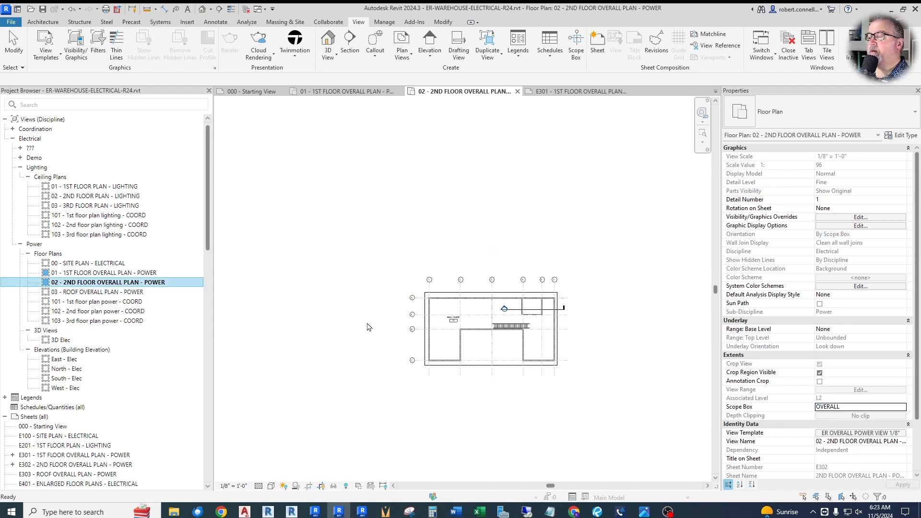
scroll(511, 380, up, 3)
scroll(416, 331, down, 2)
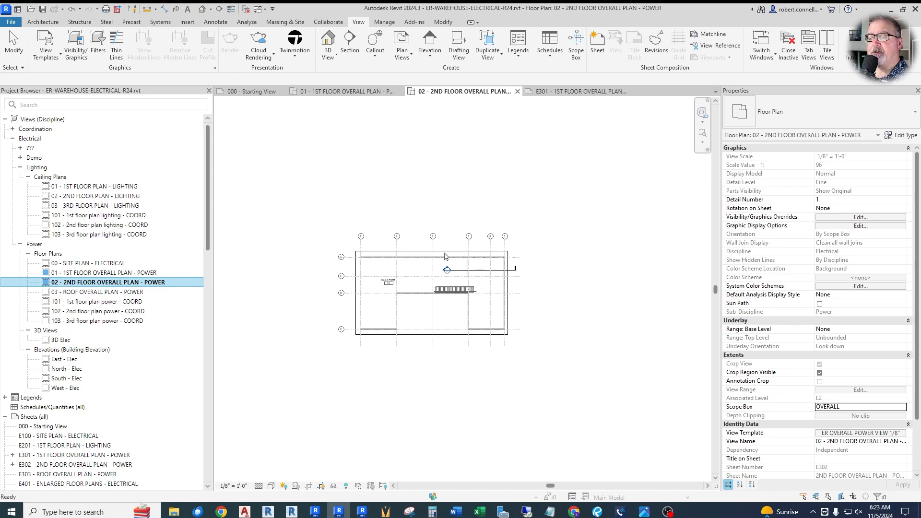
Step: Open the 3D Elec view and stretch the OVERALL scope box upward and downward beyond the building
double_click(61, 340)
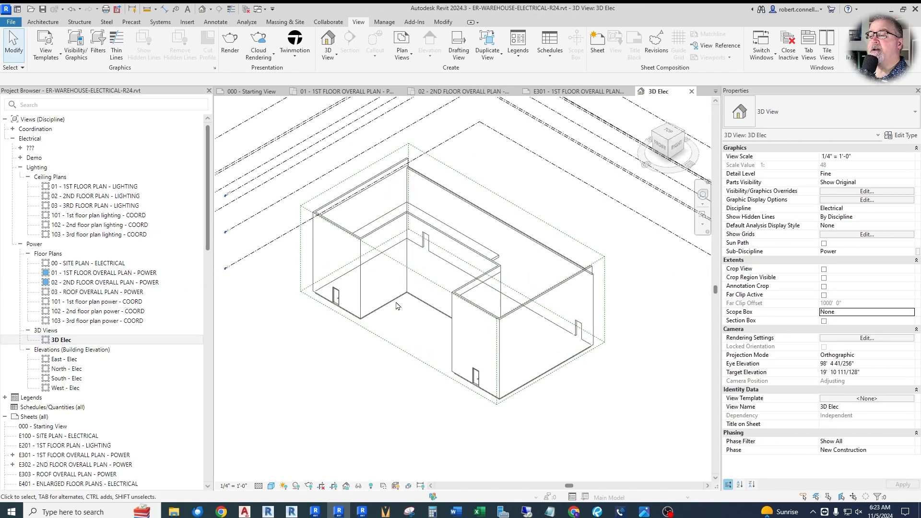
click(379, 295)
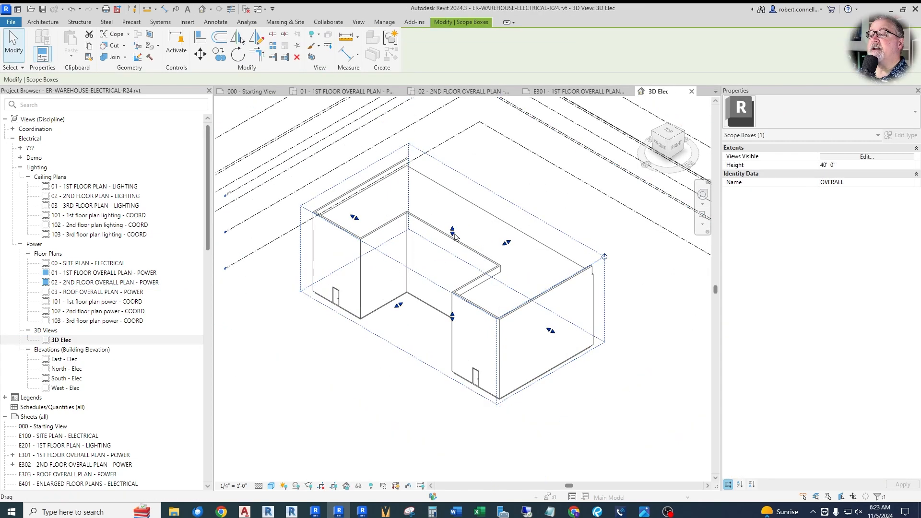
drag(455, 236, 455, 210)
drag(451, 321, 452, 335)
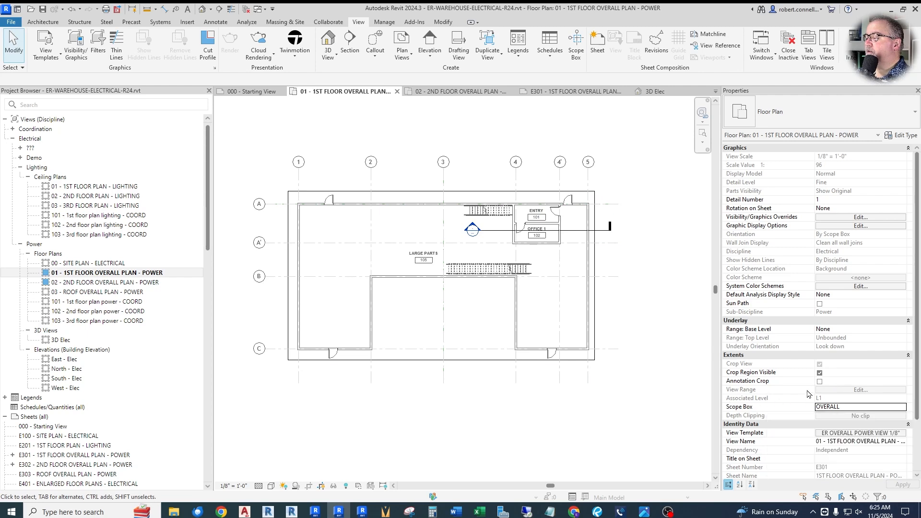
Step: Examine the office area between grids 4 and 4' on the 1st floor and 2nd floor overall power plans
scroll(501, 213, up, 3)
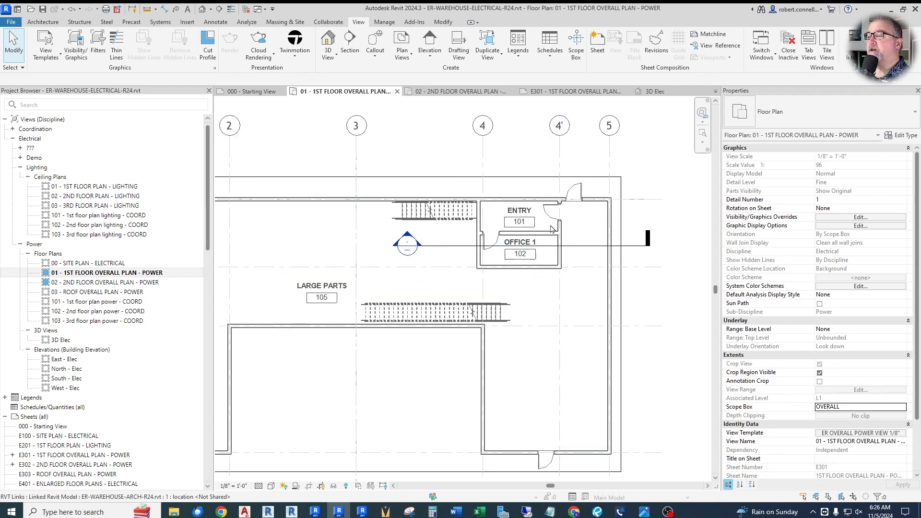
scroll(480, 269, up, 1)
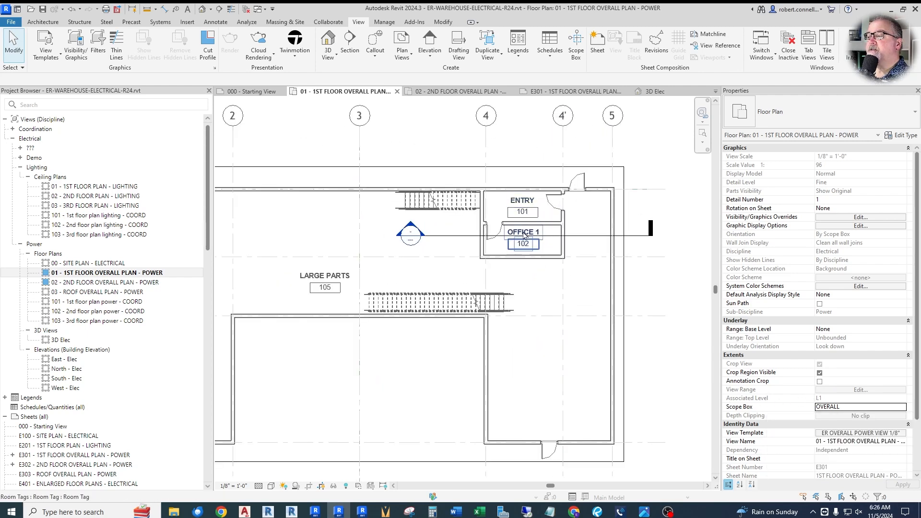
double_click(96, 283)
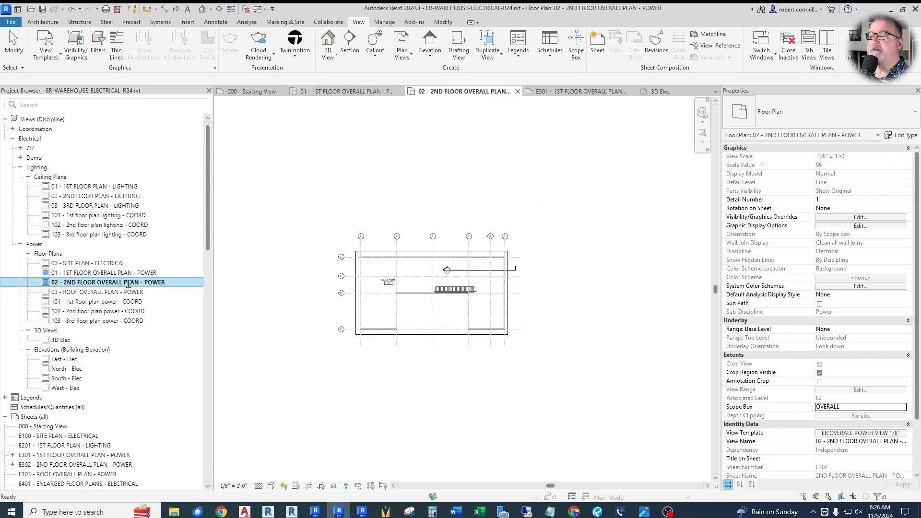
scroll(446, 294, up, 4)
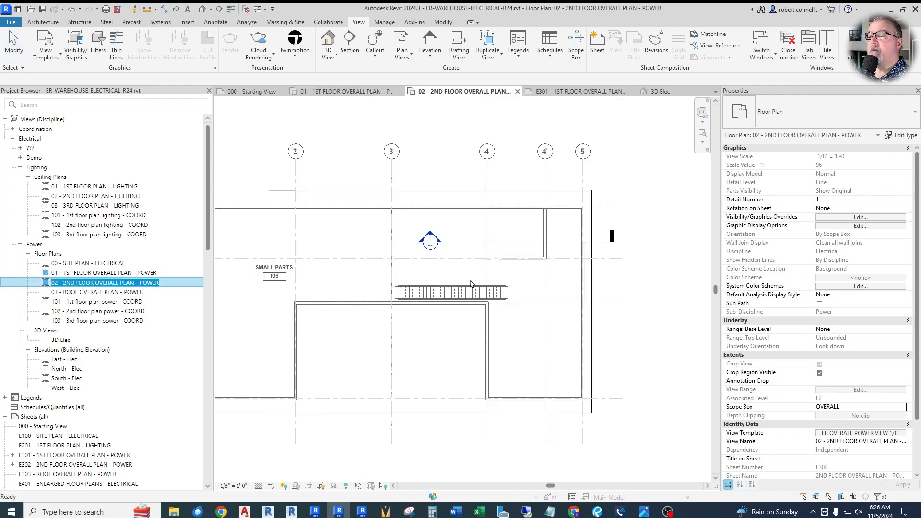
scroll(465, 251, down, 3)
scroll(469, 267, up, 3)
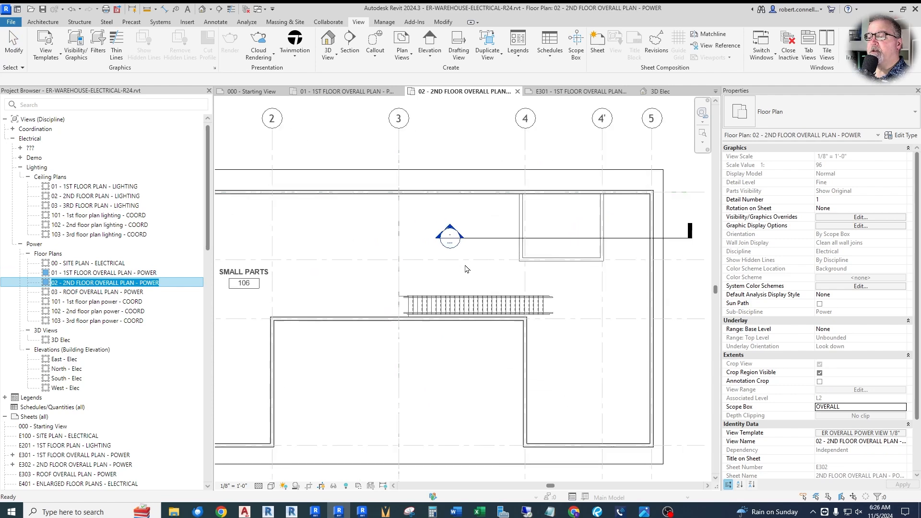
scroll(510, 261, down, 1)
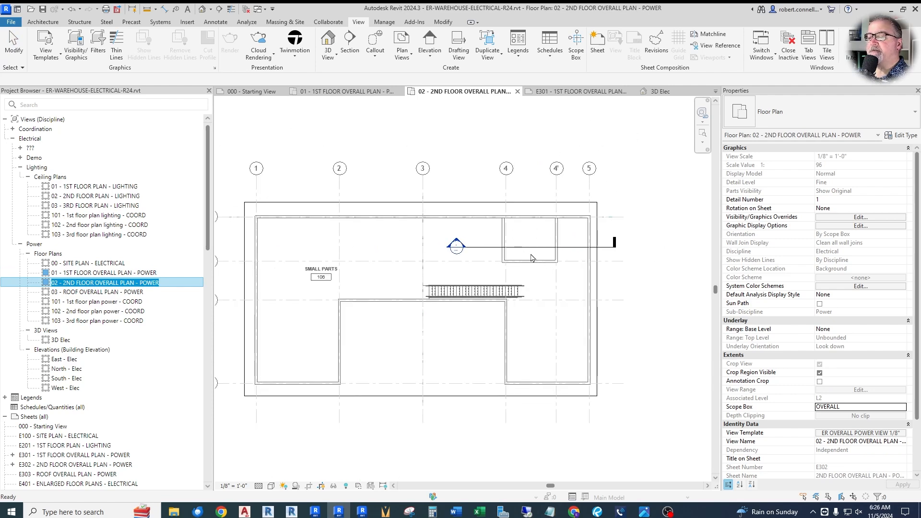
scroll(539, 240, up, 2)
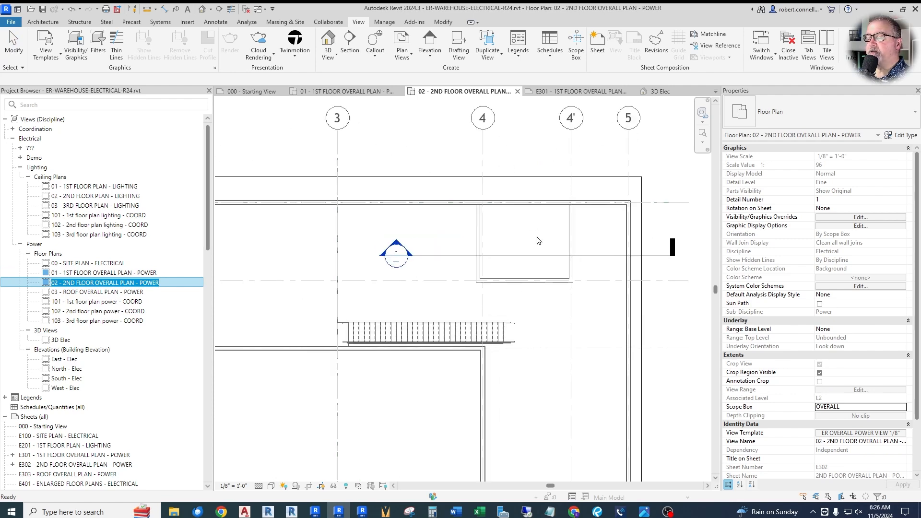
scroll(527, 246, down, 2)
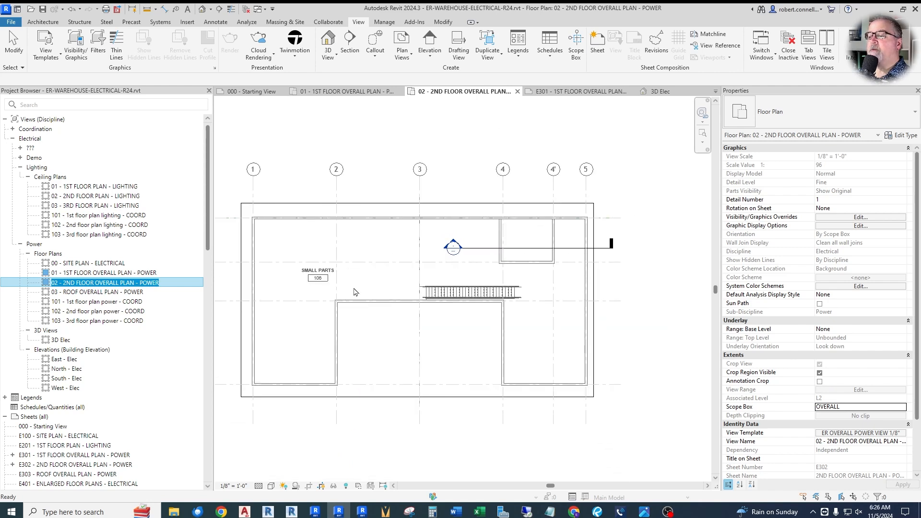
scroll(526, 268, down, 1)
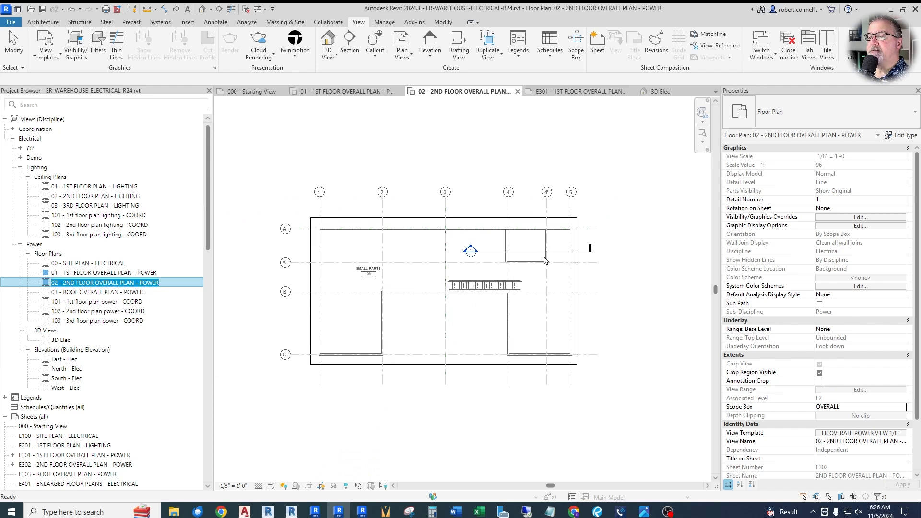
scroll(499, 263, up, 2)
scroll(484, 264, down, 2)
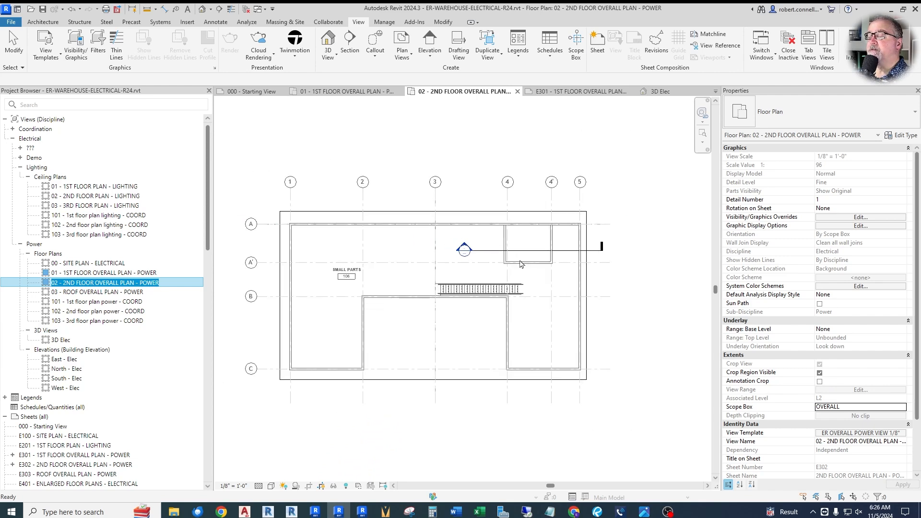
scroll(510, 255, up, 1)
Step: Open the section view cut through the office area from its section head on the 2nd floor overall power plan
double_click(451, 242)
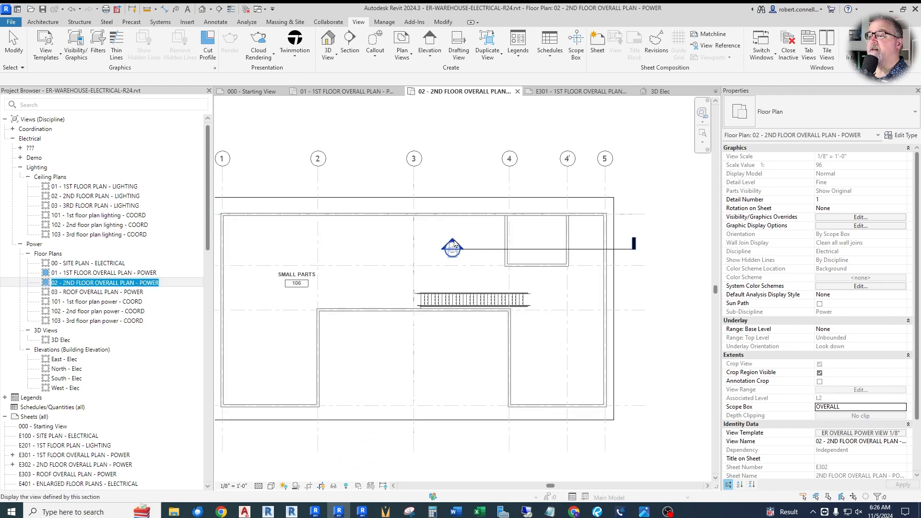
click(453, 239)
key(Escape)
scroll(496, 272, down, 2)
scroll(611, 414, up, 3)
scroll(522, 385, down, 3)
Step: Extend the section's crop region upward past the ROOF level and pull the host level heads outward, clear of the linked model's heads
click(447, 213)
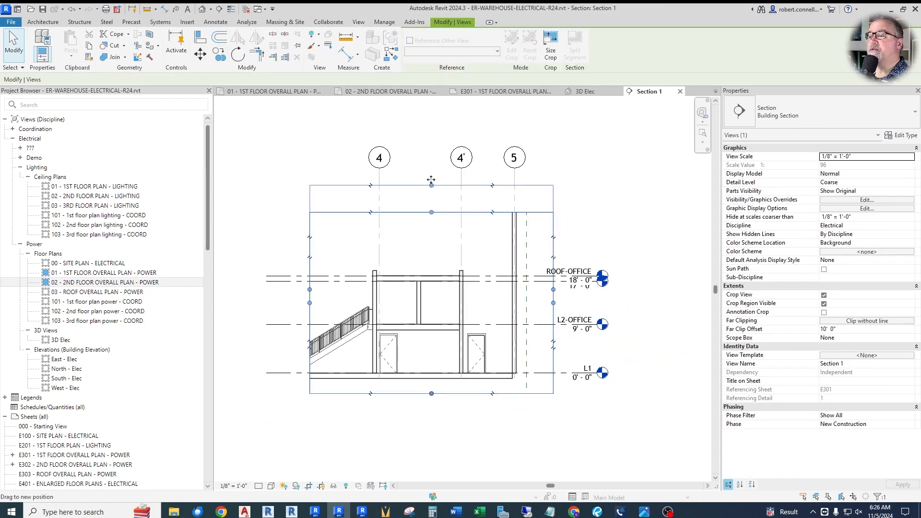
drag(431, 212, 432, 127)
key(Escape)
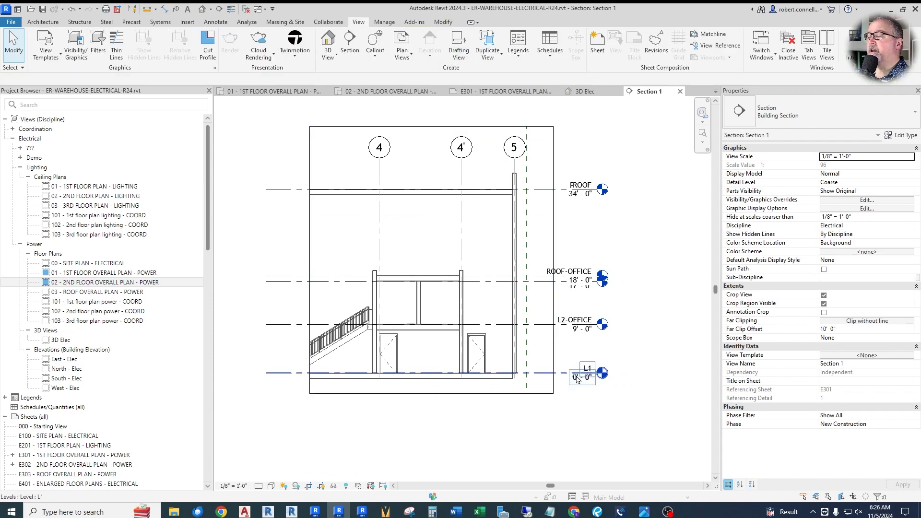
drag(575, 206, 631, 206)
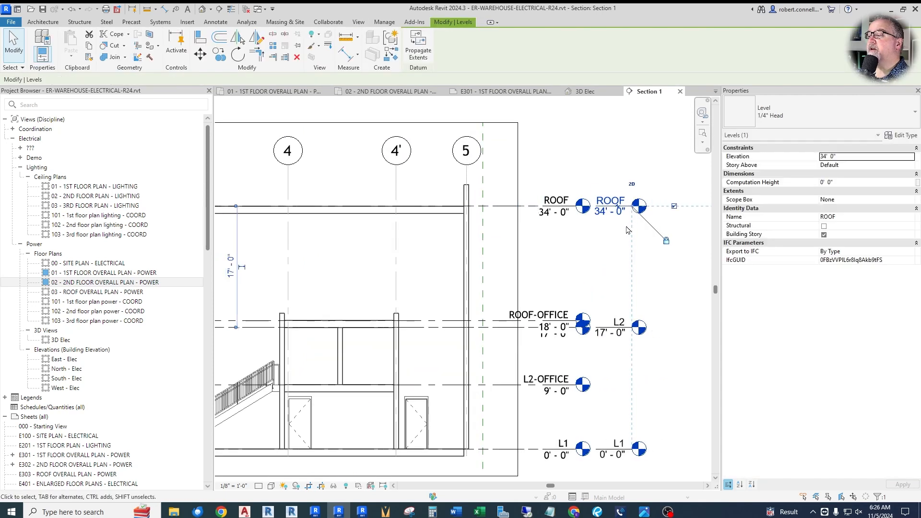
key(Escape)
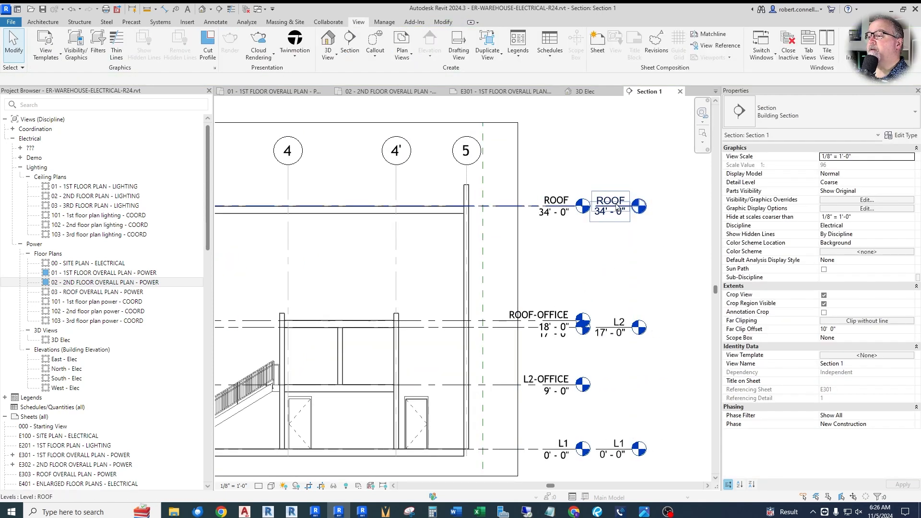
Step: Compare the host model's levels with the linked architectural levels around the office in Section 1
scroll(613, 217, down, 2)
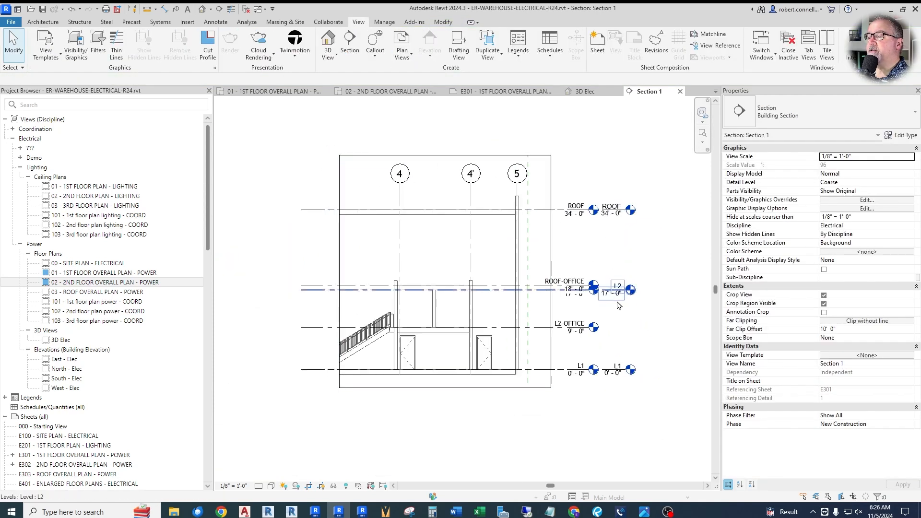
scroll(616, 288, up, 2)
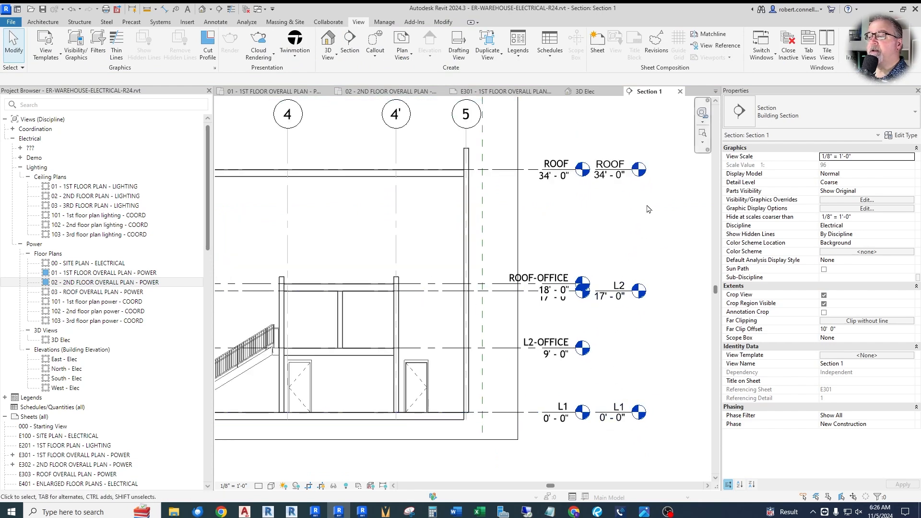
scroll(624, 277, down, 1)
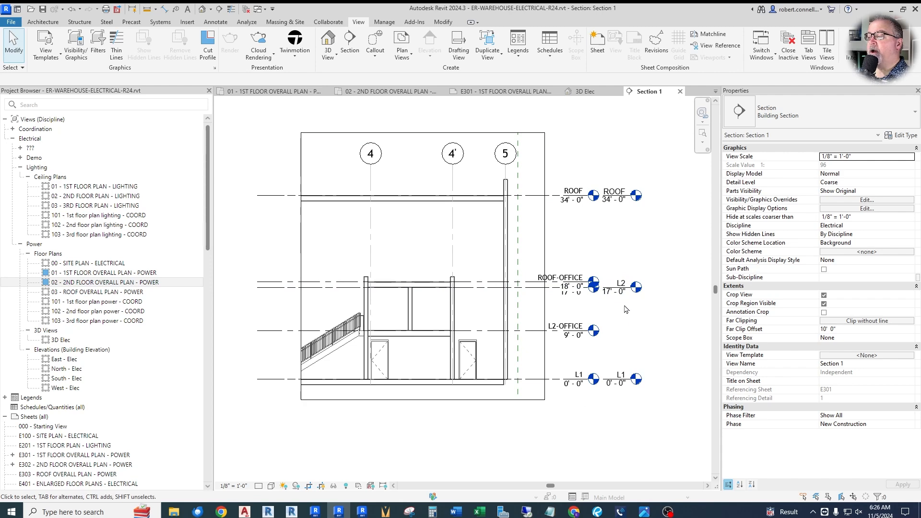
scroll(627, 294, up, 2)
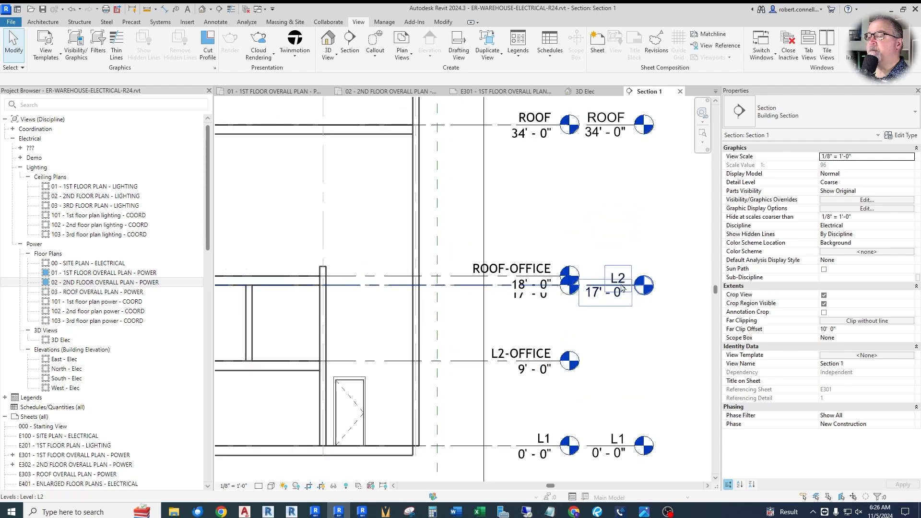
scroll(623, 288, down, 1)
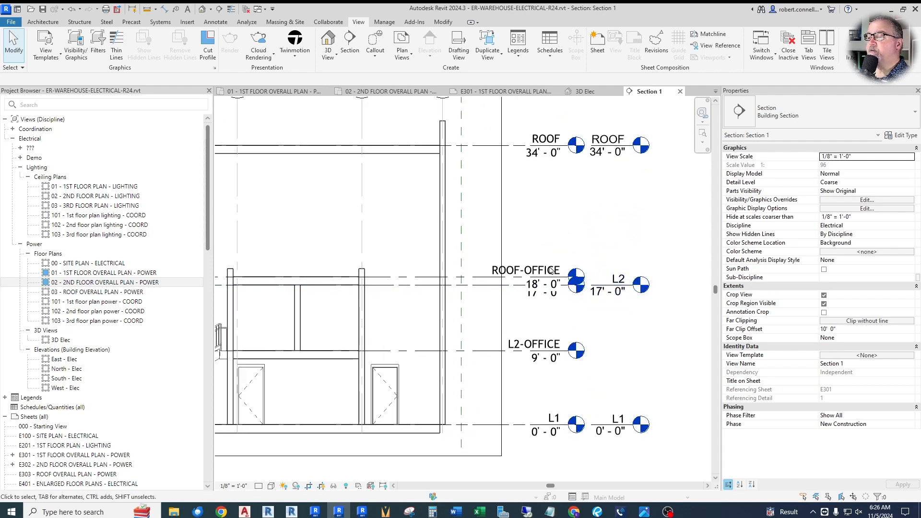
scroll(552, 273, down, 1)
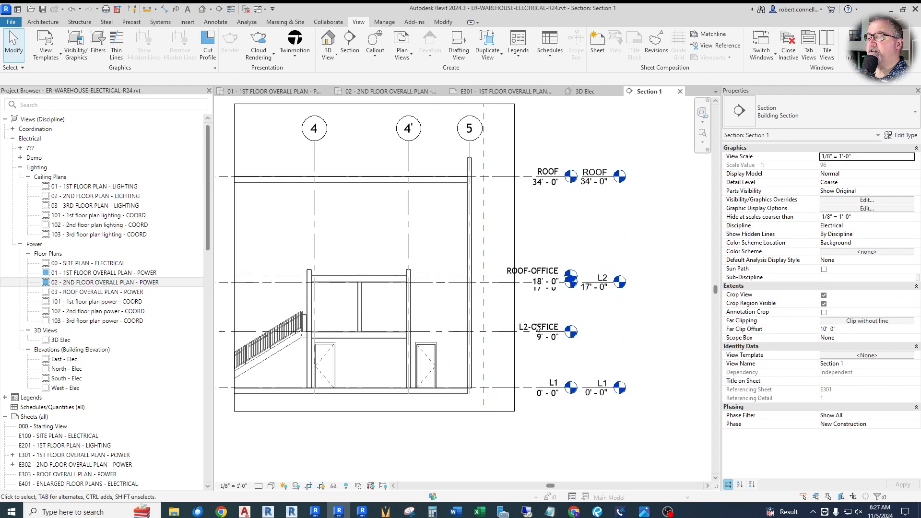
scroll(373, 336, up, 1)
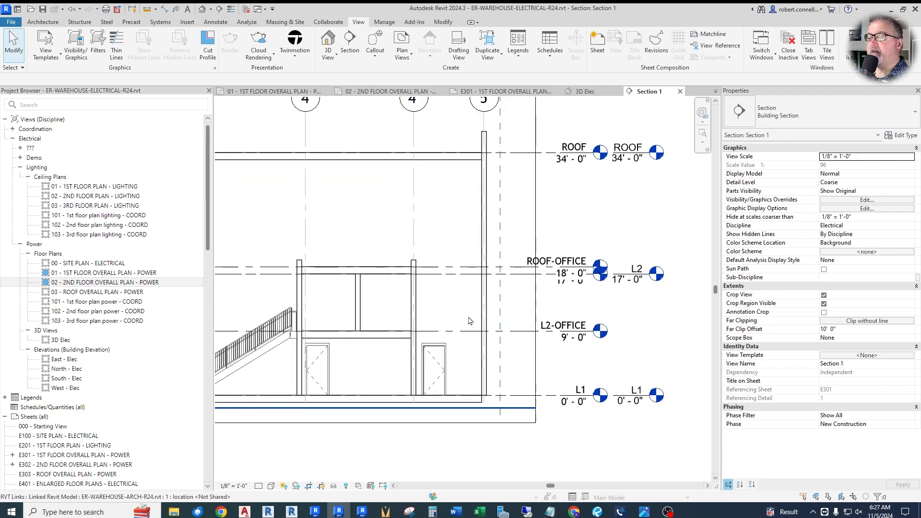
scroll(469, 321, down, 1)
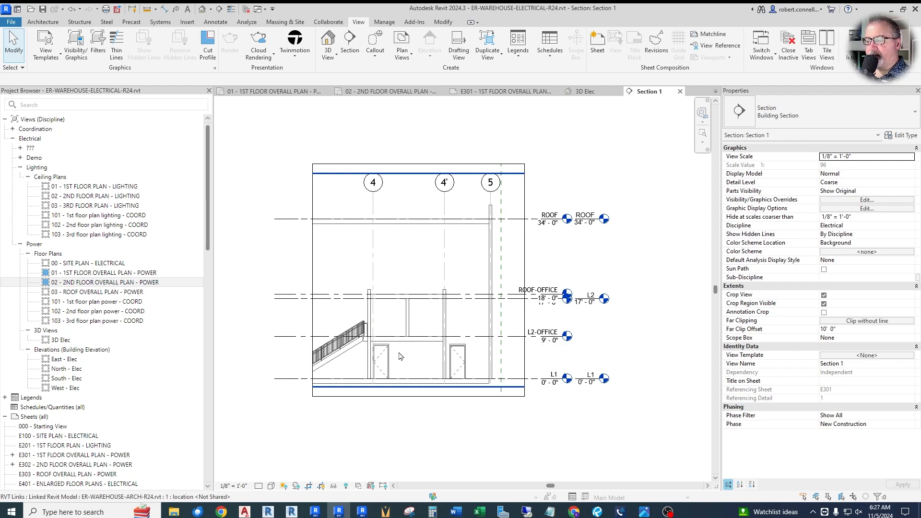
scroll(569, 347, up, 3)
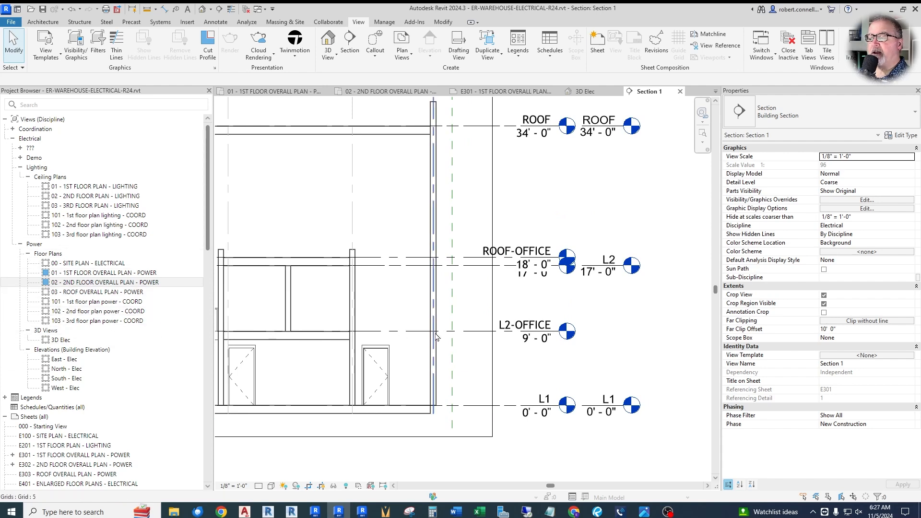
scroll(538, 332, down, 2)
Step: Create a level similar to L1 across the section, just above the linked L2-OFFICE level at about 9' 6"
click(571, 382)
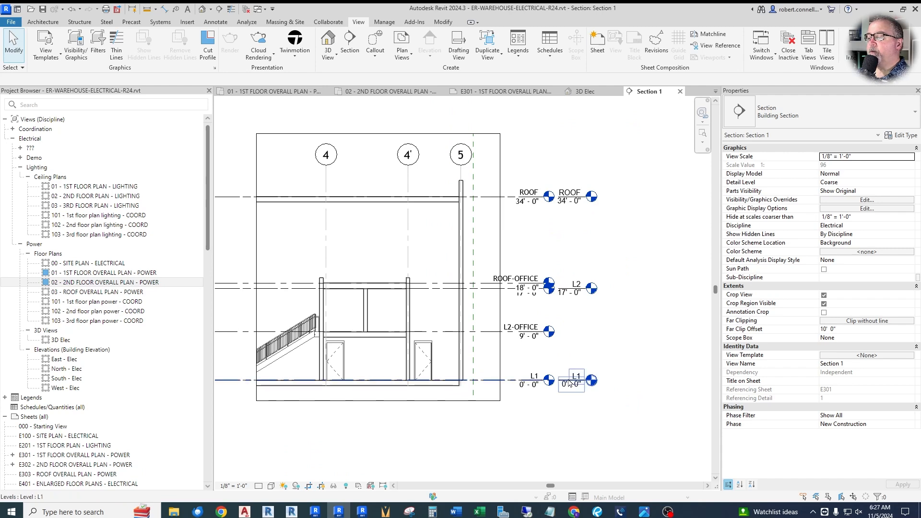
right_click(570, 383)
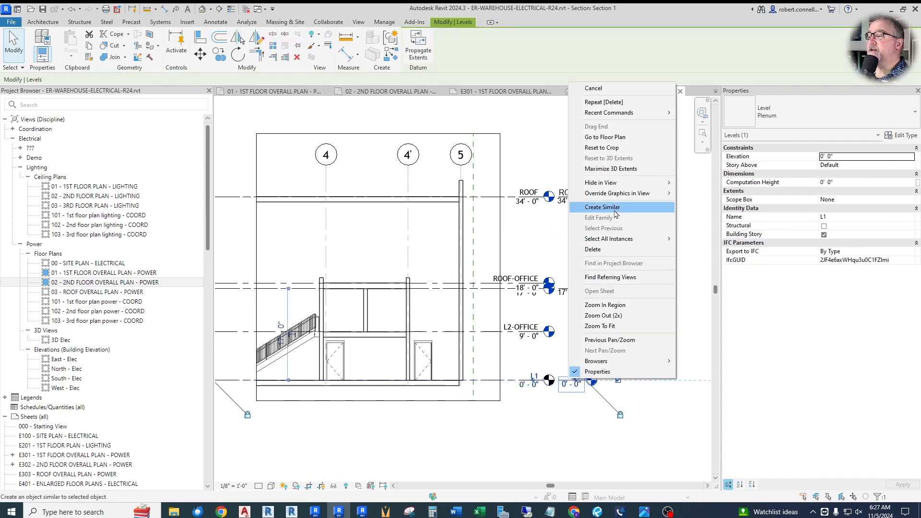
click(603, 207)
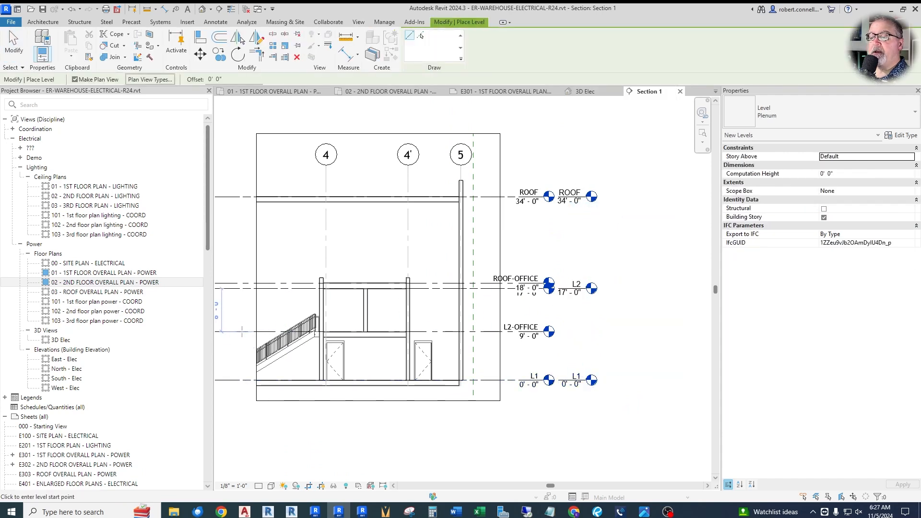
click(242, 330)
scroll(584, 328, up, 3)
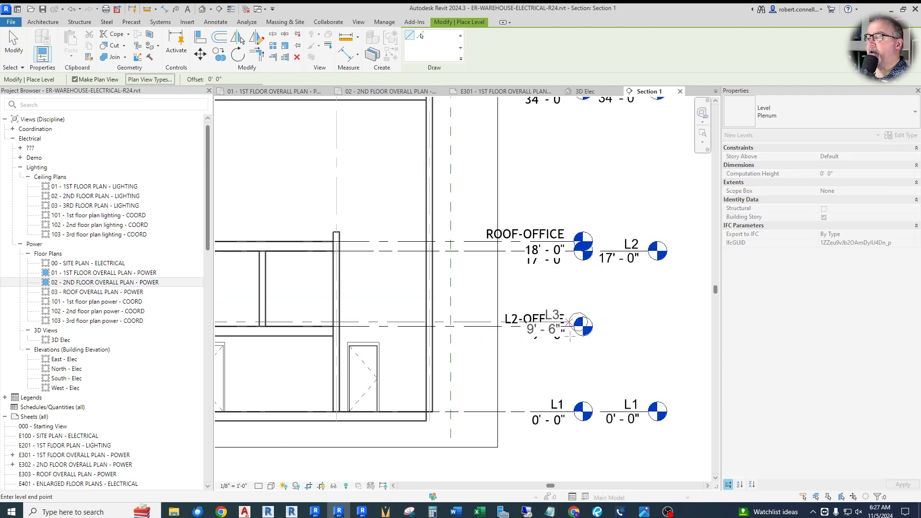
click(594, 337)
key(Escape)
key(Escape)
Step: Stretch the new level's head outward until it aligns with the host L1 and L2 level heads
click(577, 328)
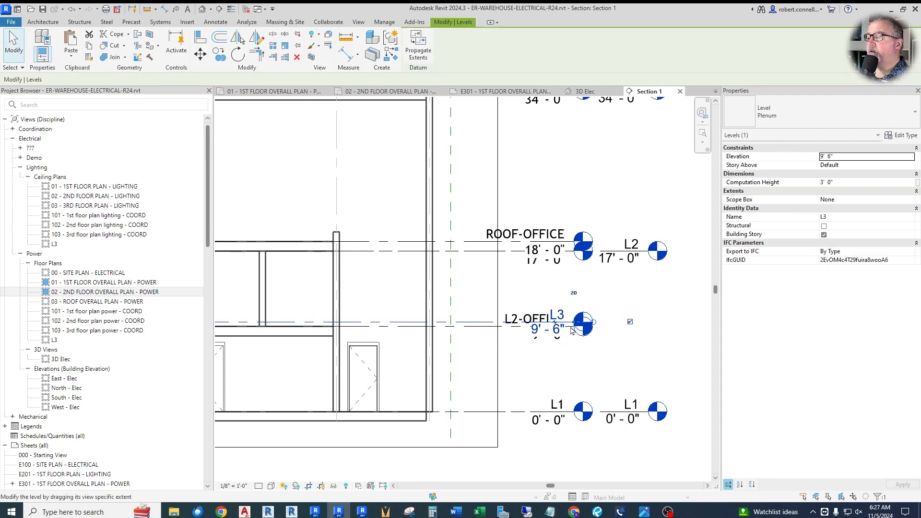
key(l)
key(l)
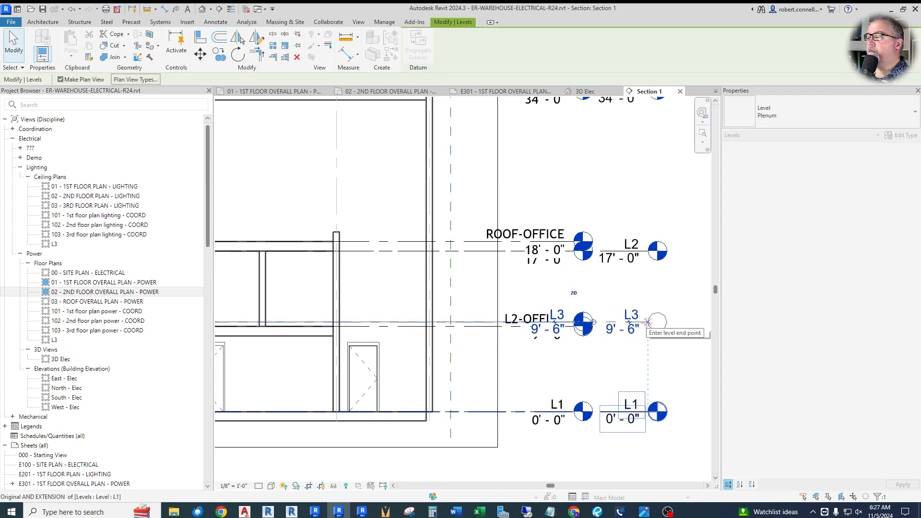
click(647, 322)
key(Escape)
key(Escape)
Step: Rename the new level as L2-OFFICE
click(637, 318)
click(636, 319)
text(L2)
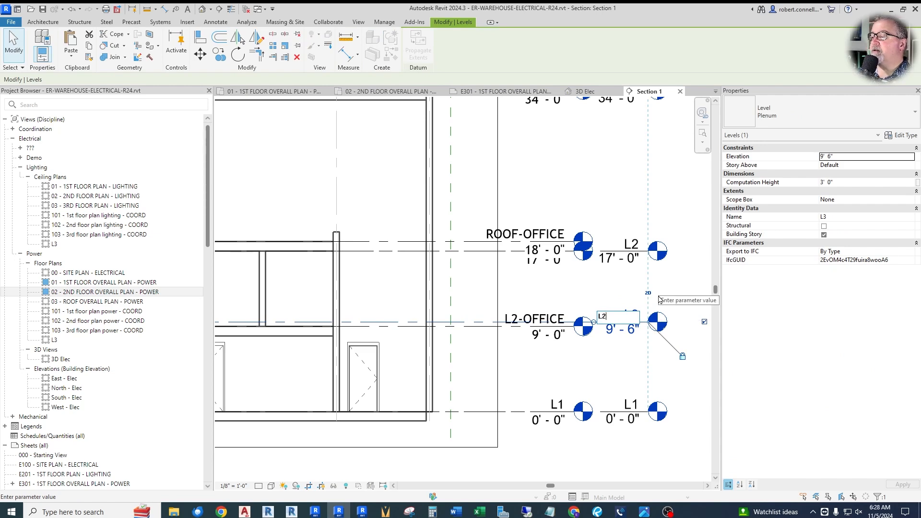
text(-OFFICE)
key(Return)
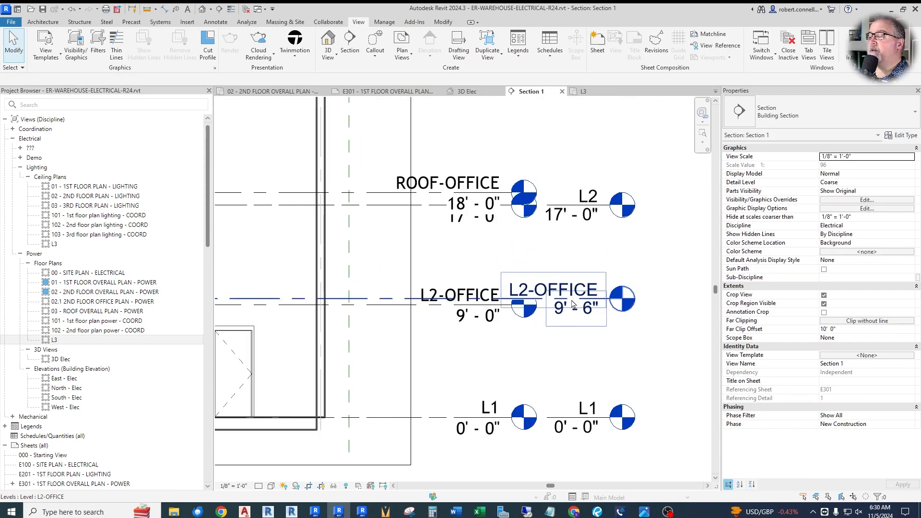
click(574, 304)
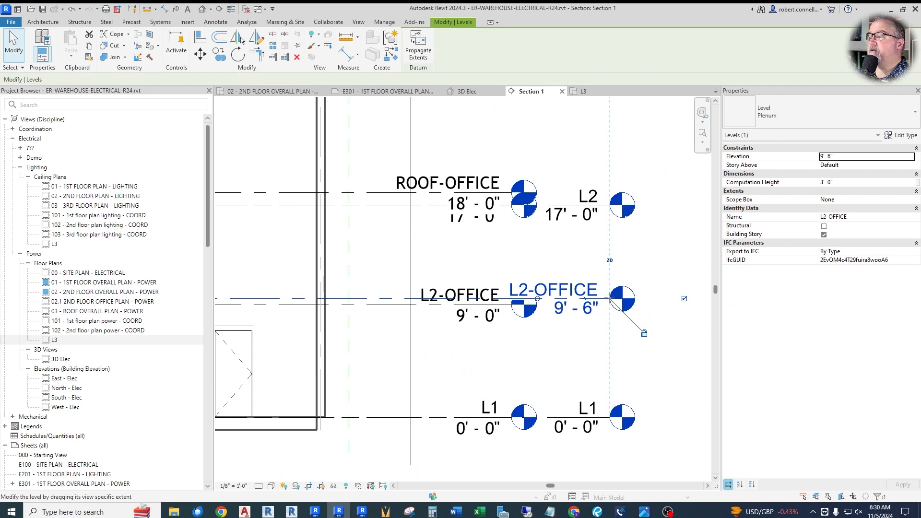
Step: Move the aligned host level heads farther out from the linked ones and align the host L2-OFFICE level with the linked L2-OFFICE level
drag(611, 300, 649, 301)
key(Escape)
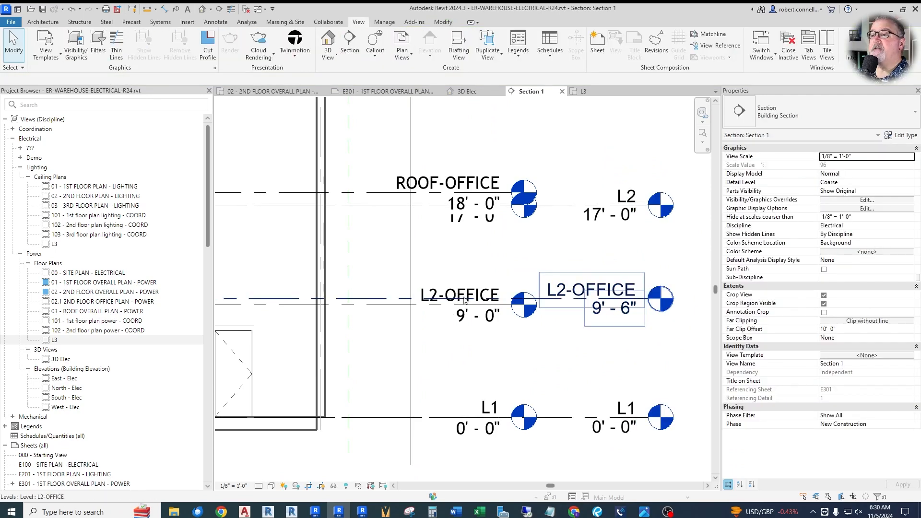
click(442, 24)
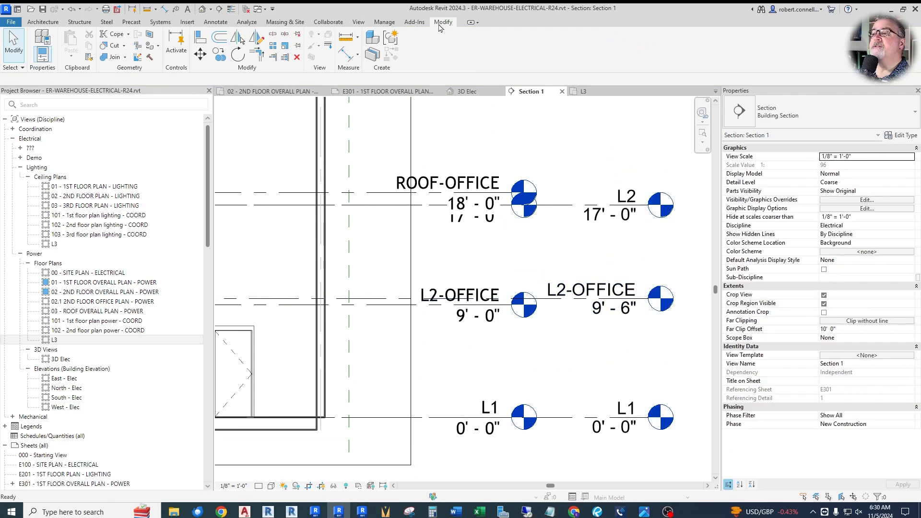
click(201, 37)
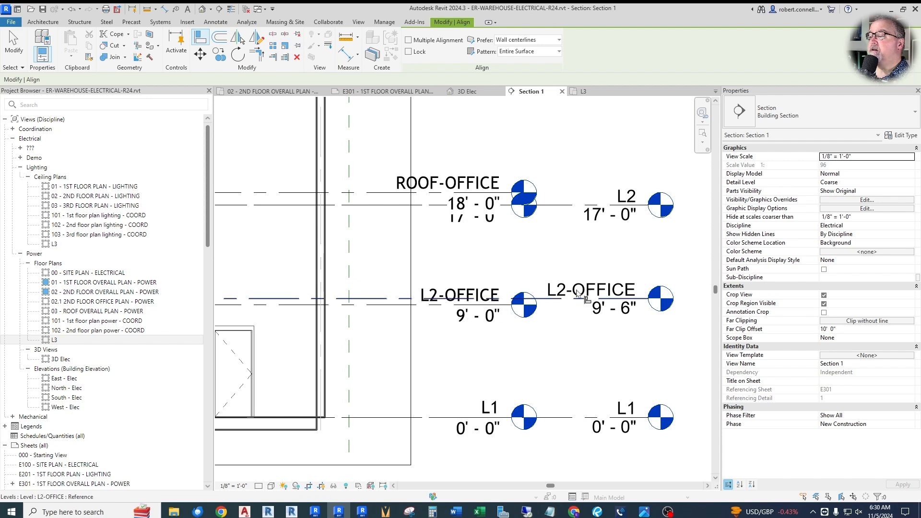
click(392, 309)
click(391, 300)
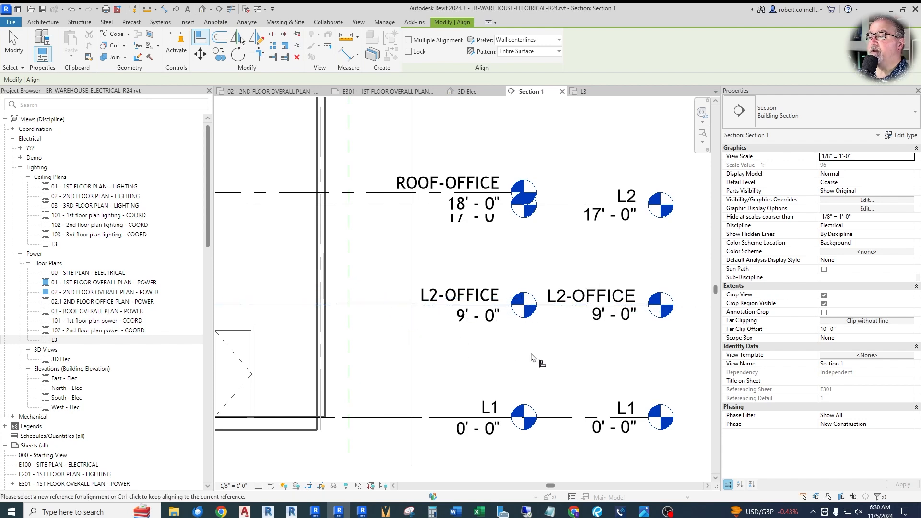
key(Escape)
scroll(547, 336, down, 5)
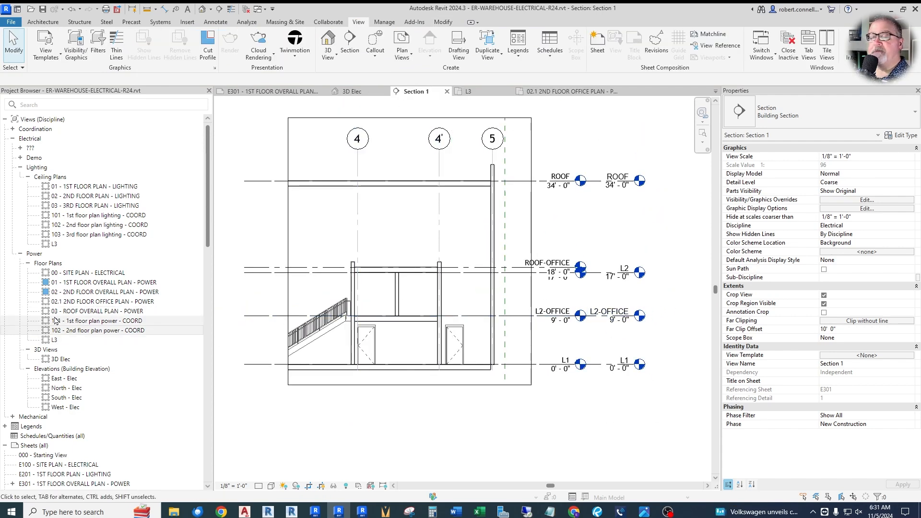
Step: Open the 02.1 2ND FLOOR OFFICE PLAN - POWER view and place room tags in OFFICE 2 and RESTROOM
double_click(106, 301)
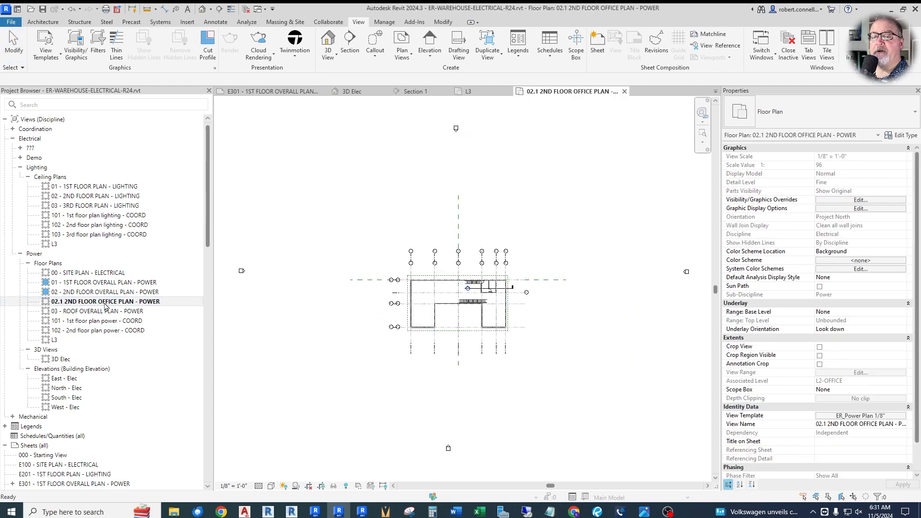
scroll(476, 295, up, 5)
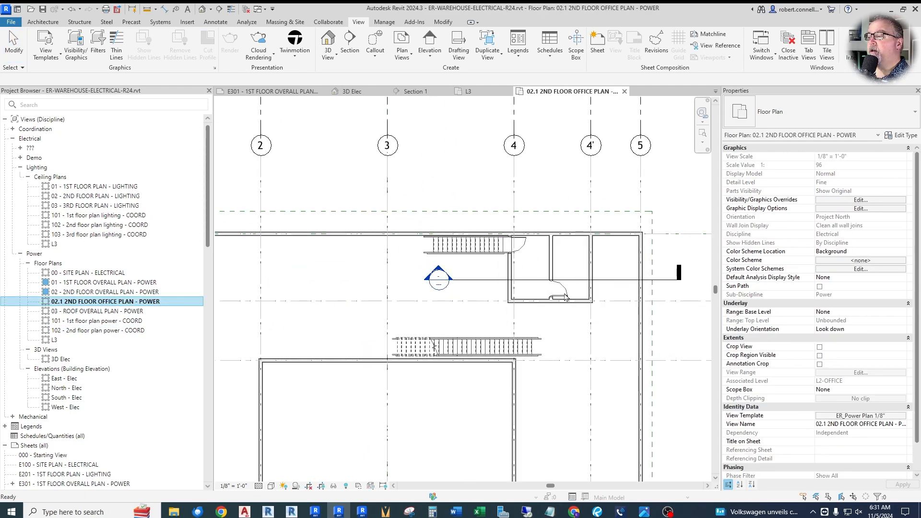
scroll(510, 269, down, 3)
scroll(511, 269, up, 3)
scroll(484, 278, down, 5)
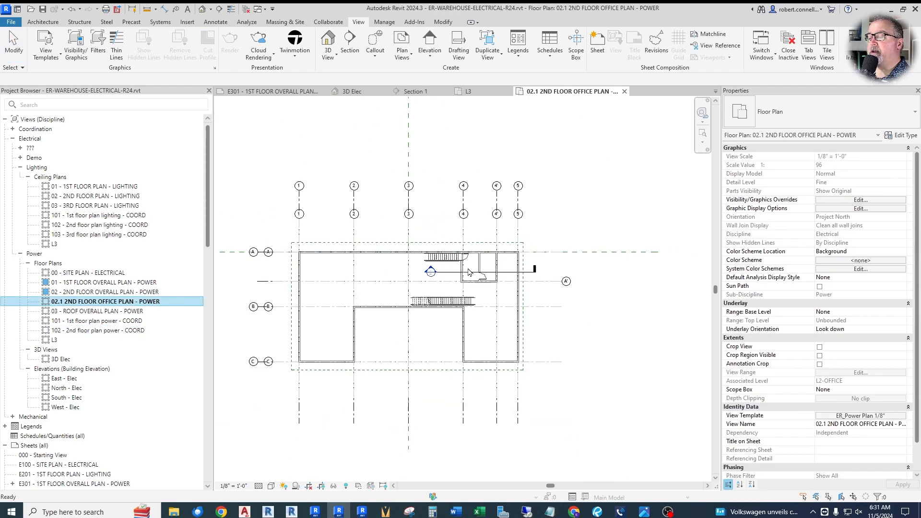
scroll(484, 278, up, 3)
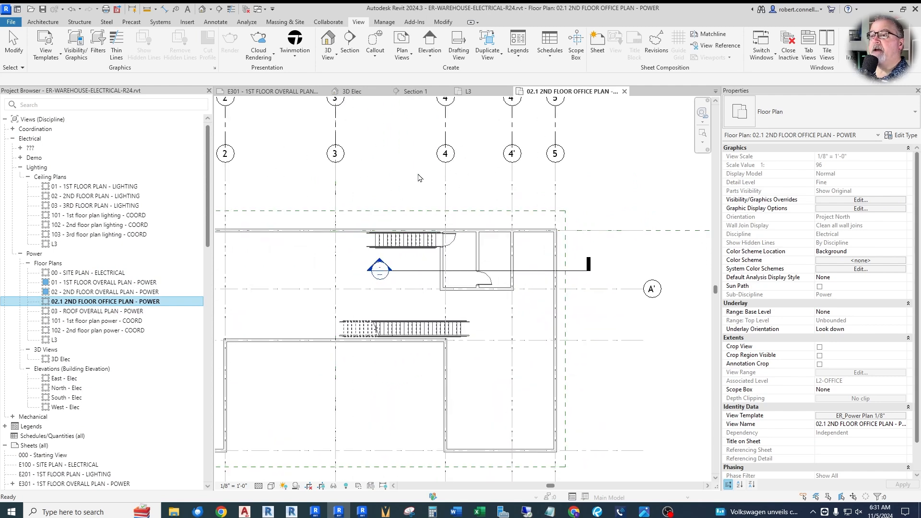
click(216, 23)
click(598, 48)
click(457, 262)
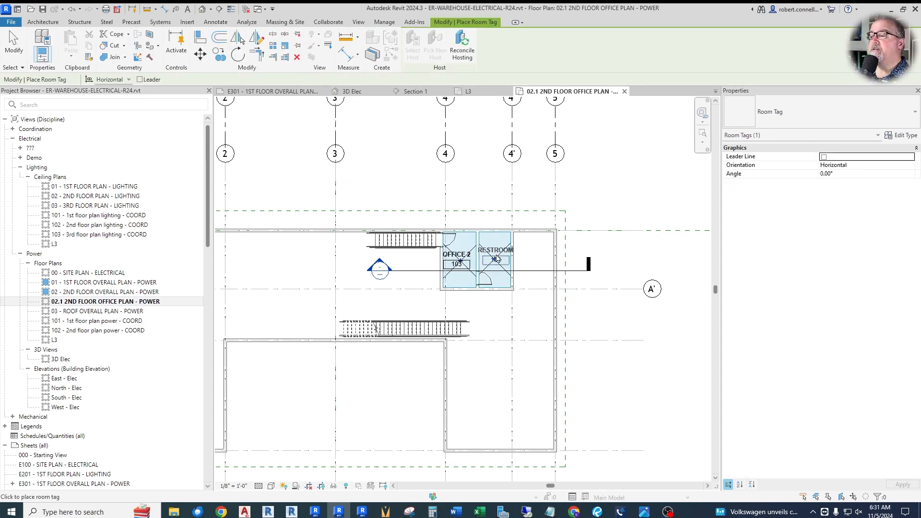
click(497, 259)
scroll(370, 205, down, 3)
key(Escape)
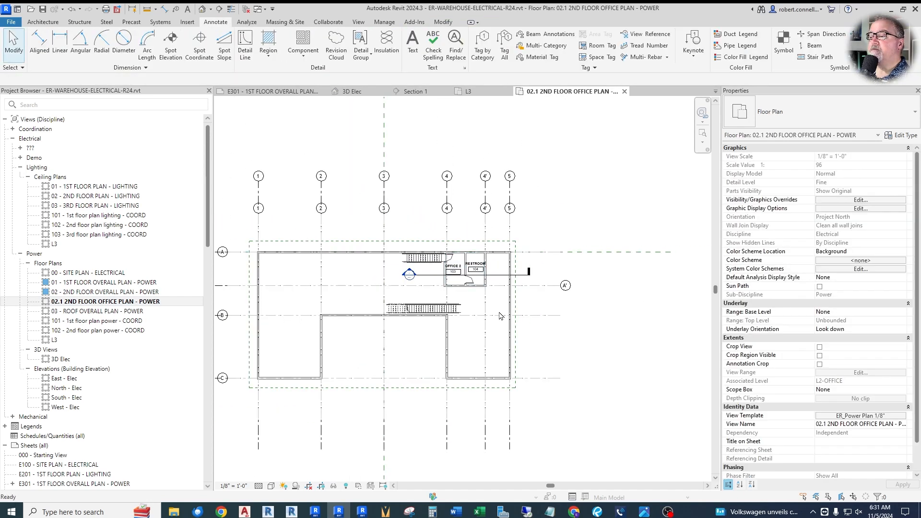
Step: Assign the ER OVERALL POWER VIEW 1/8" view template to the second floor office plan
click(855, 416)
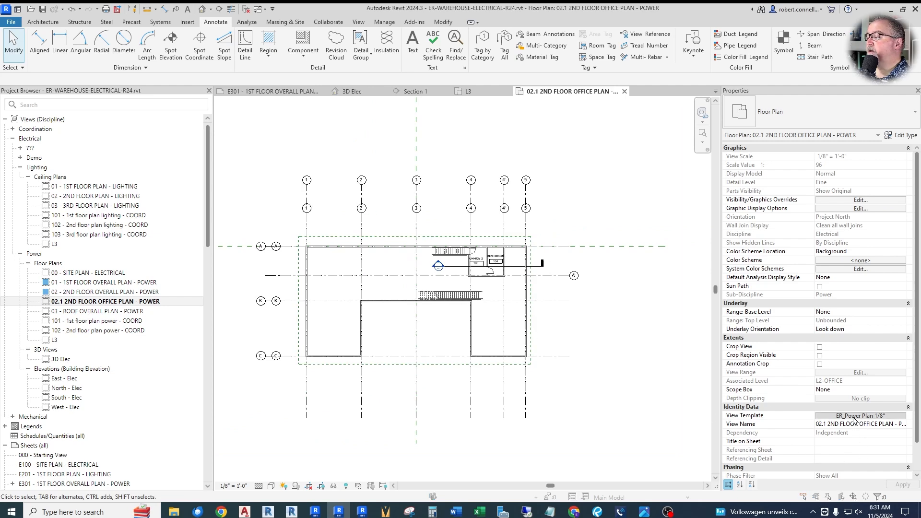
click(306, 264)
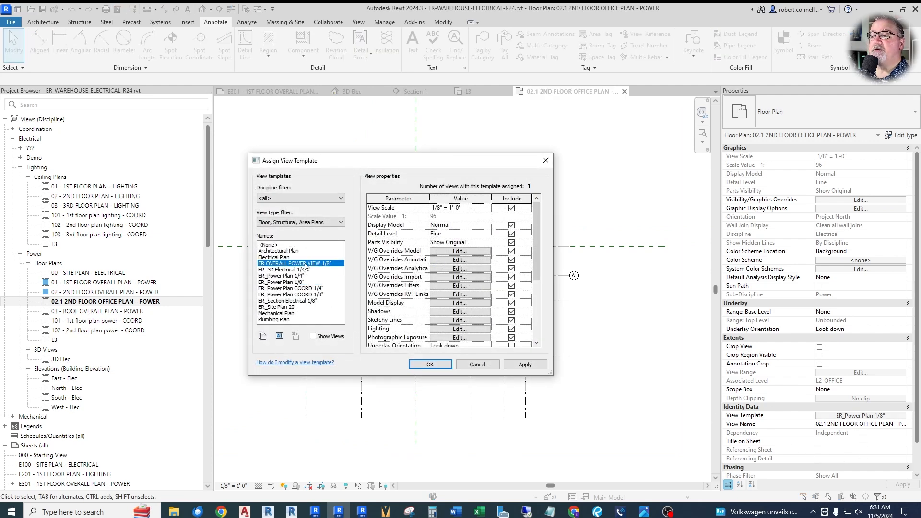
click(411, 366)
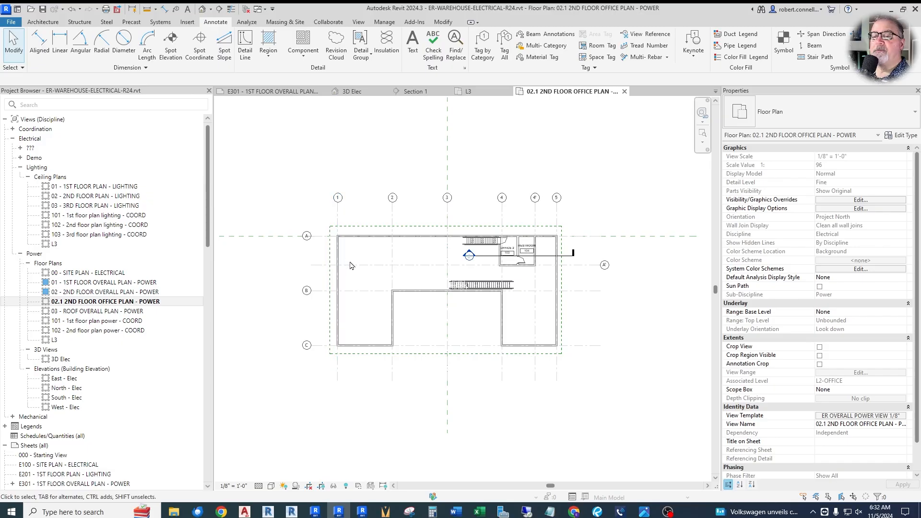
Step: Compare the wall along grid A in the 03 - ROOF OVERALL PLAN - POWER view with the roof in Section 1
double_click(94, 312)
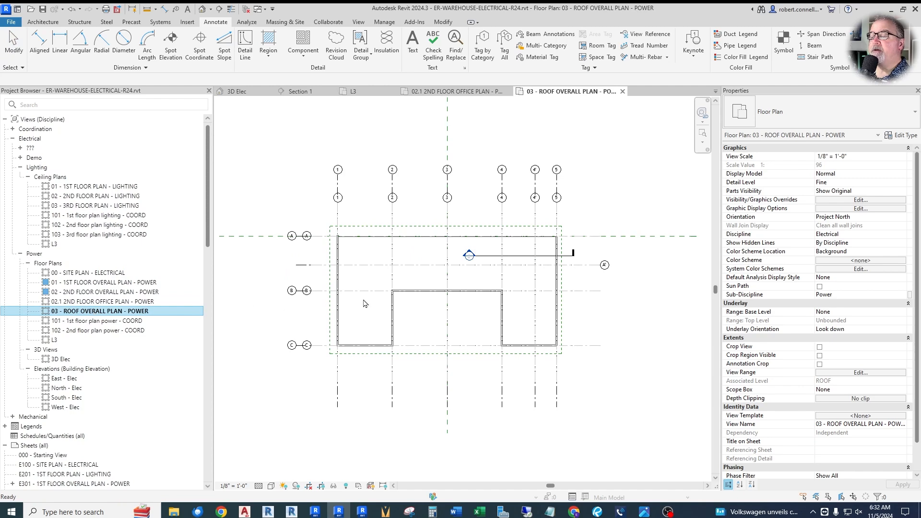
double_click(470, 256)
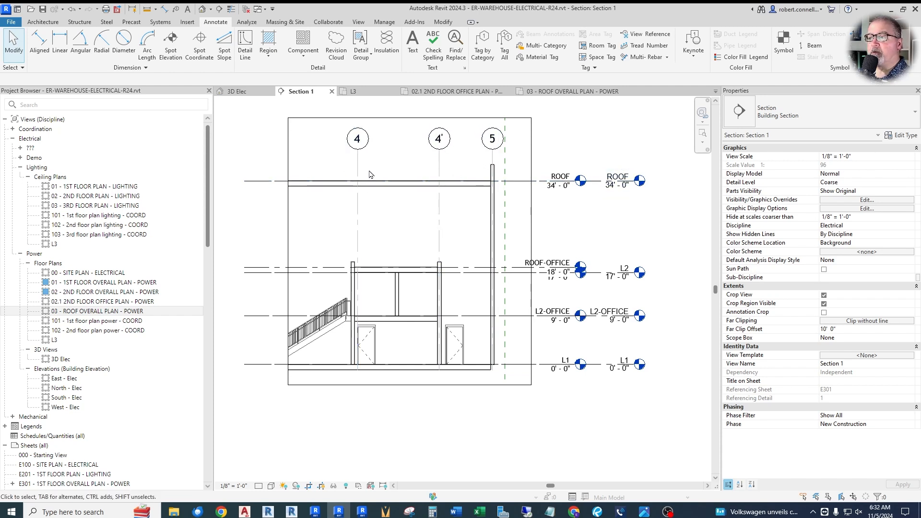
click(574, 91)
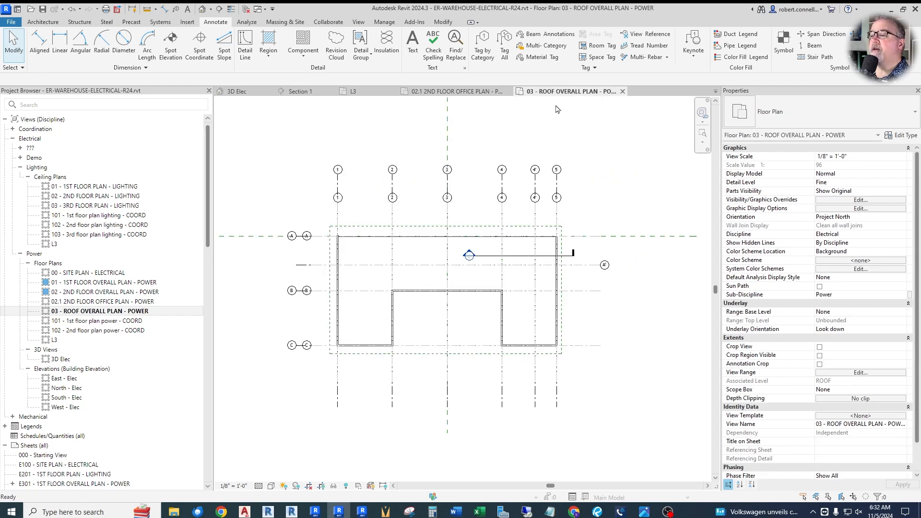
scroll(341, 233, up, 6)
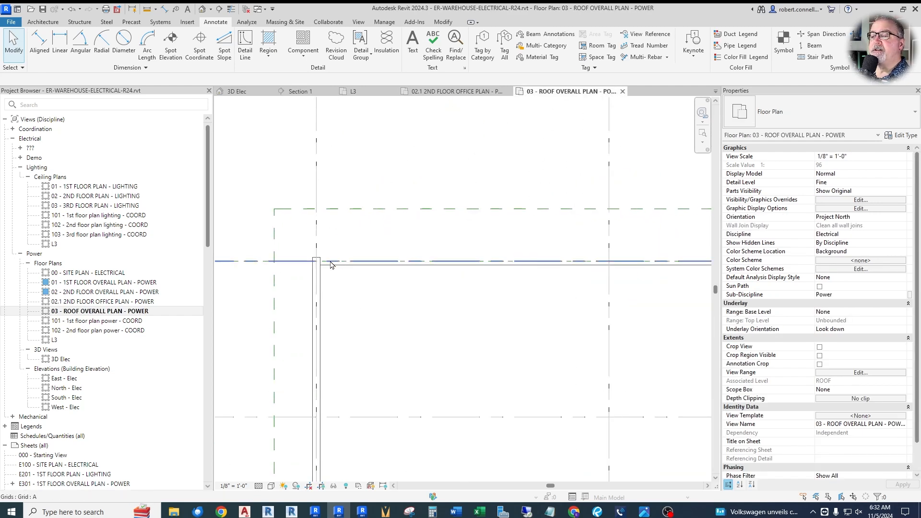
scroll(322, 254, down, 6)
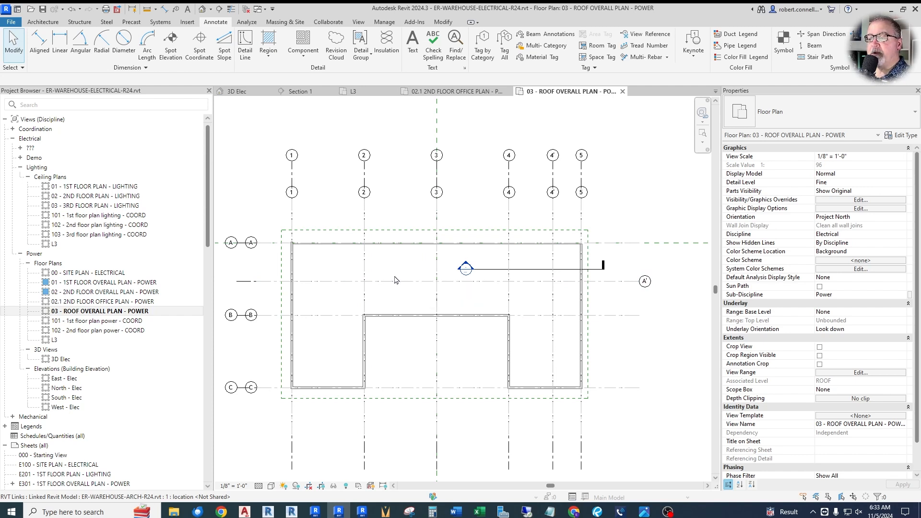
Step: Examine the heights of the building's roof-level walls in the 3D Elec view, especially along the long wall on grid A
double_click(61, 359)
scroll(361, 190, up, 5)
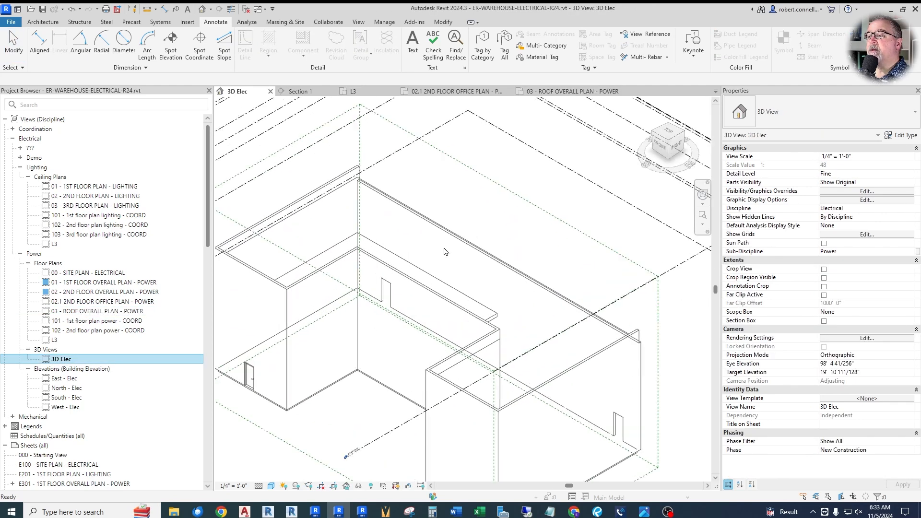
scroll(319, 163, up, 3)
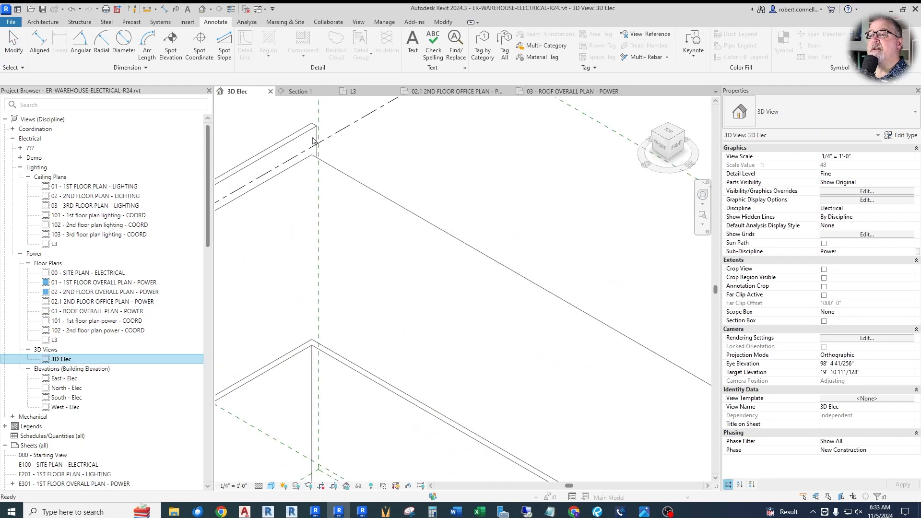
scroll(314, 141, down, 3)
scroll(327, 166, up, 1)
scroll(324, 163, down, 2)
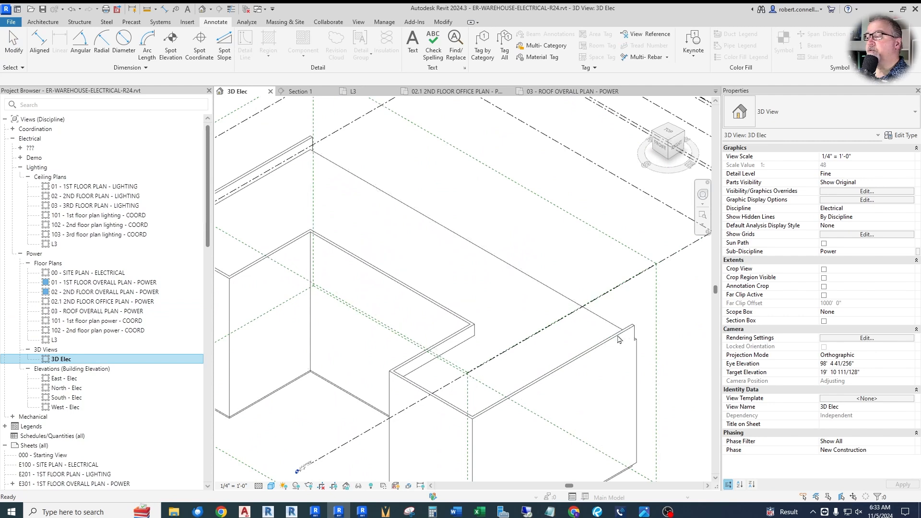
scroll(595, 326, down, 1)
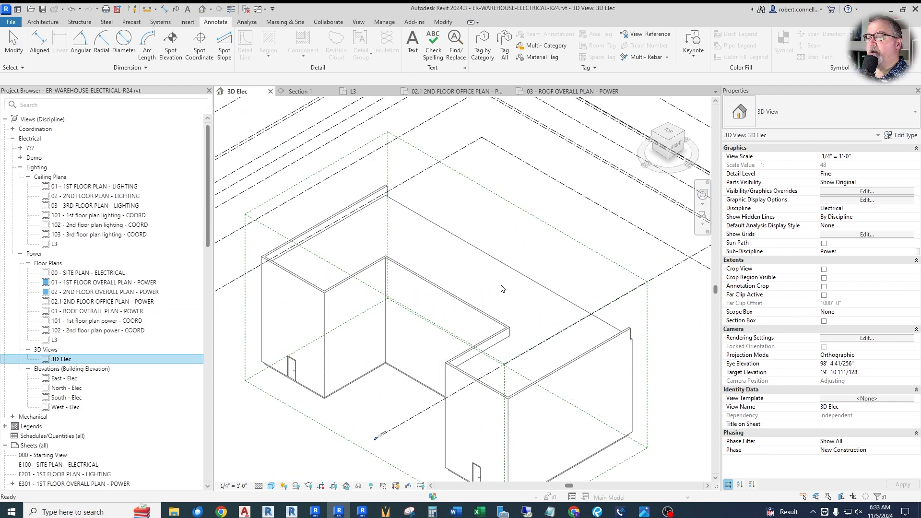
Step: In the roof overall power plan, start a plan region and sketch a rectangle about 103' 6" by 2' 0" along the grid A wall
click(549, 93)
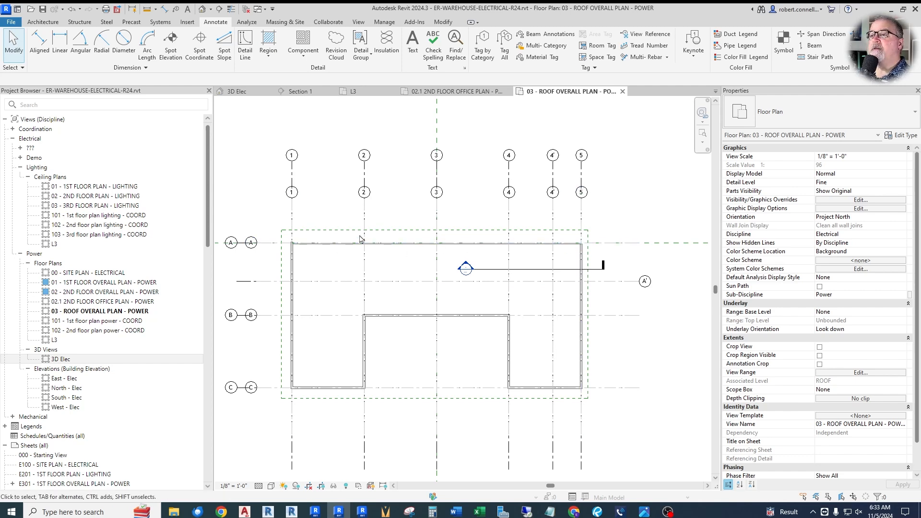
click(359, 23)
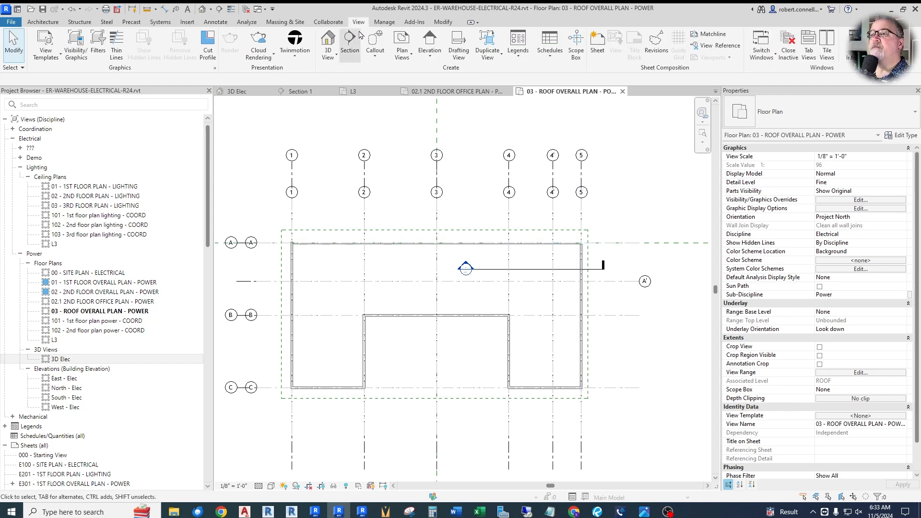
click(406, 49)
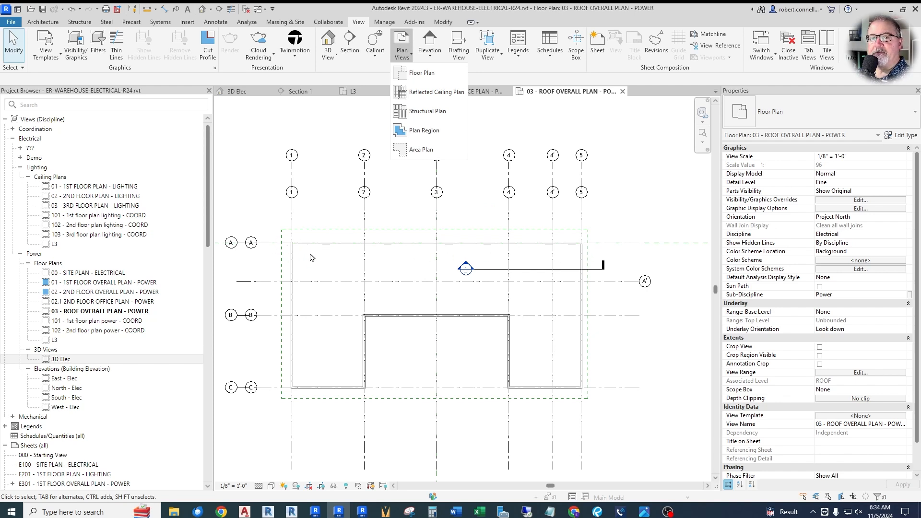
click(425, 130)
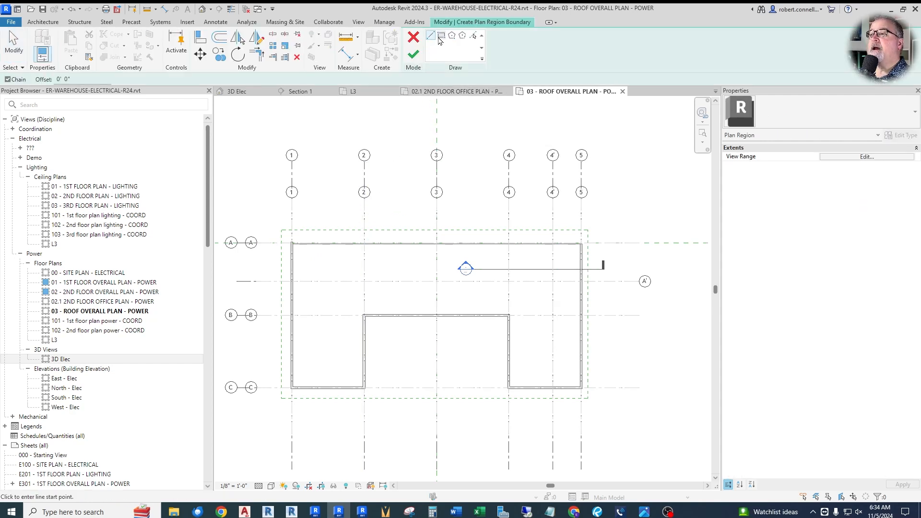
click(442, 36)
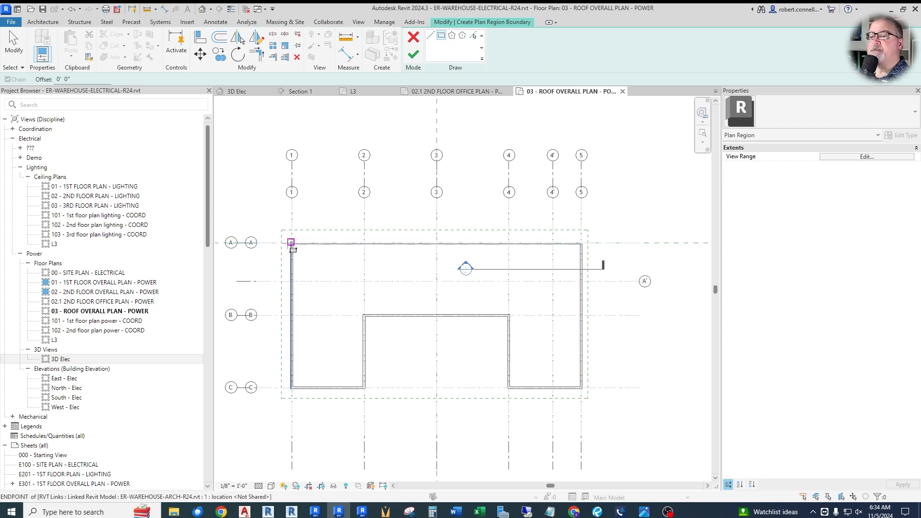
click(287, 241)
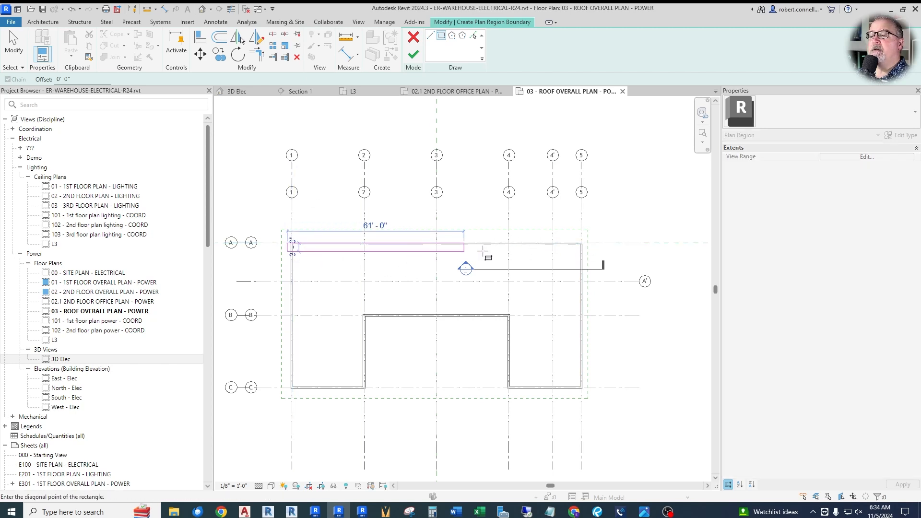
click(589, 248)
scroll(589, 246, up, 4)
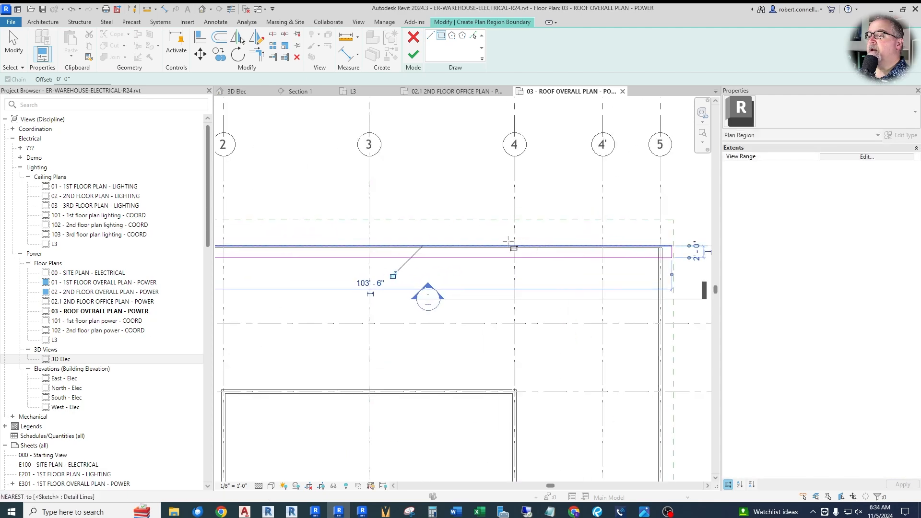
scroll(585, 243, up, 3)
key(Escape)
key(Escape)
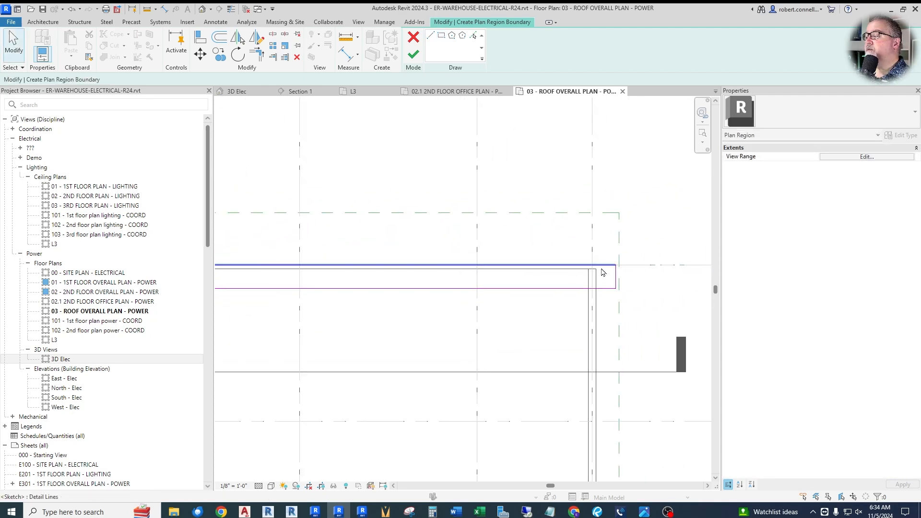
Step: Shift the rectangle's two long edges to enclose the grid A wall, making it about 2' 4" deep, and finish the plan region
click(609, 262)
drag(609, 259, 609, 245)
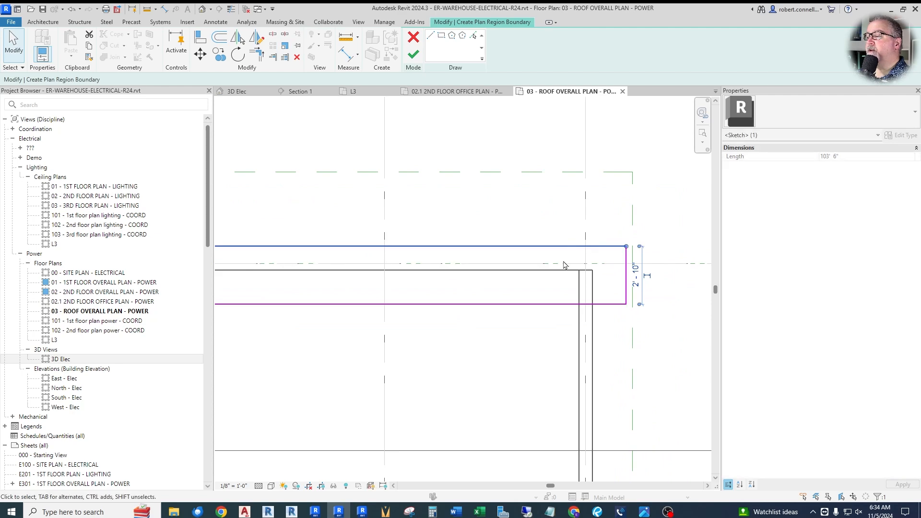
drag(547, 304, 549, 294)
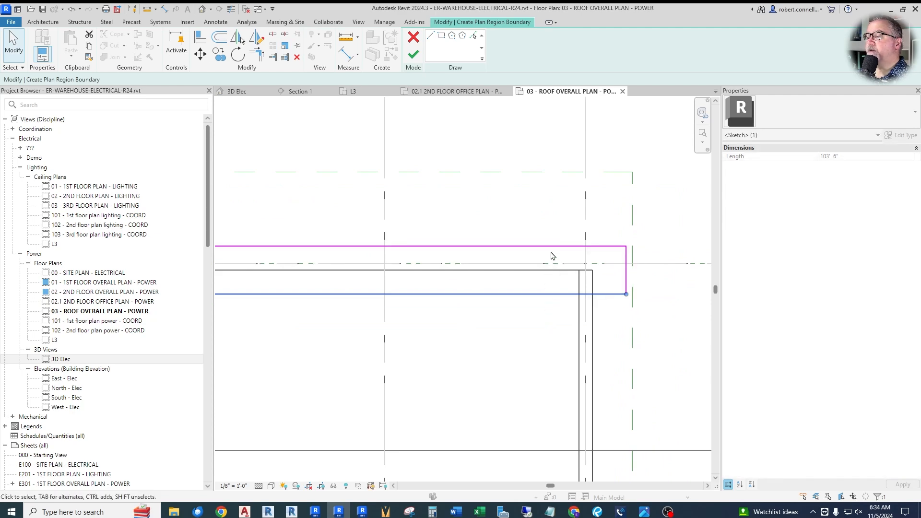
scroll(618, 262, down, 2)
scroll(617, 262, down, 3)
scroll(312, 258, up, 3)
scroll(307, 256, down, 4)
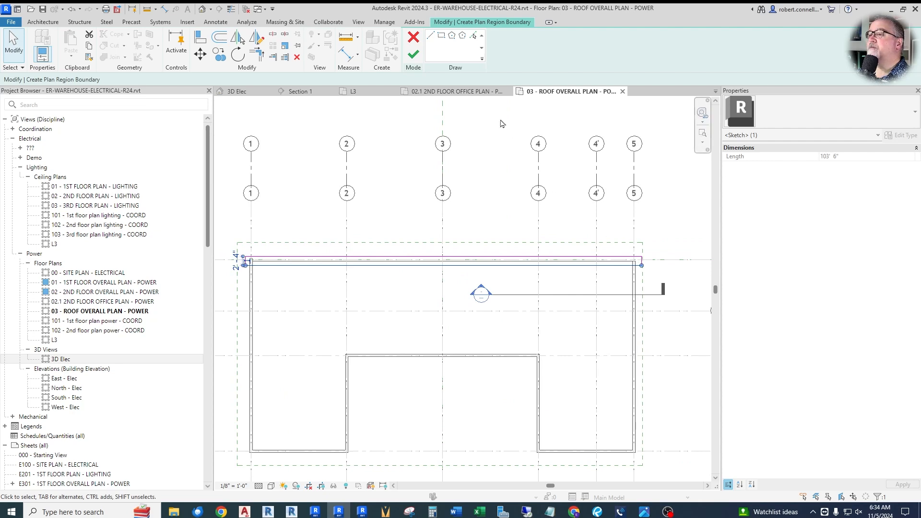
click(413, 55)
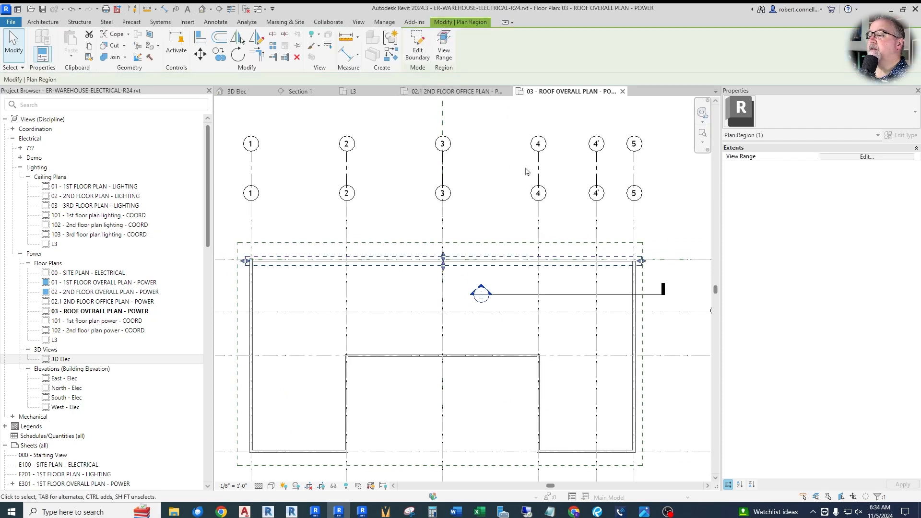
Step: Set the bottom and view depth offsets to -3 in the view range of the plan region along grid A
click(654, 208)
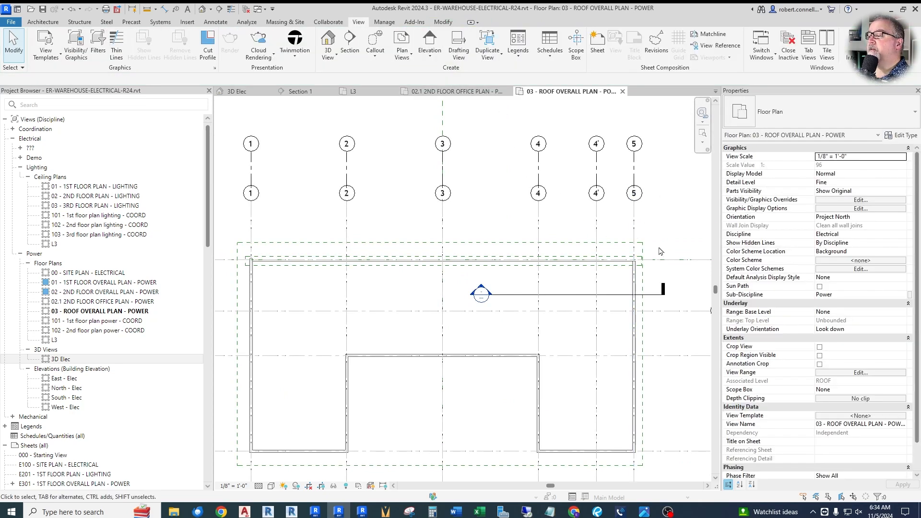
click(619, 262)
click(842, 158)
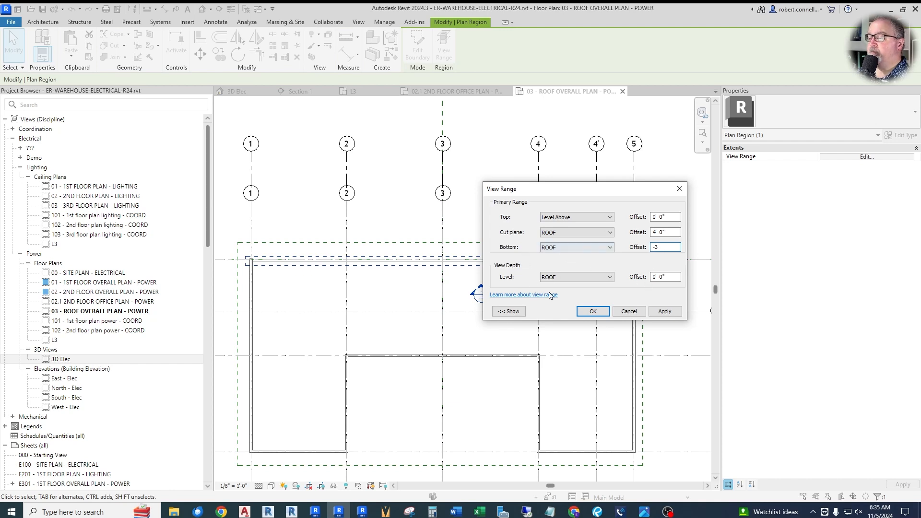
key(Tab)
text(-3)
click(590, 312)
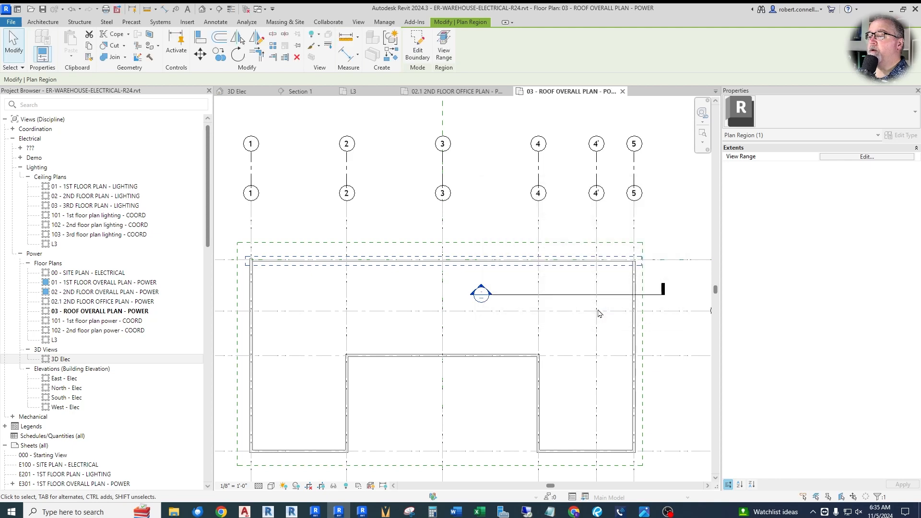
click(584, 301)
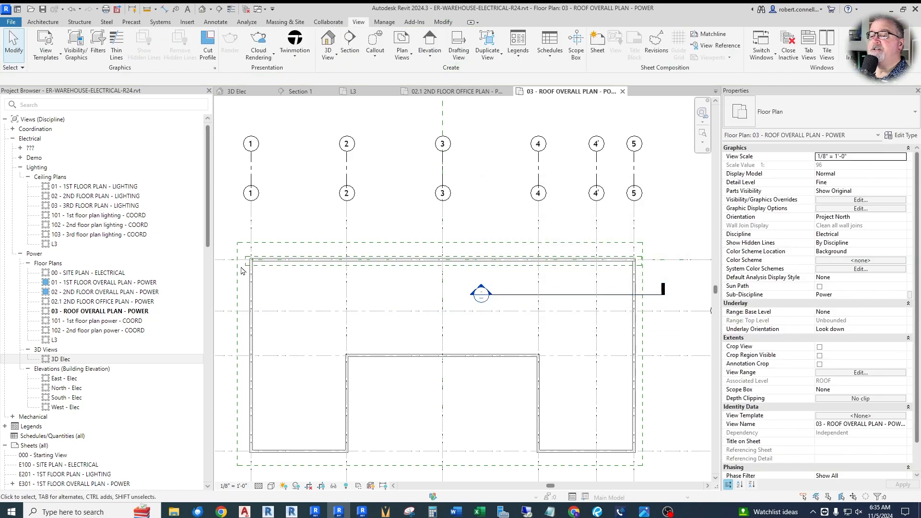
scroll(253, 260, up, 5)
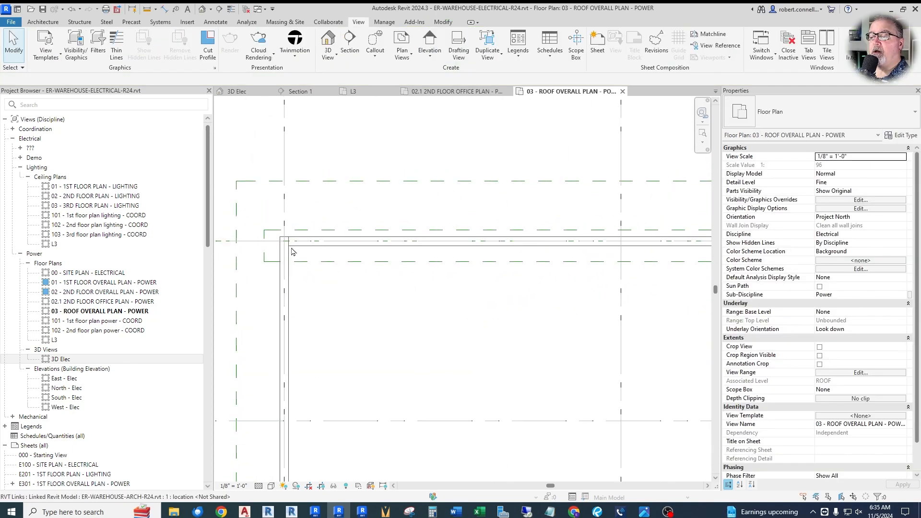
scroll(295, 252, down, 5)
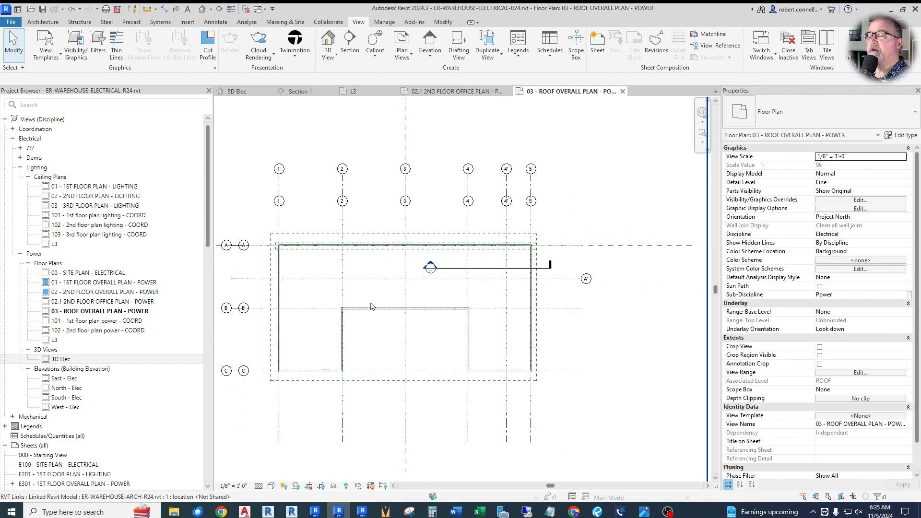
scroll(371, 307, up, 2)
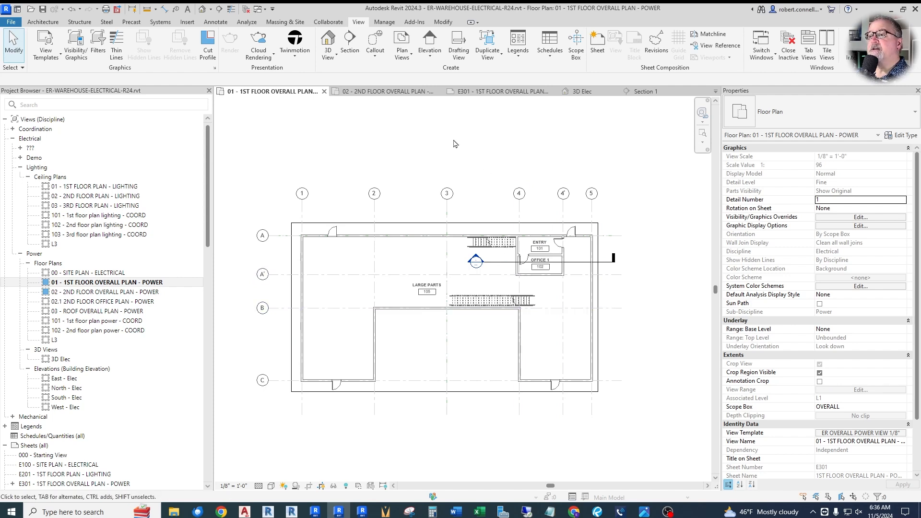
Step: In the first floor overall power plan, draw a rectangular callout around Entry 101 and Office 1 102 and move its head above the rooms
click(376, 56)
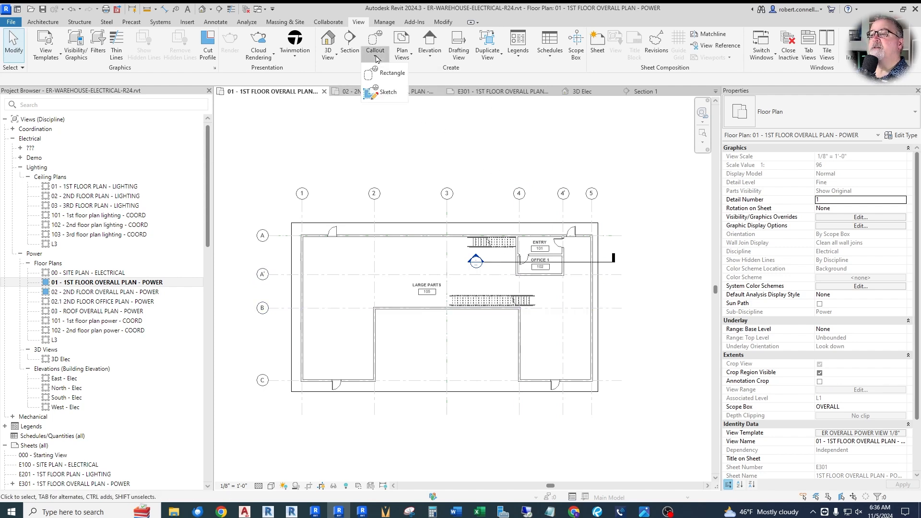
click(391, 73)
scroll(542, 233, up, 2)
click(490, 229)
click(587, 315)
drag(589, 275, 553, 206)
click(604, 223)
scroll(436, 211, down, 2)
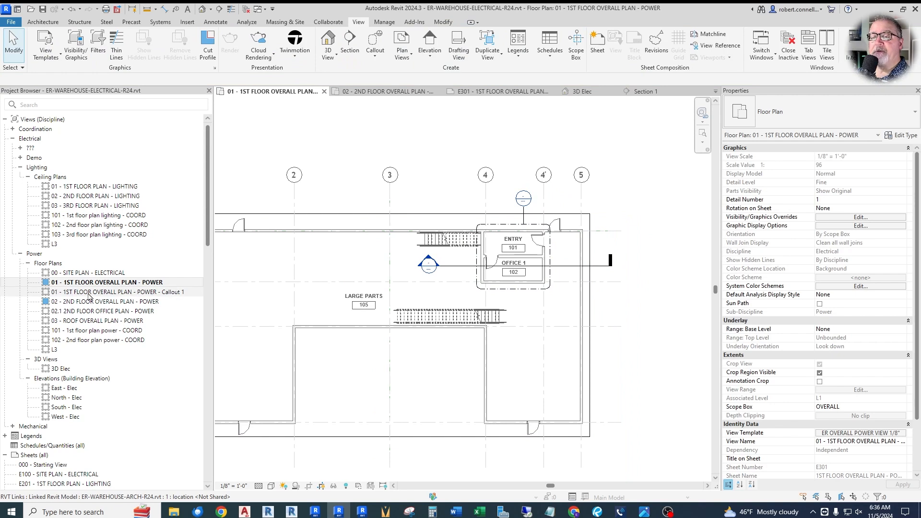
Step: Rename the new first floor callout view as 21 1ST FLOOR ENLARGED OFFICE PLAN - POWER
click(142, 294)
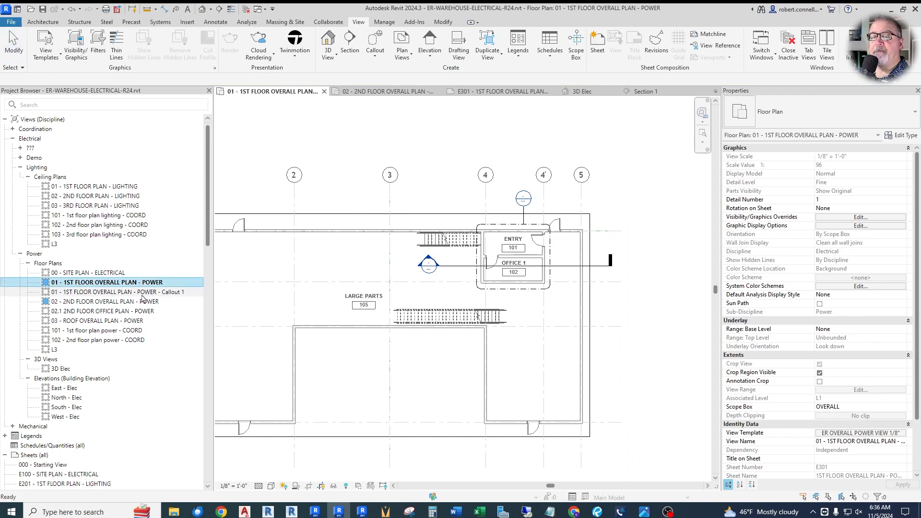
key(BackSpace)
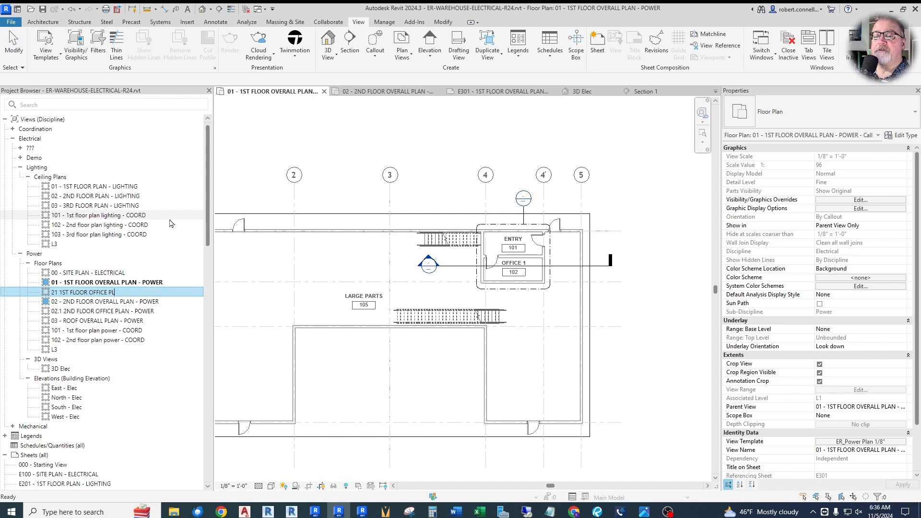
text(ENLARGED OFFICE PLAN - POWER)
key(Return)
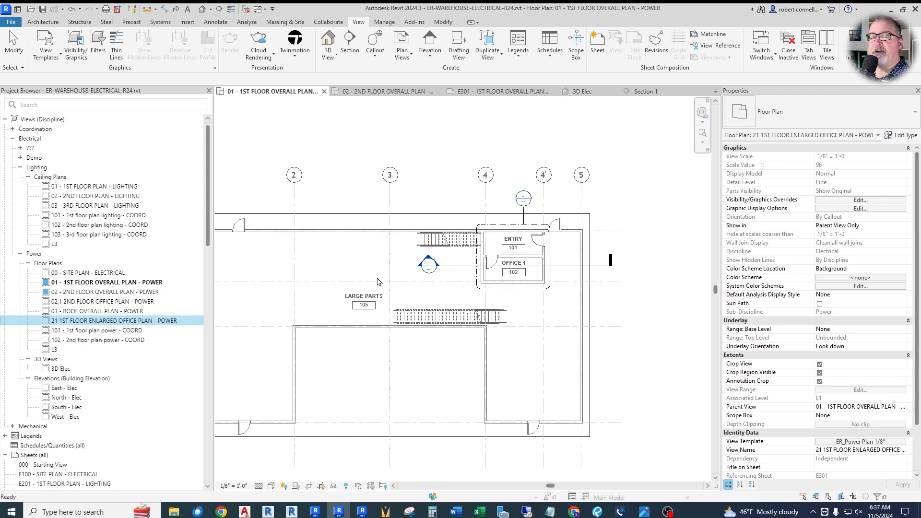
Step: In 02.1 2ND FLOOR OFFICE PLAN - POWER, draw a callout around Office 2 103 and Restroom 104 and move its head above the rooms
double_click(86, 302)
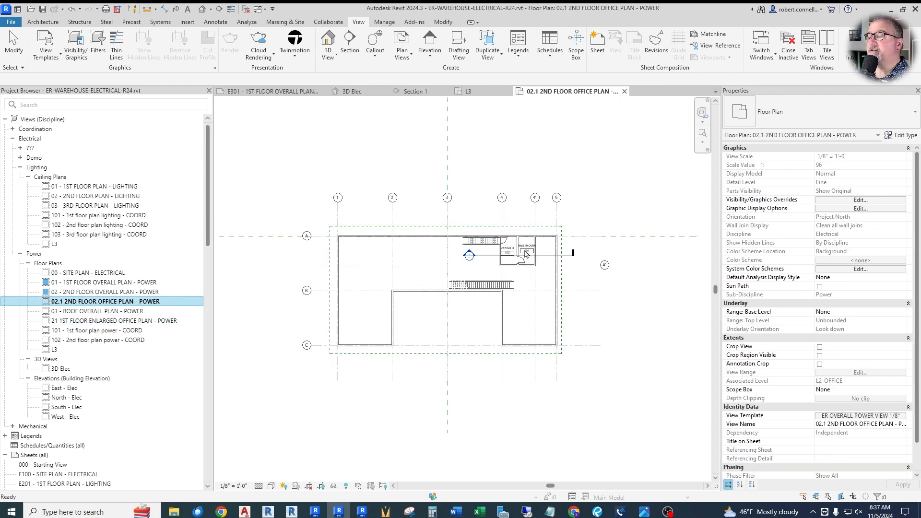
scroll(526, 254, up, 4)
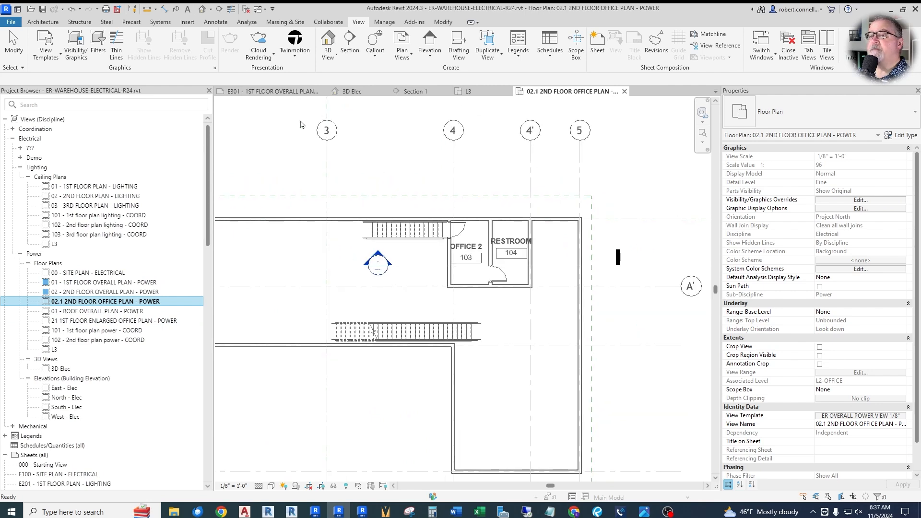
click(377, 43)
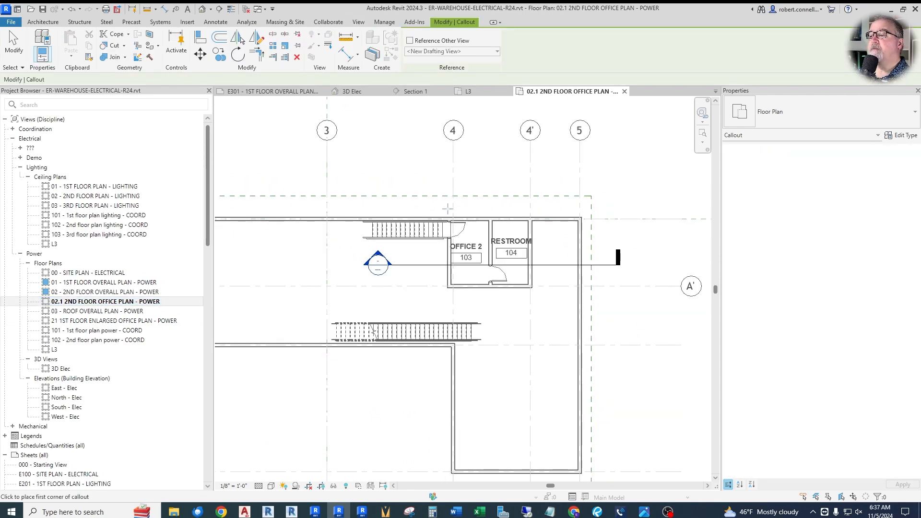
mouse_move(442, 208)
mouse_down()
mouse_move(475, 267)
mouse_move(539, 297)
mouse_up()
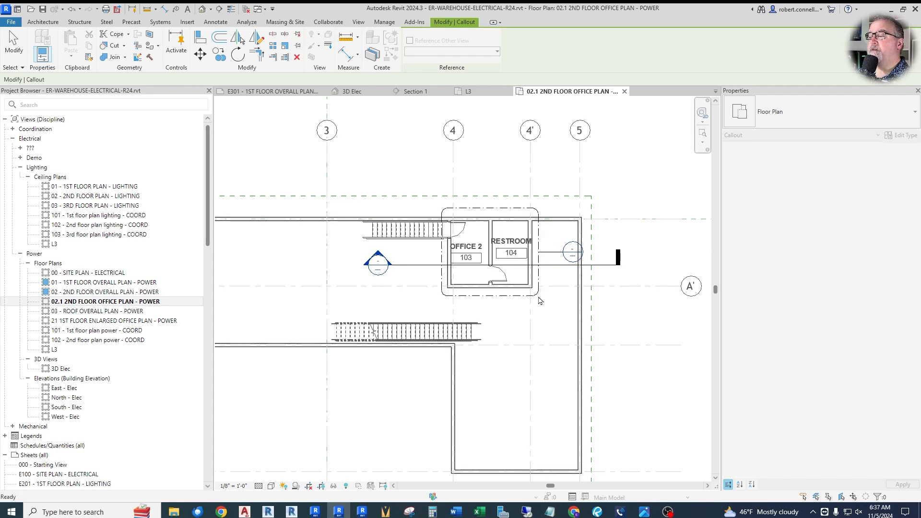
click(571, 252)
drag(561, 252, 498, 187)
key(Escape)
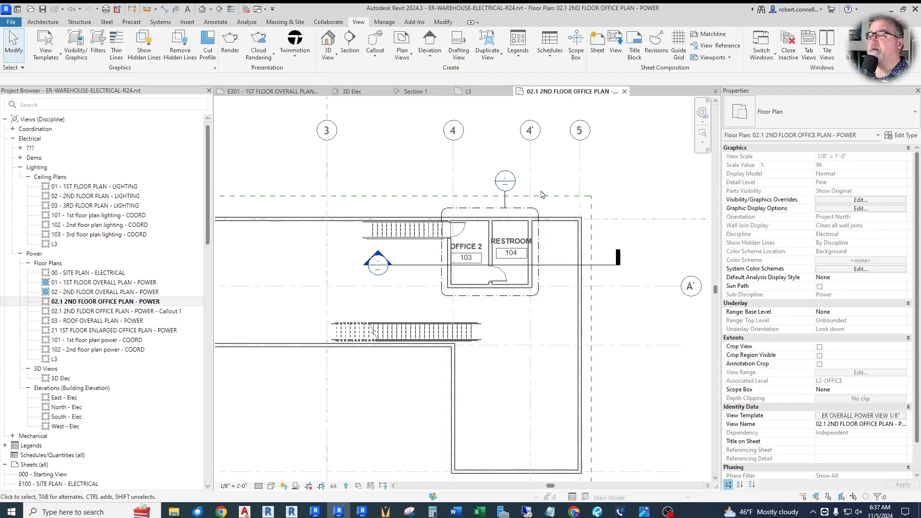
Step: Rename the new second floor callout view as 22.1 2ND FLOOR ENLARGED OFFICE PLAN - POWER
click(115, 311)
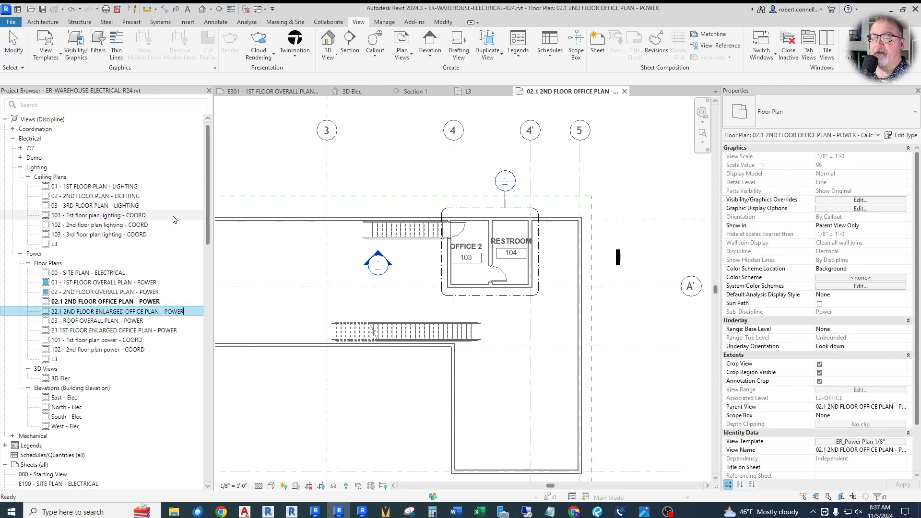
key(Return)
scroll(489, 216, down, 3)
middle_drag(489, 216, 540, 231)
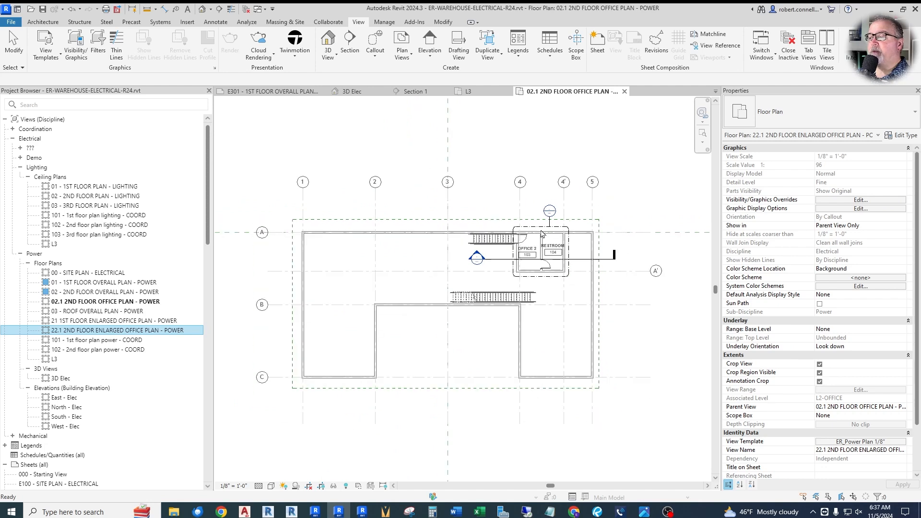
scroll(108, 391, down, 5)
scroll(108, 391, down, 5)
scroll(108, 391, up, 8)
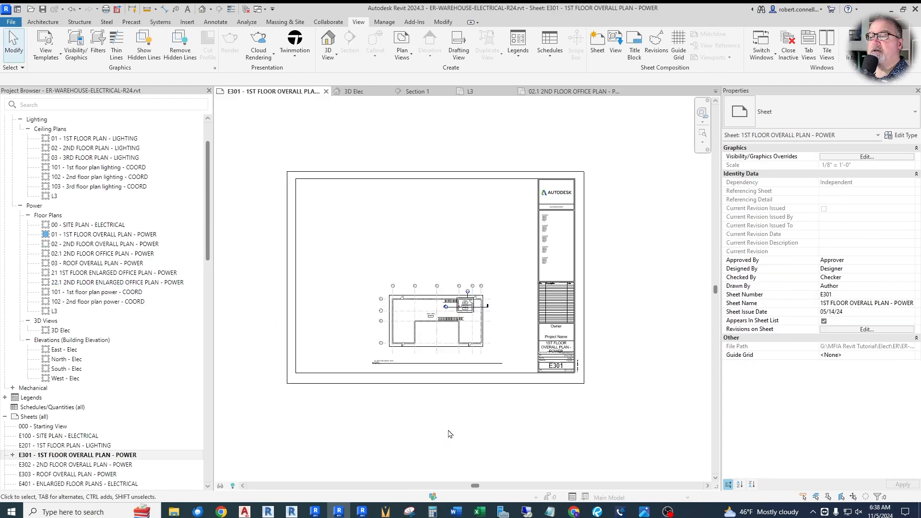
Step: Try placing the 02.1 2ND FLOOR OFFICE PLAN - POWER view on sheet E301 above the first floor plan
scroll(412, 336, up, 2)
scroll(461, 392, down, 3)
scroll(457, 279, up, 3)
scroll(451, 311, down, 2)
scroll(481, 359, up, 2)
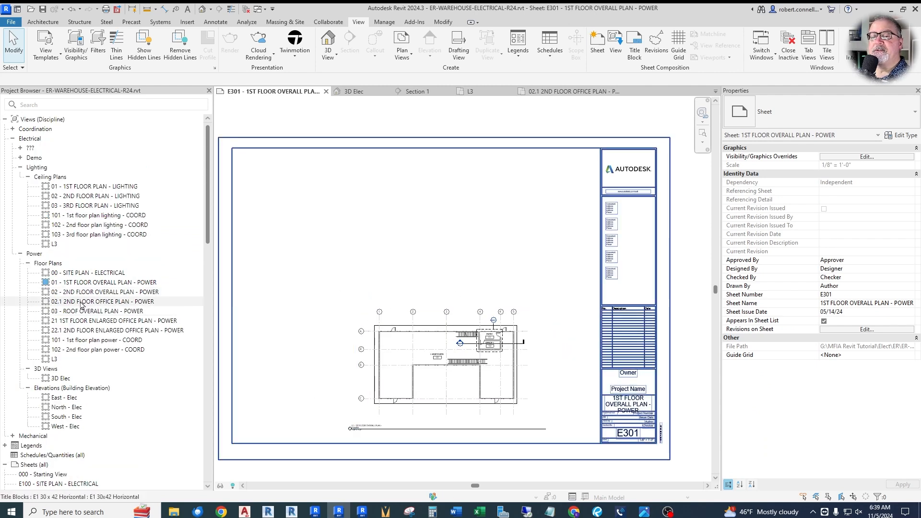
drag(71, 304, 413, 243)
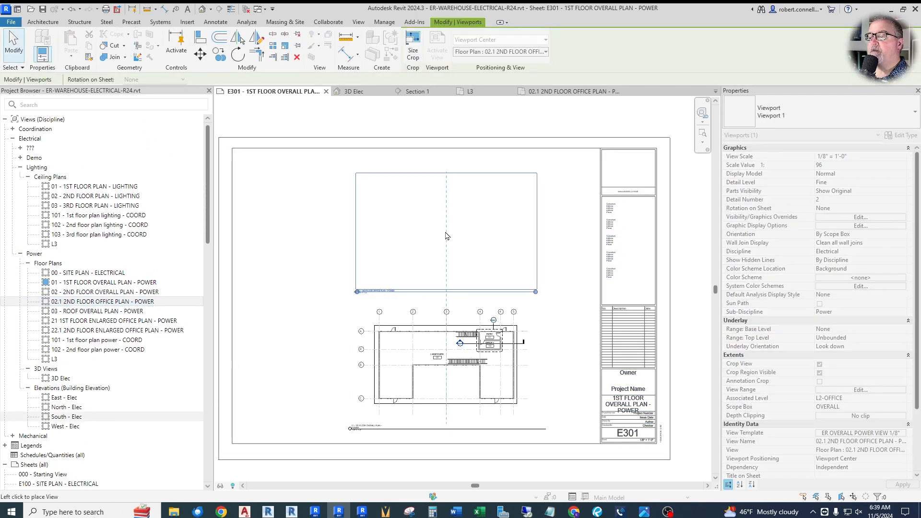
click(447, 236)
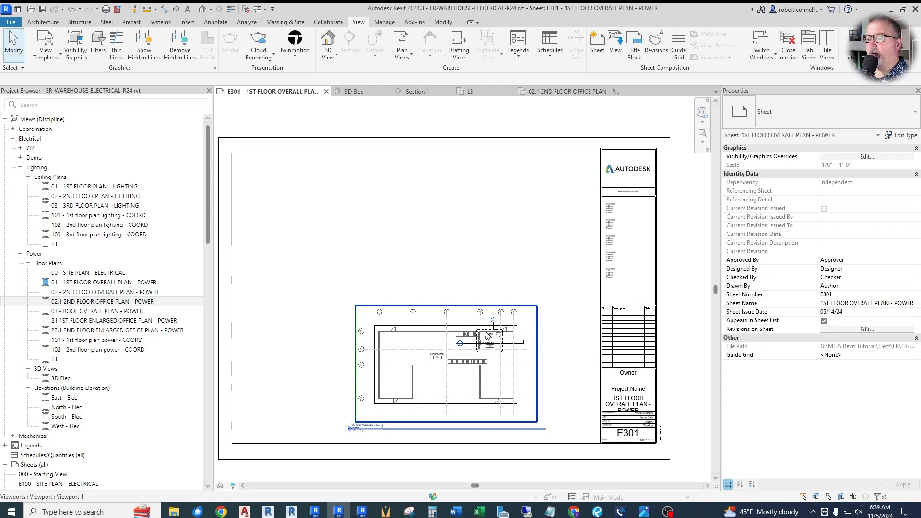
Step: In 01 - 1ST FLOOR OVERALL PLAN - POWER, start a rectangular callout that references the existing view 22.1 2ND FLOOR ENLARGED OFFICE PLAN - POWER
double_click(110, 283)
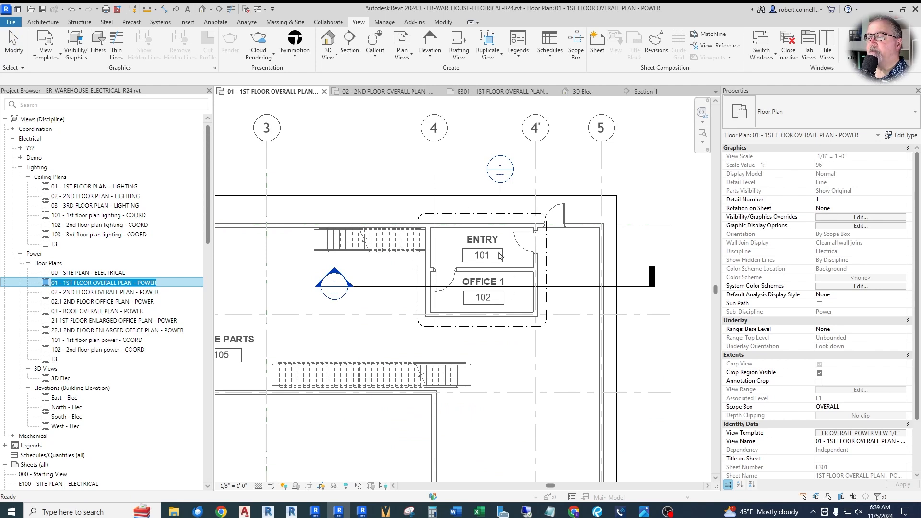
scroll(451, 289, down, 2)
scroll(456, 279, up, 3)
scroll(462, 269, down, 2)
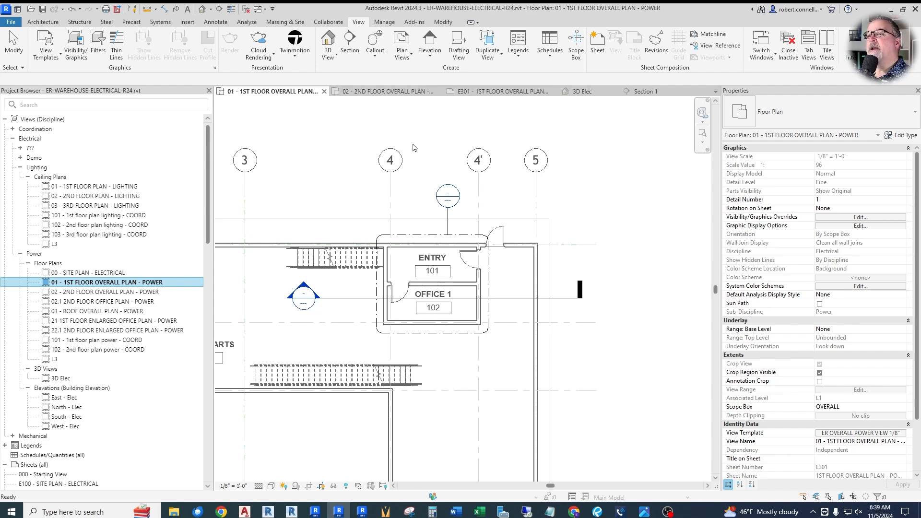
click(375, 54)
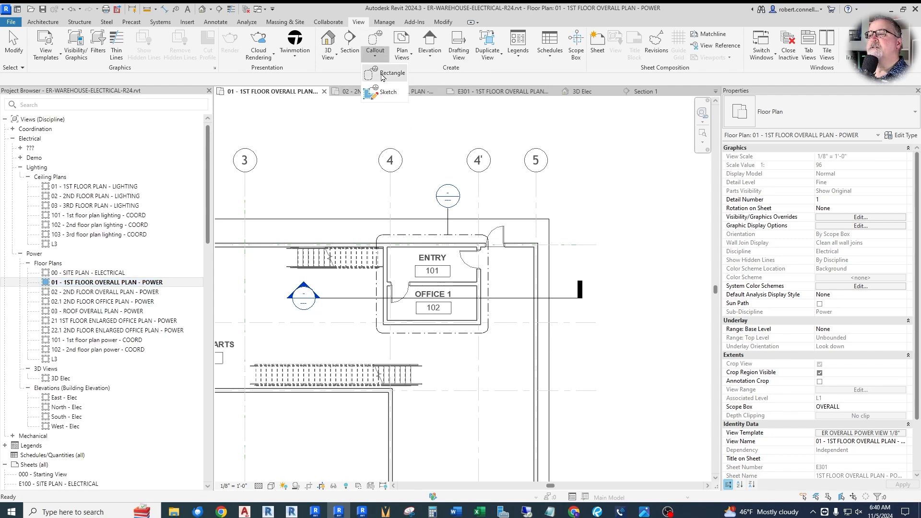
click(383, 76)
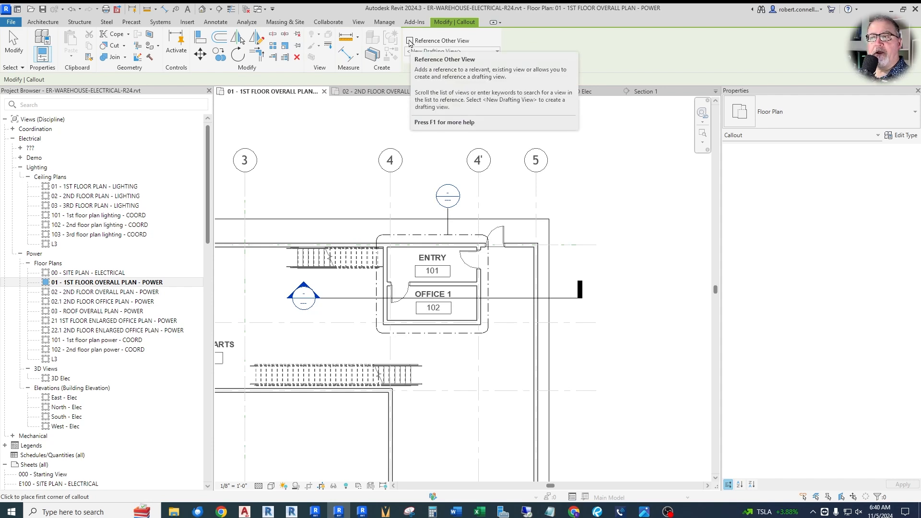
click(409, 42)
click(475, 51)
click(496, 52)
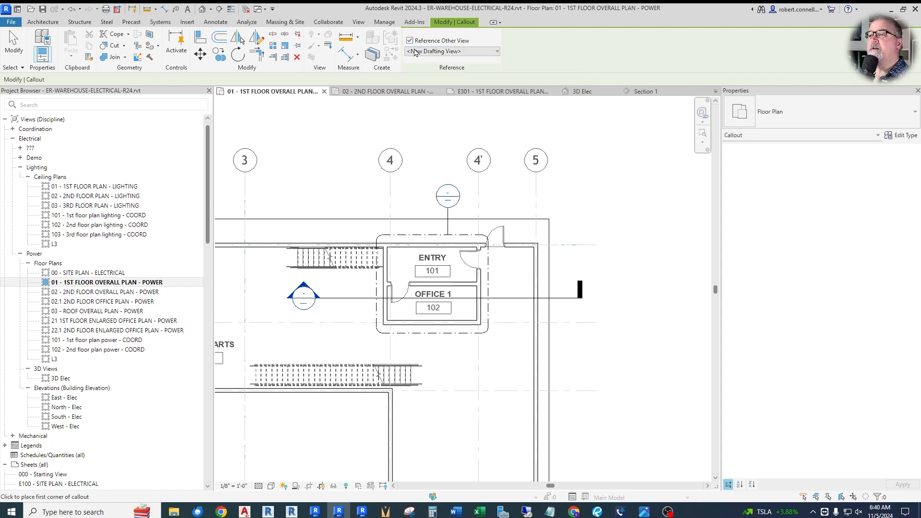
click(488, 52)
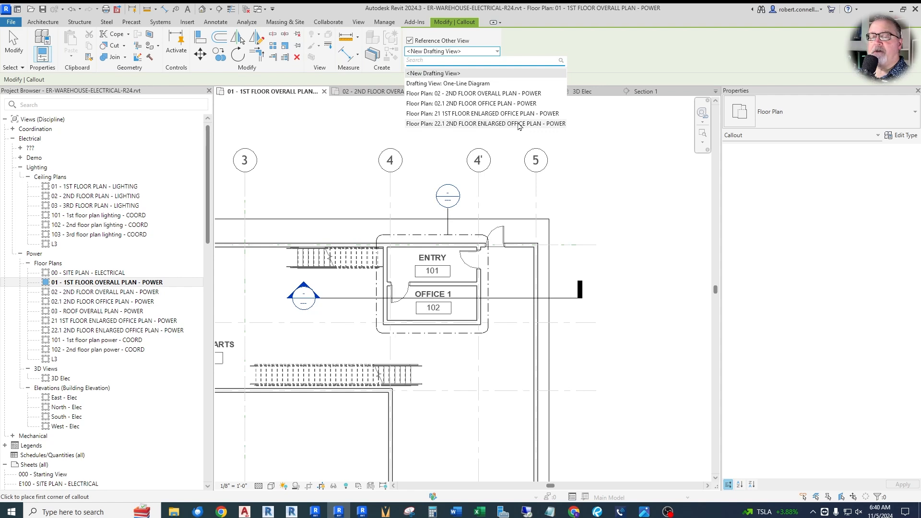
click(519, 123)
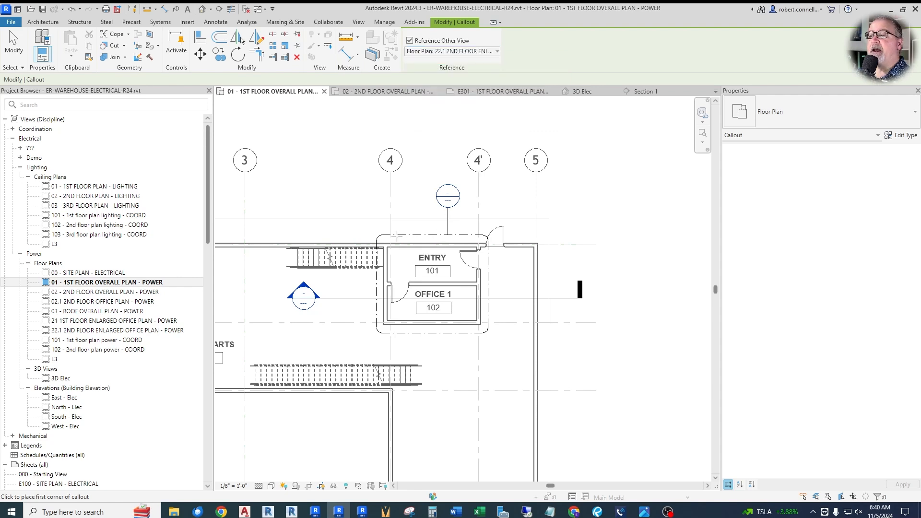
Step: Draw the reference callout around Entry 101 and Office 1 102 and align its edges with the existing callout's boundary
click(373, 233)
click(488, 333)
key(Escape)
key(Escape)
scroll(384, 241, up, 5)
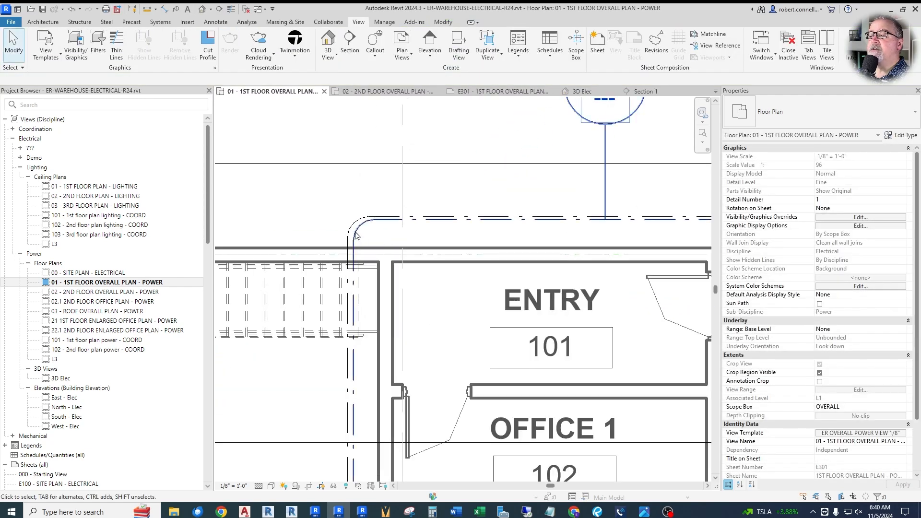
click(360, 234)
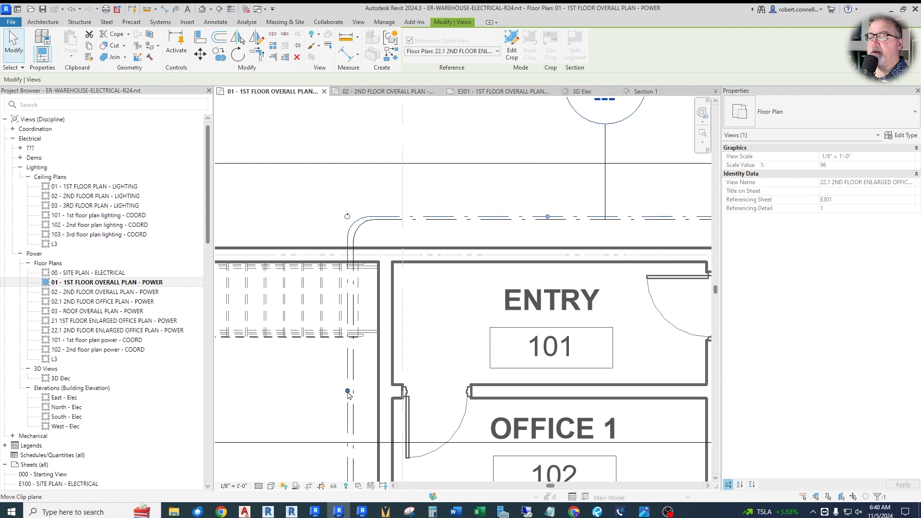
scroll(307, 202, down, 3)
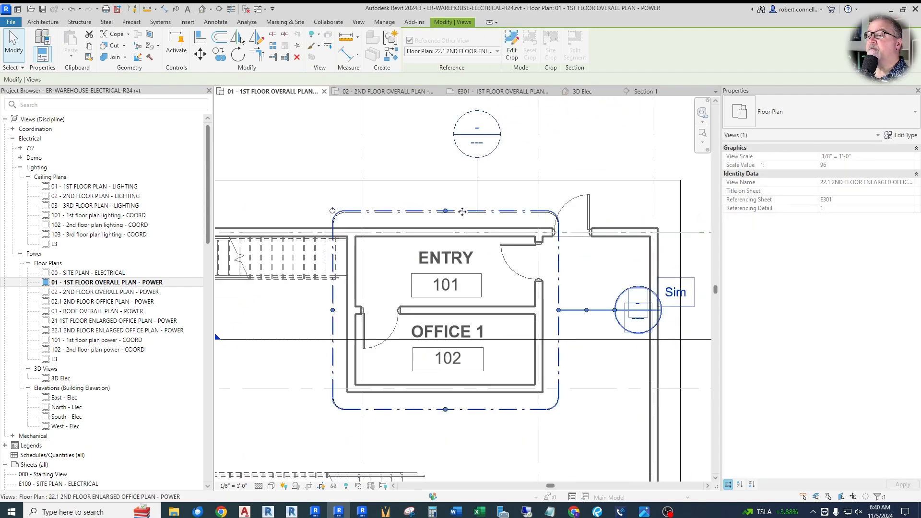
scroll(461, 211, up, 3)
drag(438, 213, 437, 214)
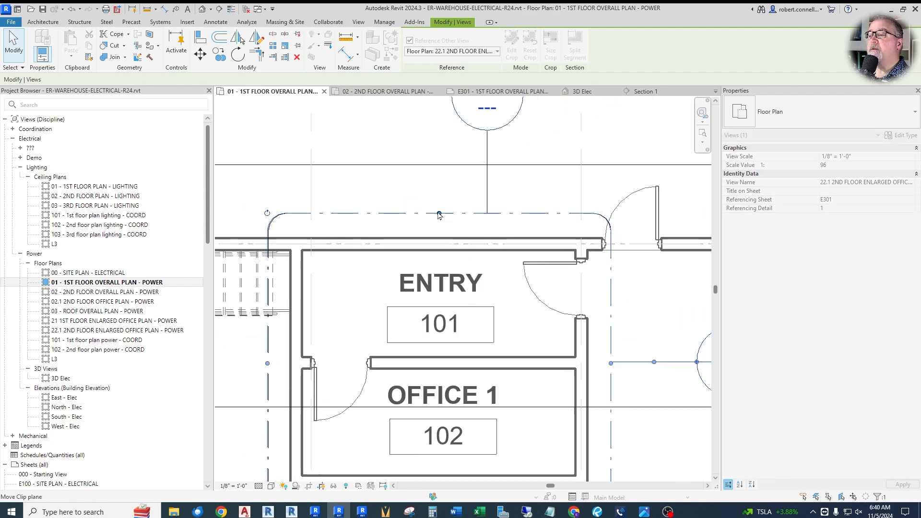
scroll(438, 217, down, 2)
scroll(530, 331, down, 1)
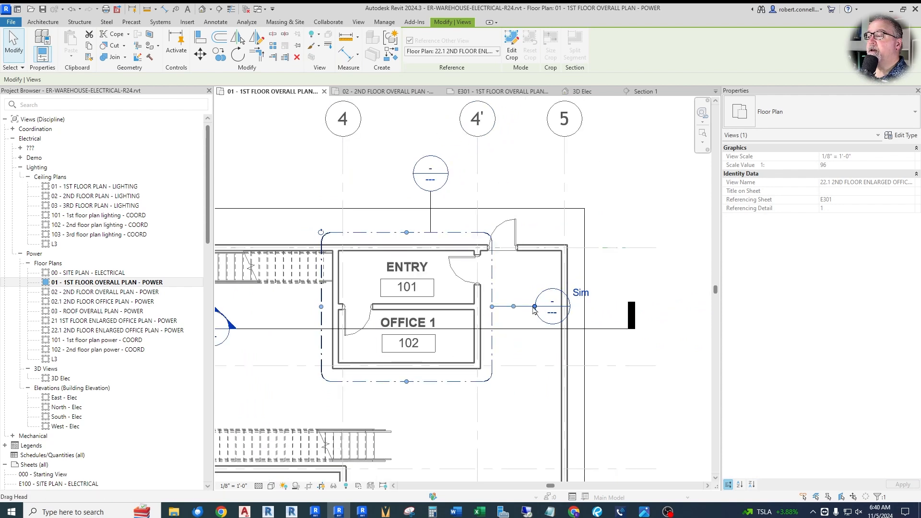
Step: Move the reference callout's head above the rooms, beside the existing callout head
drag(537, 311, 363, 189)
scroll(387, 199, down, 1)
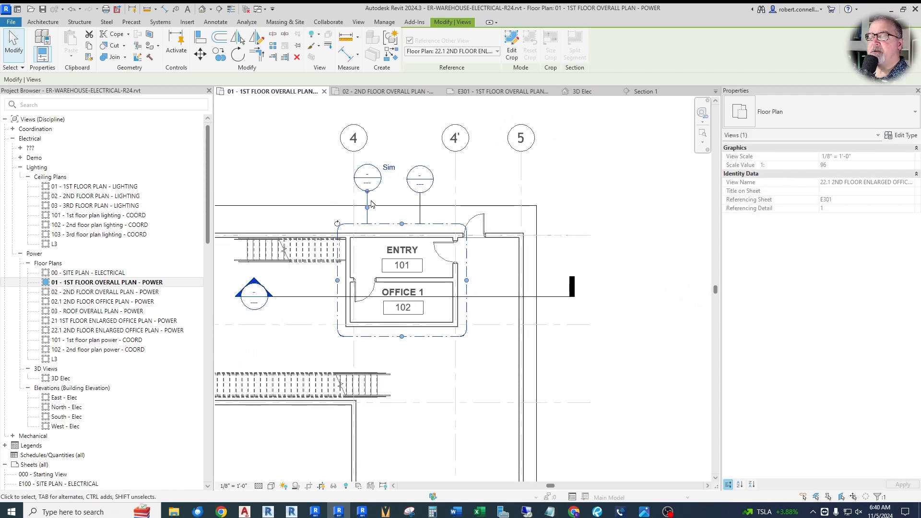
click(558, 214)
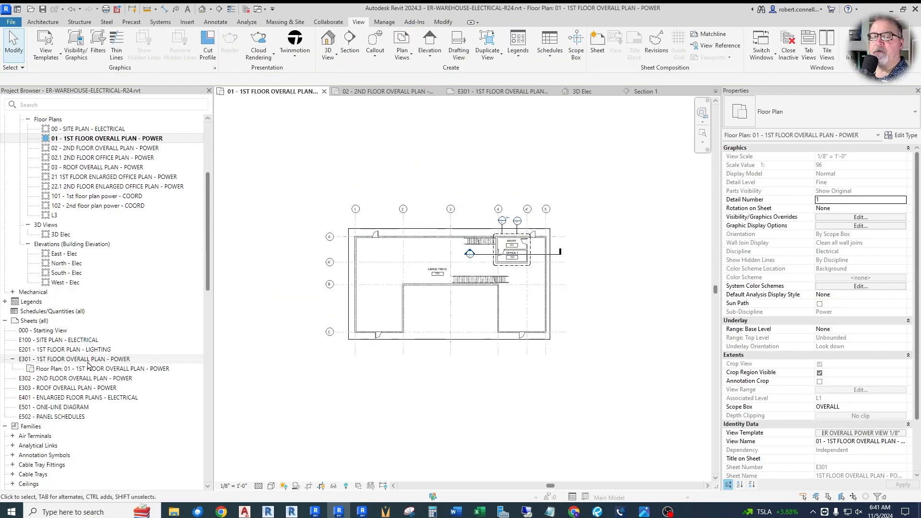
Step: Open sheet E301 - 1ST FLOOR OVERALL PLAN - POWER and examine the two office callouts on the placed plan
double_click(87, 362)
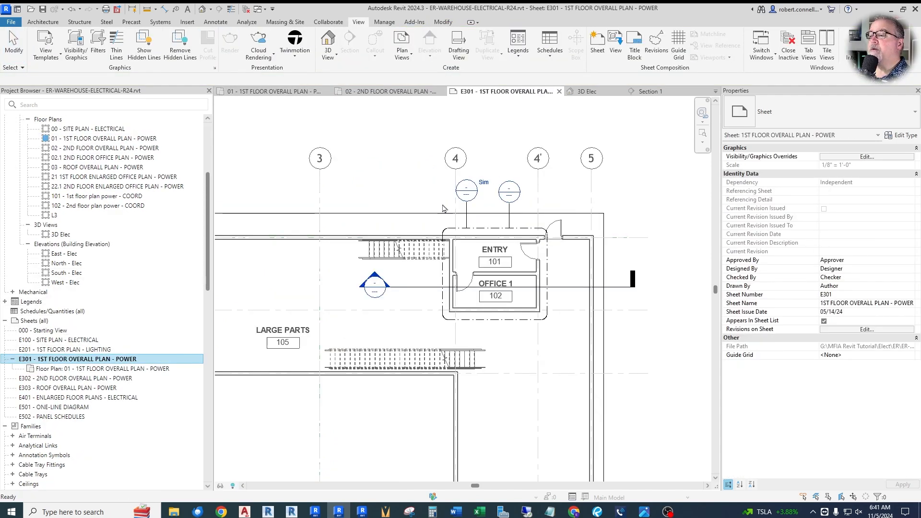
scroll(490, 223, down, 4)
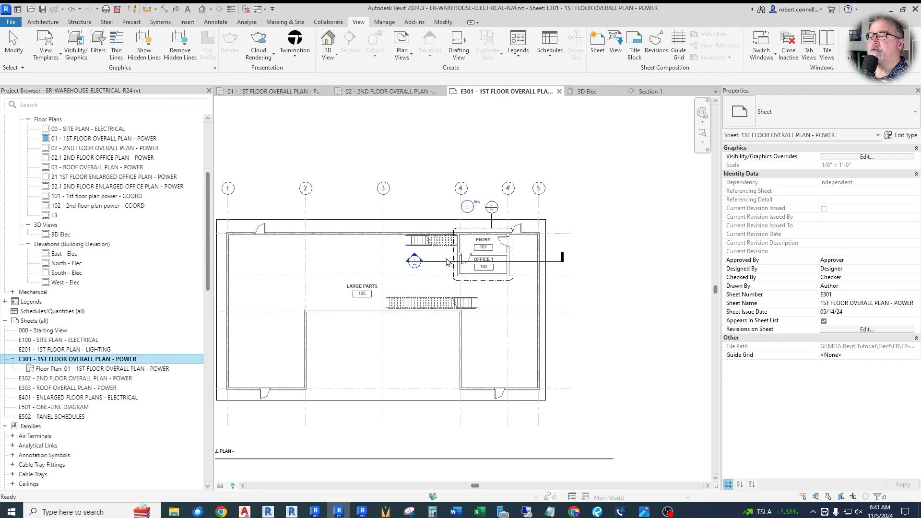
scroll(418, 243, up, 3)
scroll(451, 350, down, 5)
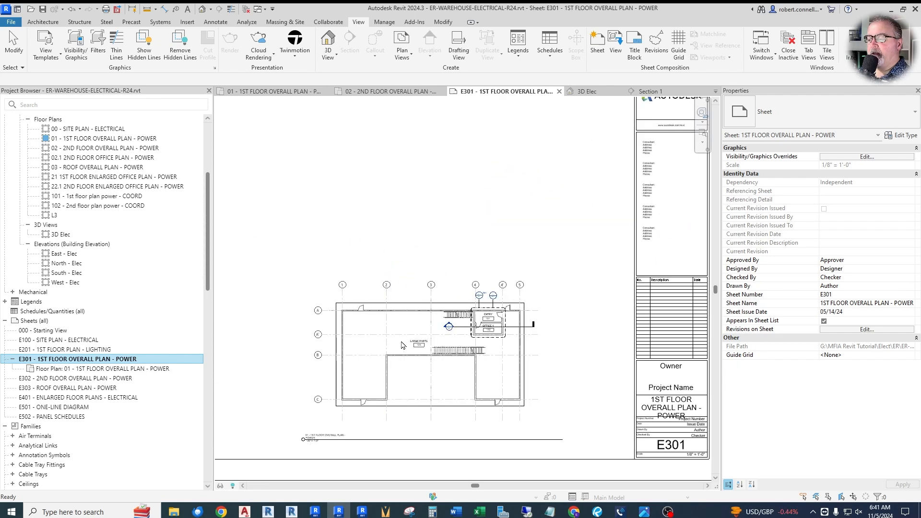